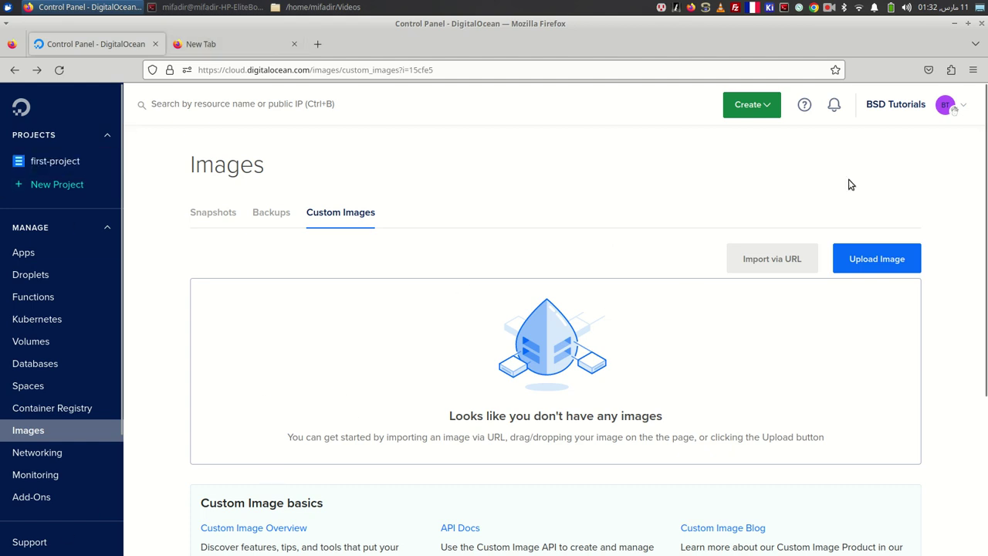
{"action": "left_click", "coordinate": [743, 106]}
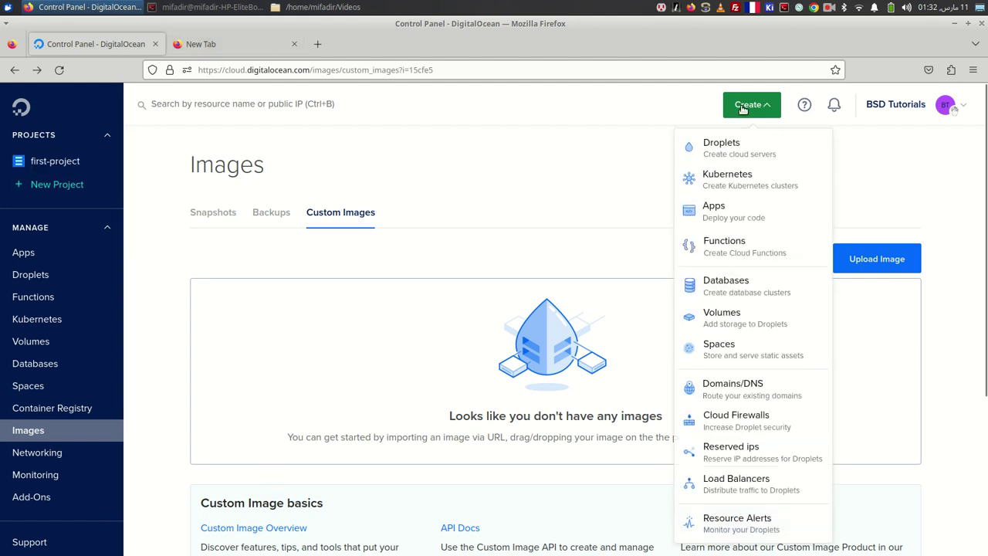
{"action": "left_click", "coordinate": [724, 153]}
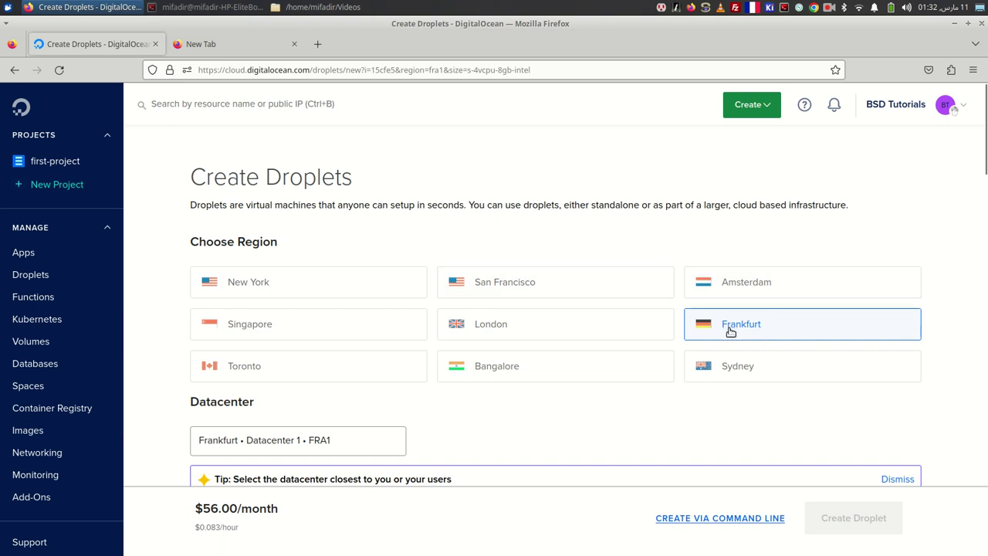
{"action": "scroll", "coordinate": [412, 378], "scroll_direction": "down", "scroll_amount": 3}
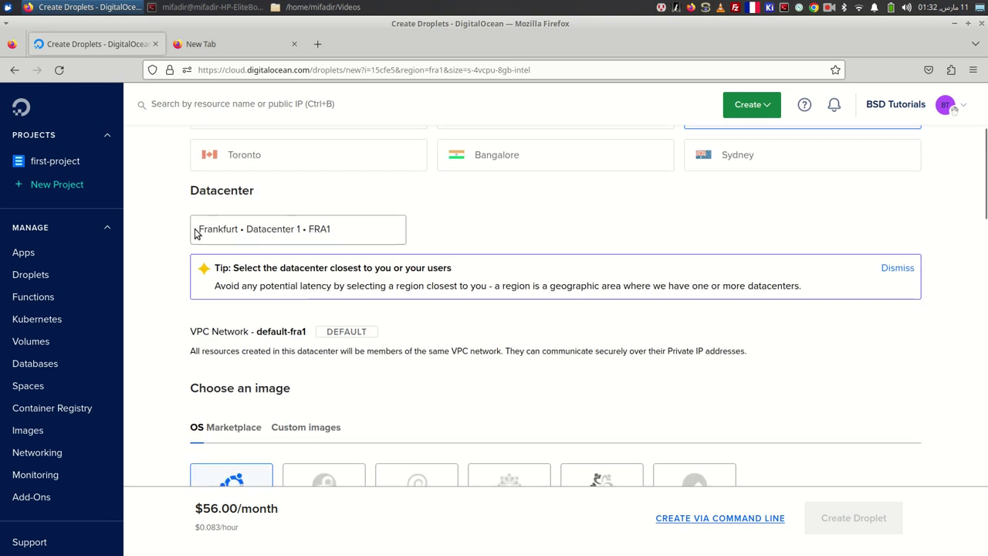
{"action": "left_click", "coordinate": [899, 268]}
{"action": "scroll", "coordinate": [439, 311], "scroll_direction": "down", "scroll_amount": 2}
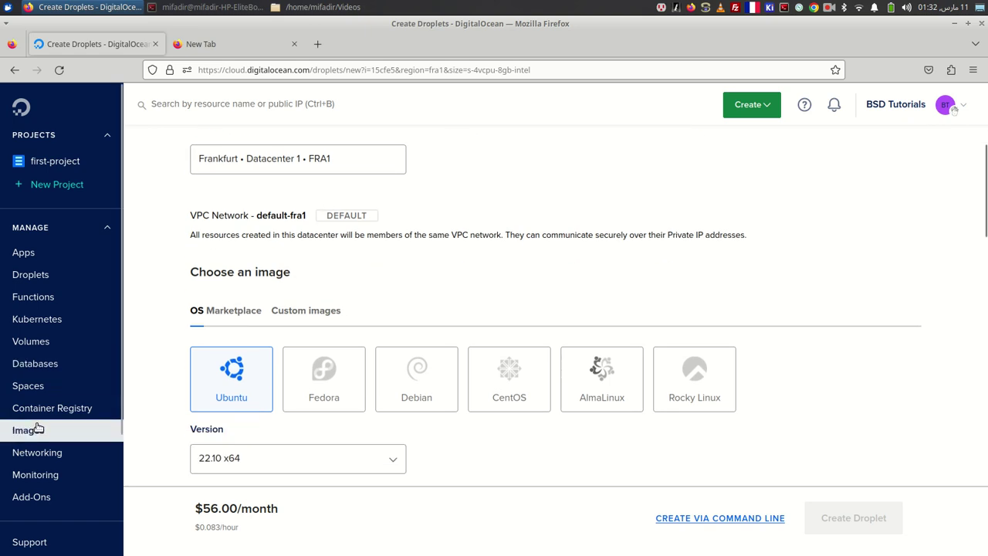
Start a new VPC network in the Networking section and choose Frankfurt FRA1 as its datacenter region.
{"action": "left_click", "coordinate": [40, 452]}
{"action": "left_click", "coordinate": [384, 227]}
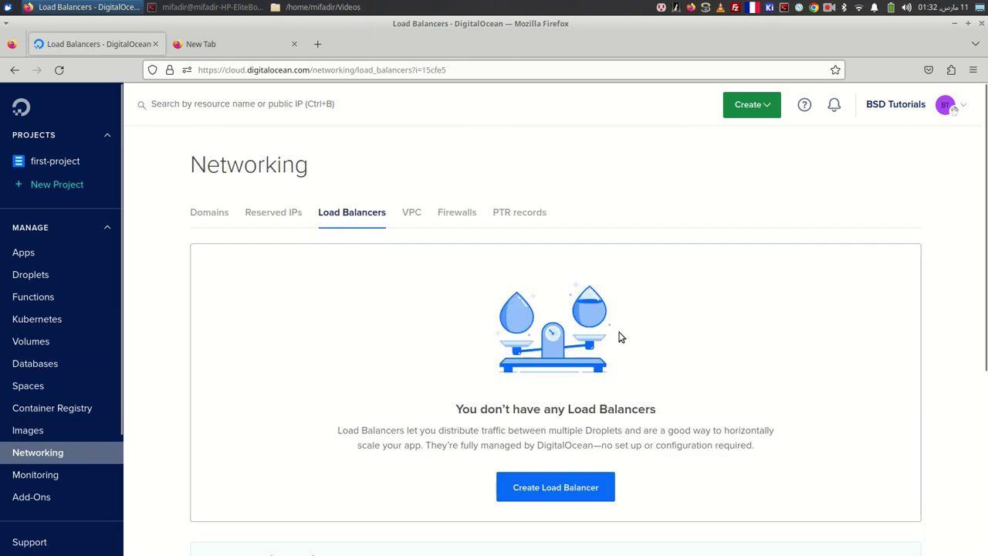
{"action": "left_click", "coordinate": [411, 214]}
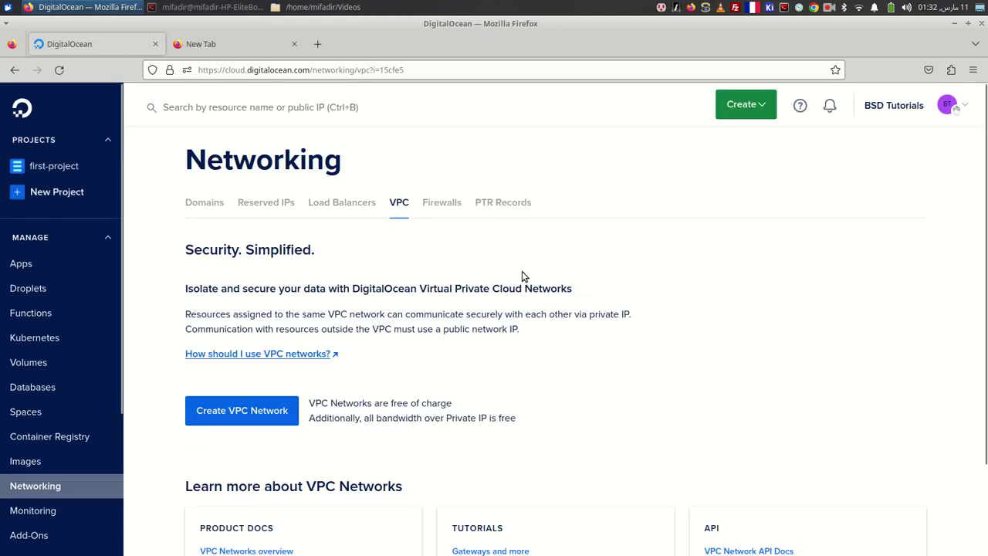
{"action": "left_click", "coordinate": [260, 411]}
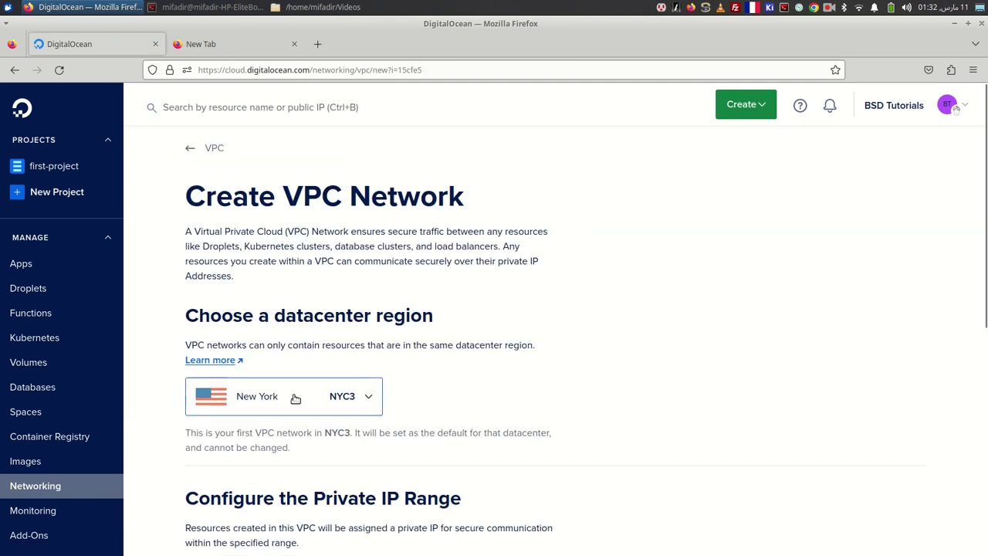
{"action": "left_click", "coordinate": [270, 403]}
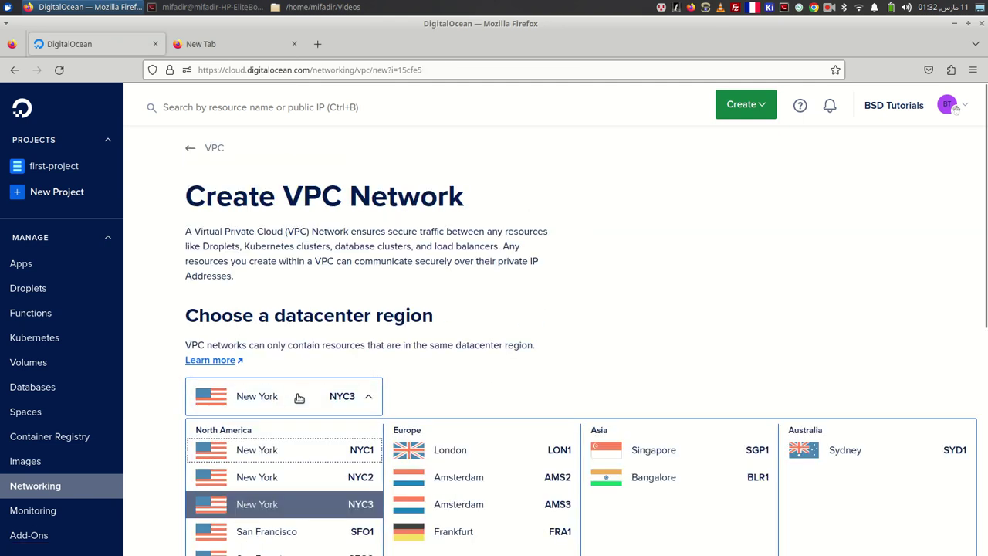
{"action": "left_click", "coordinate": [479, 534]}
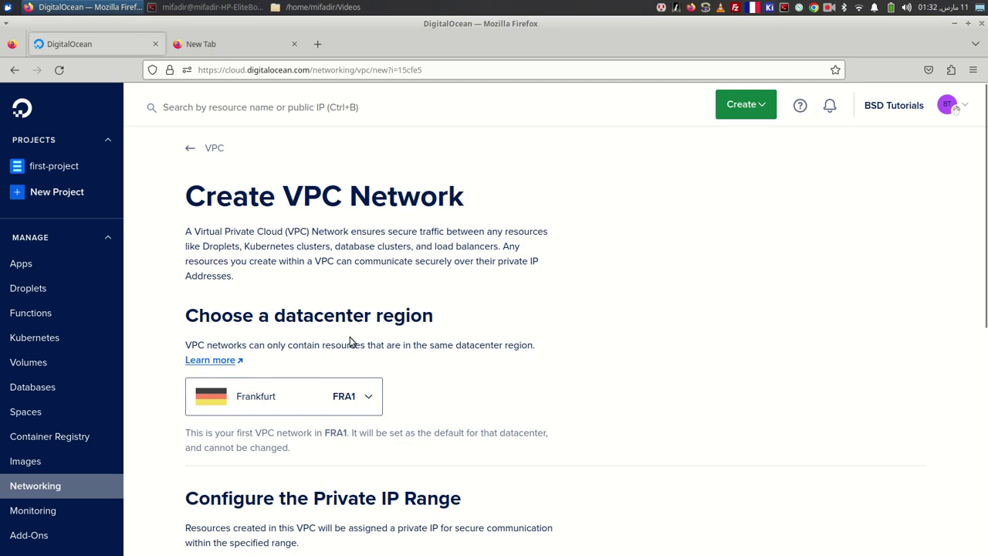
Give the VPC network the description "subnet for tuto" and create it with an automatically generated IP range.
{"action": "scroll", "coordinate": [350, 328], "scroll_direction": "down", "scroll_amount": 4}
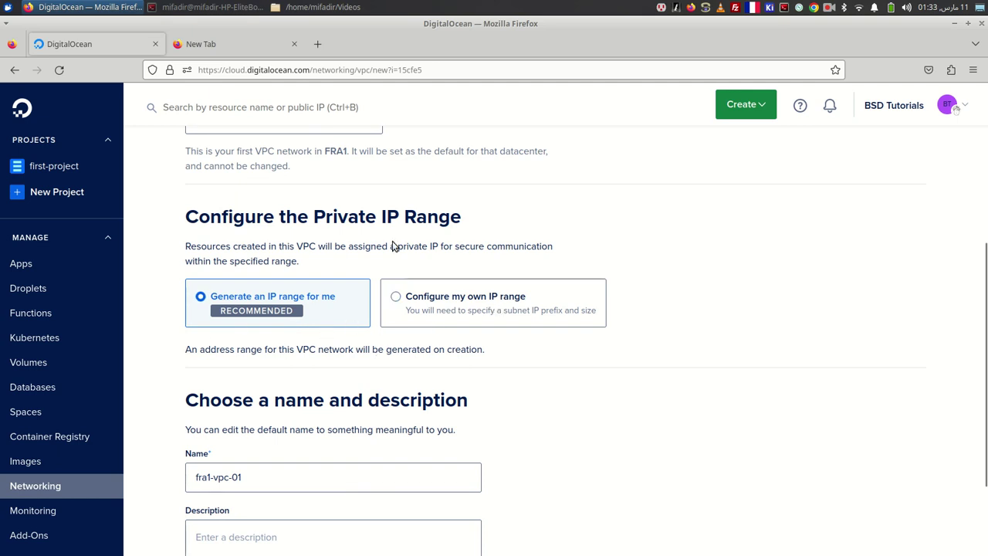
{"action": "scroll", "coordinate": [287, 393], "scroll_direction": "down", "scroll_amount": 3}
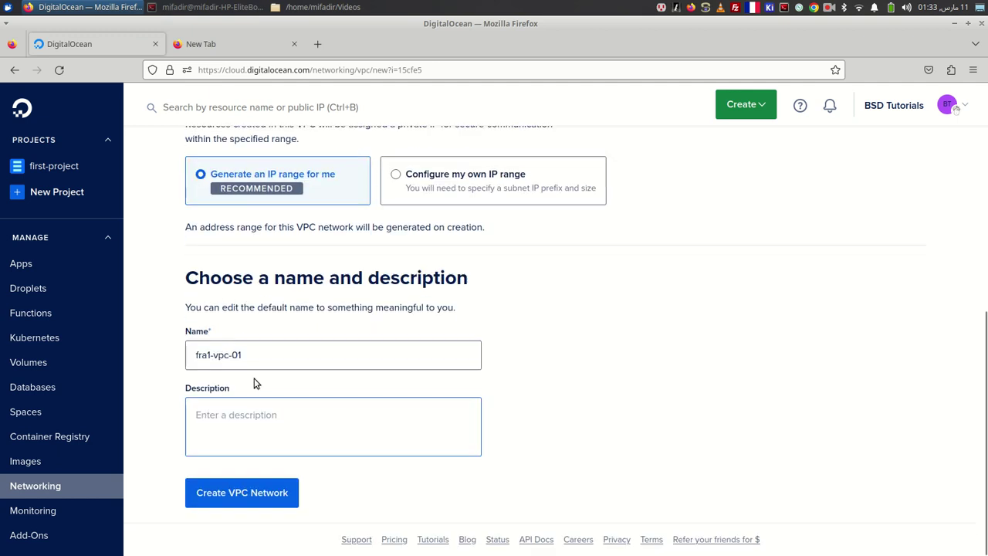
{"action": "left_click", "coordinate": [250, 427]}
{"action": "type", "text": "subnet for tuto"}
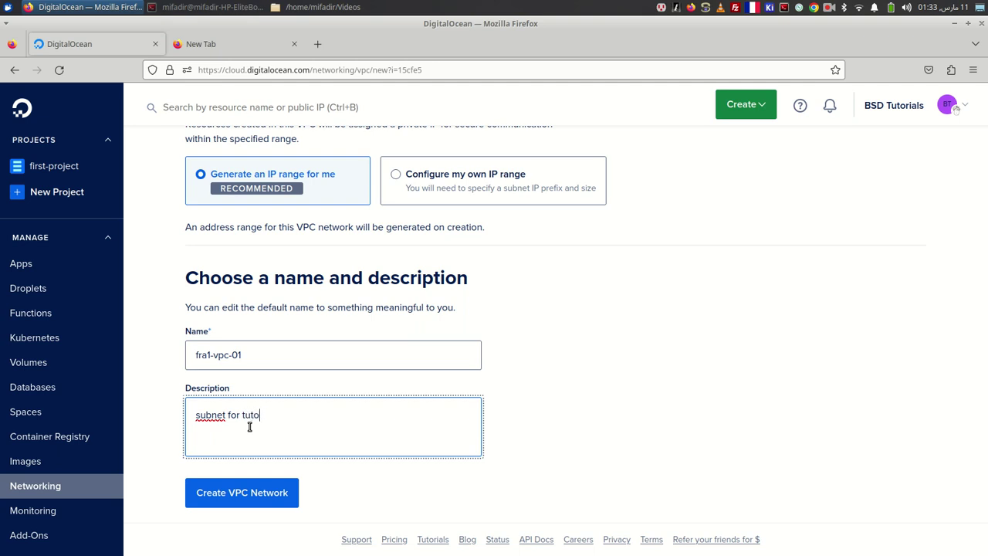
{"action": "left_click", "coordinate": [247, 498]}
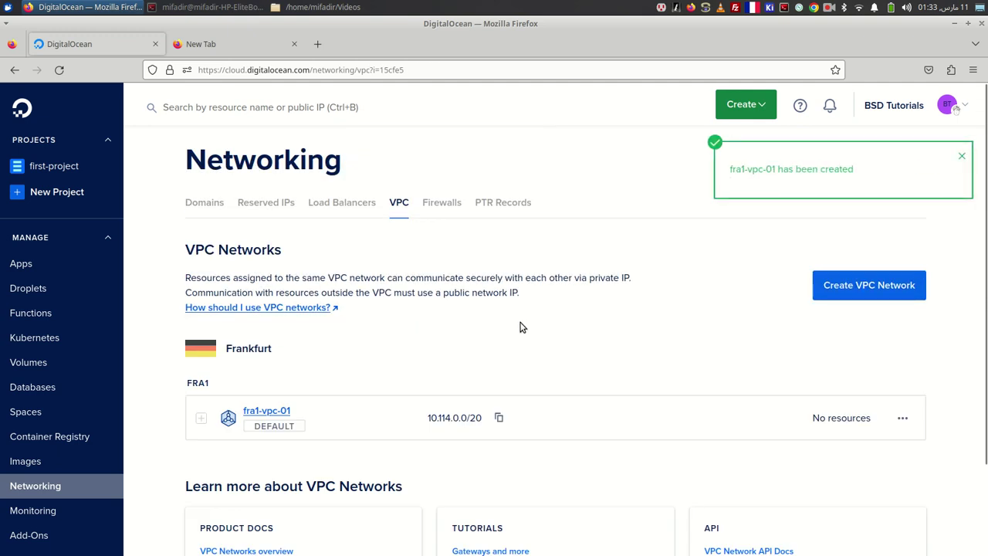
Start creating a Droplet in Frankfurt and set its Ubuntu image version to 22.04 (LTS) x64.
{"action": "left_click", "coordinate": [747, 112]}
{"action": "left_click", "coordinate": [753, 137]}
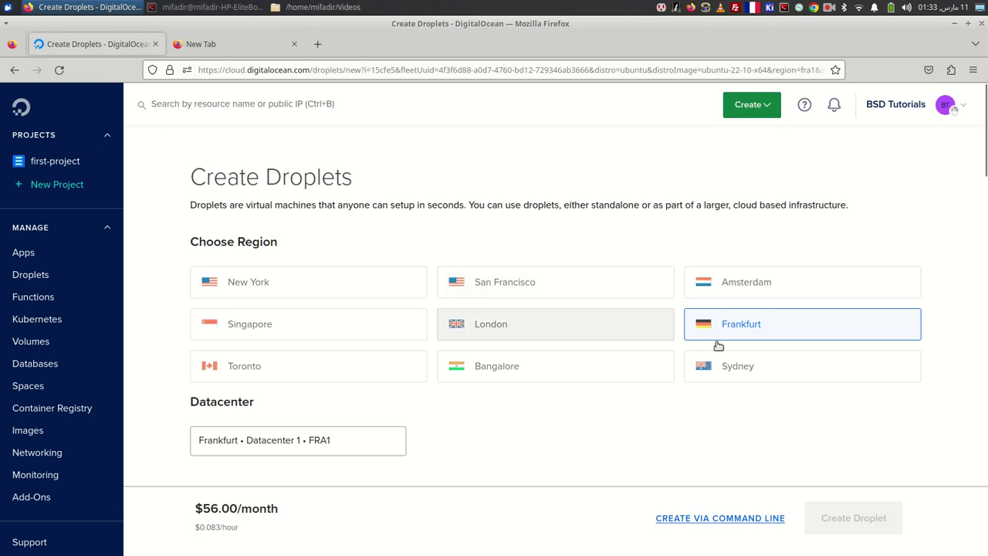
{"action": "scroll", "coordinate": [317, 436], "scroll_direction": "down", "scroll_amount": 4}
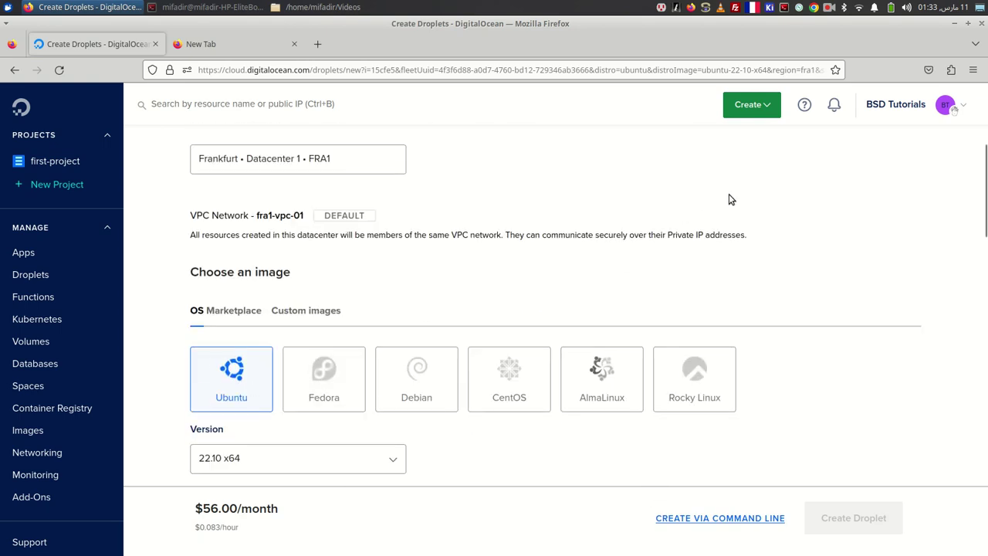
{"action": "scroll", "coordinate": [412, 308], "scroll_direction": "down", "scroll_amount": 2}
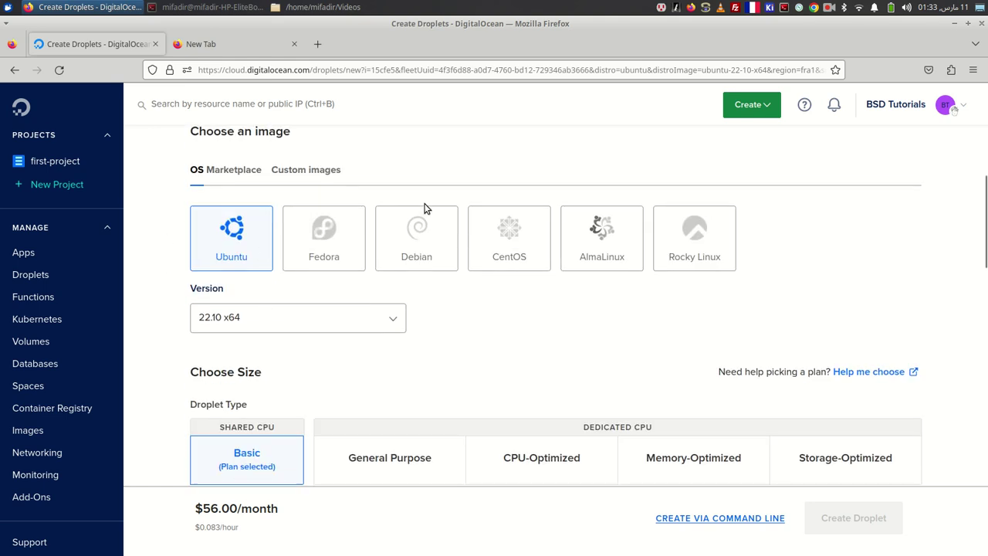
{"action": "left_click", "coordinate": [316, 323]}
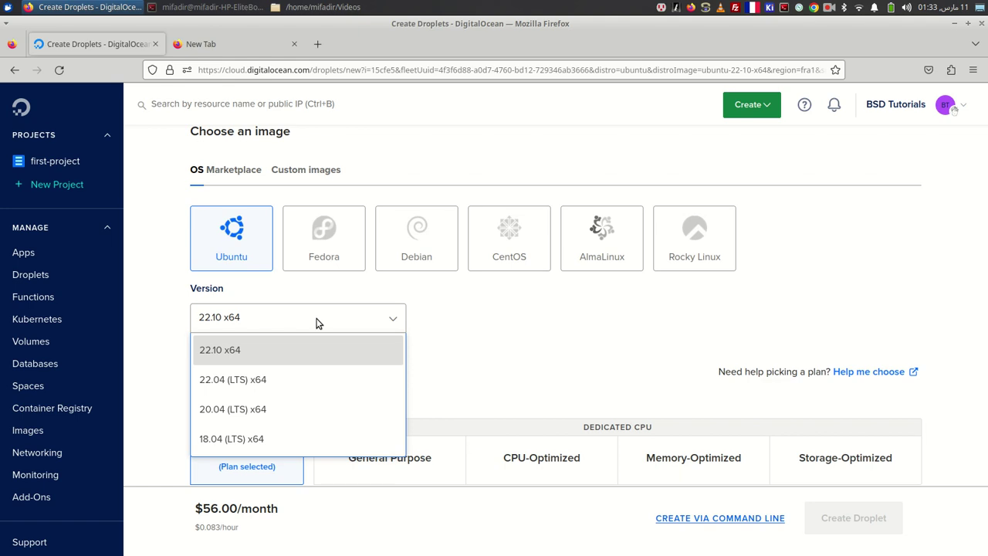
{"action": "left_click", "coordinate": [253, 380]}
Size the Droplet as Basic with the Regular SSD CPU option and the $6/month plan (1 GB / 1 CPU).
{"action": "scroll", "coordinate": [388, 361], "scroll_direction": "down", "scroll_amount": 2}
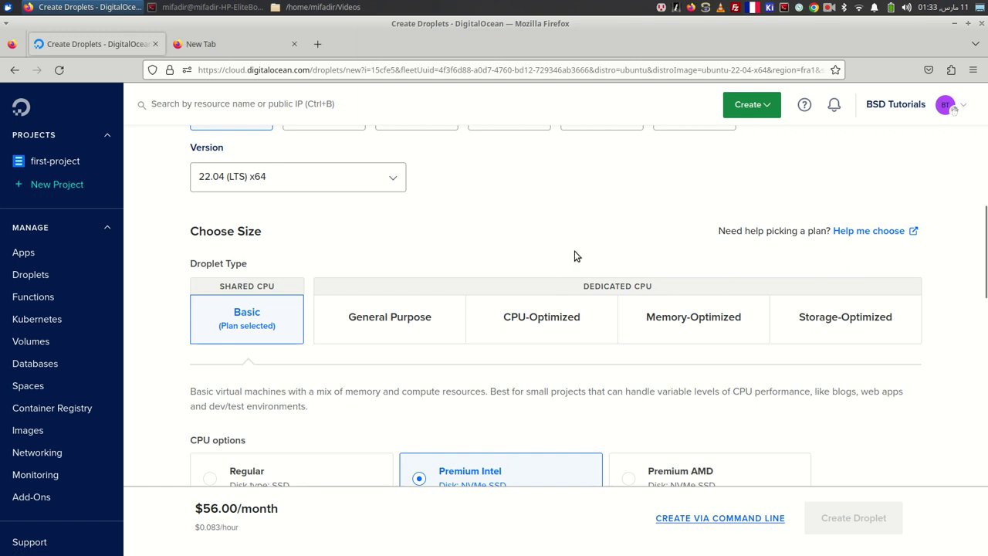
{"action": "scroll", "coordinate": [596, 255], "scroll_direction": "down", "scroll_amount": 1}
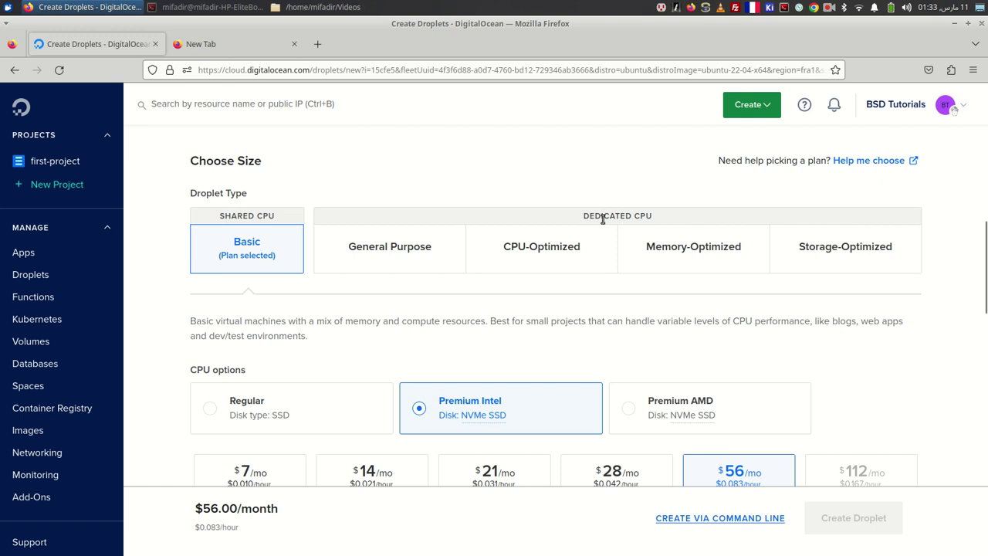
{"action": "left_click", "coordinate": [543, 244]}
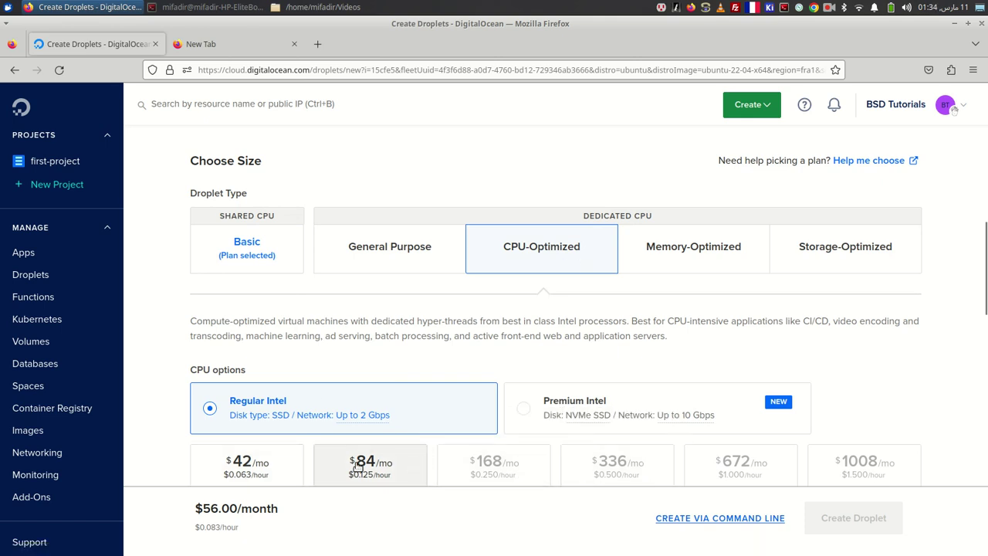
{"action": "left_click", "coordinate": [244, 249]}
{"action": "scroll", "coordinate": [304, 267], "scroll_direction": "down", "scroll_amount": 3}
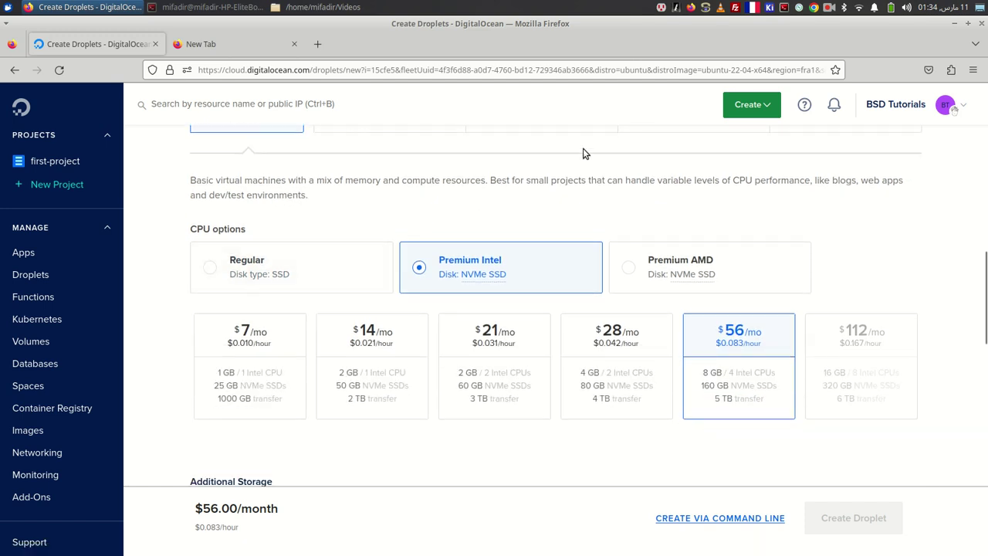
{"action": "left_click", "coordinate": [240, 286]}
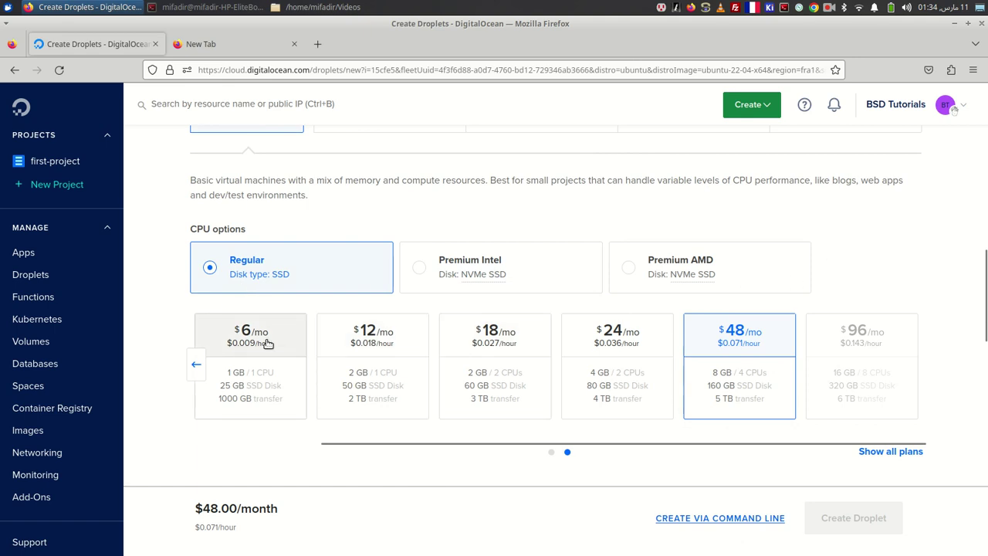
{"action": "left_click", "coordinate": [237, 388]}
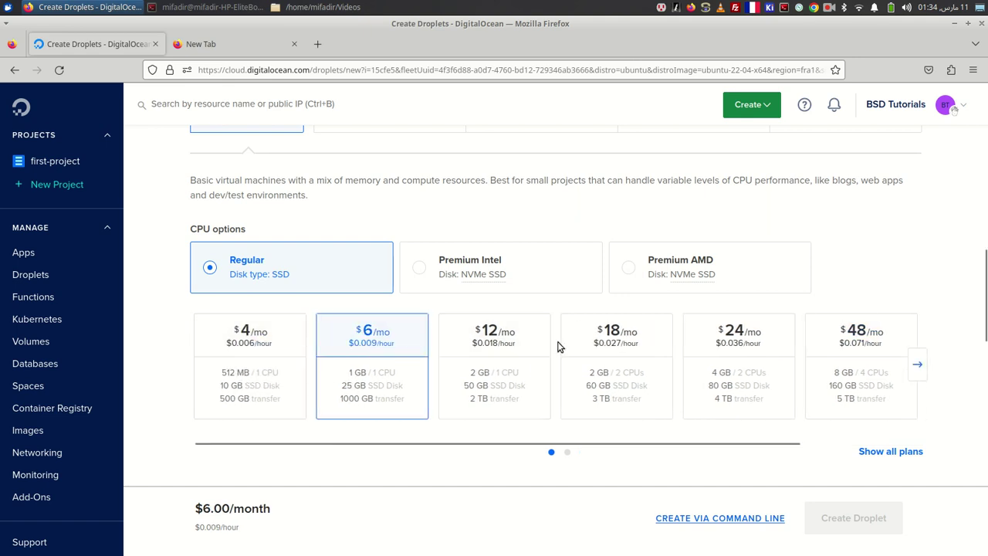
{"action": "left_click", "coordinate": [245, 367]}
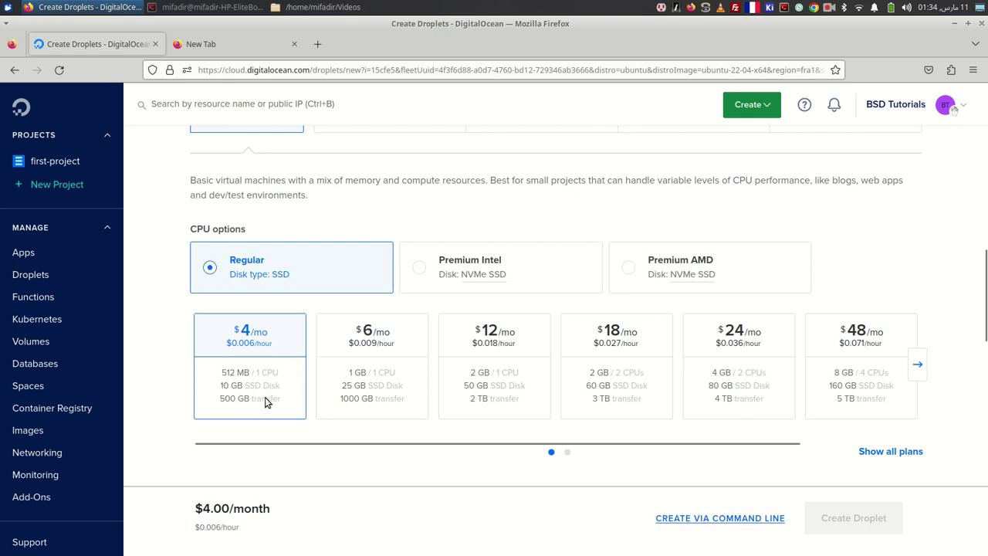
{"action": "left_click", "coordinate": [401, 366]}
Choose SSH key authentication for the Droplet and open the form for adding a public SSH key.
{"action": "scroll", "coordinate": [432, 332], "scroll_direction": "down", "scroll_amount": 1}
{"action": "scroll", "coordinate": [433, 324], "scroll_direction": "down", "scroll_amount": 5}
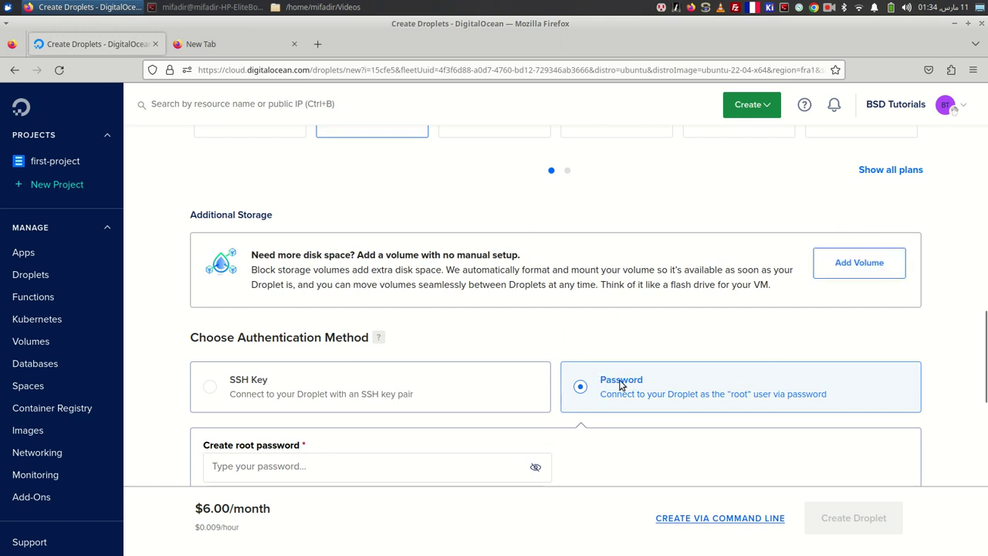
{"action": "left_click", "coordinate": [286, 392]}
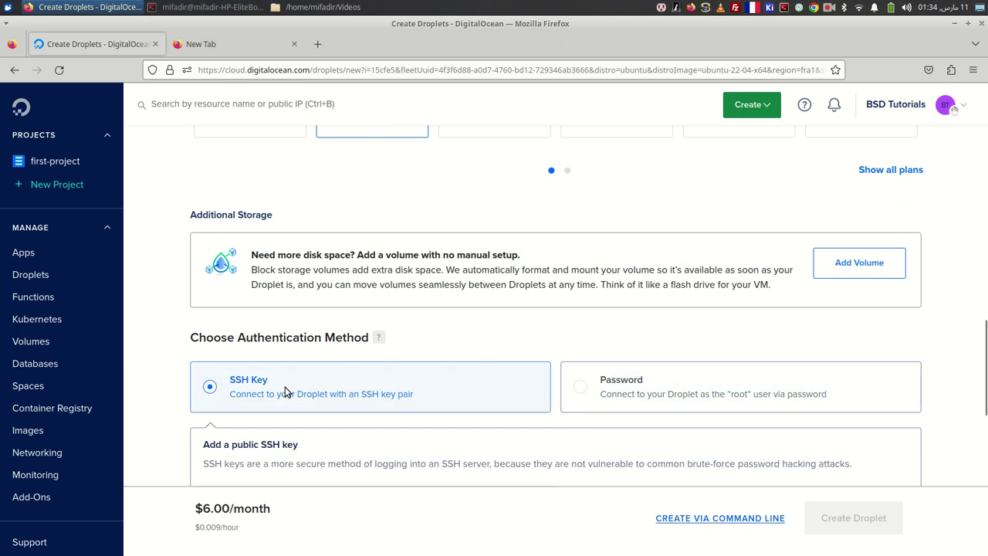
{"action": "scroll", "coordinate": [305, 377], "scroll_direction": "down", "scroll_amount": 3}
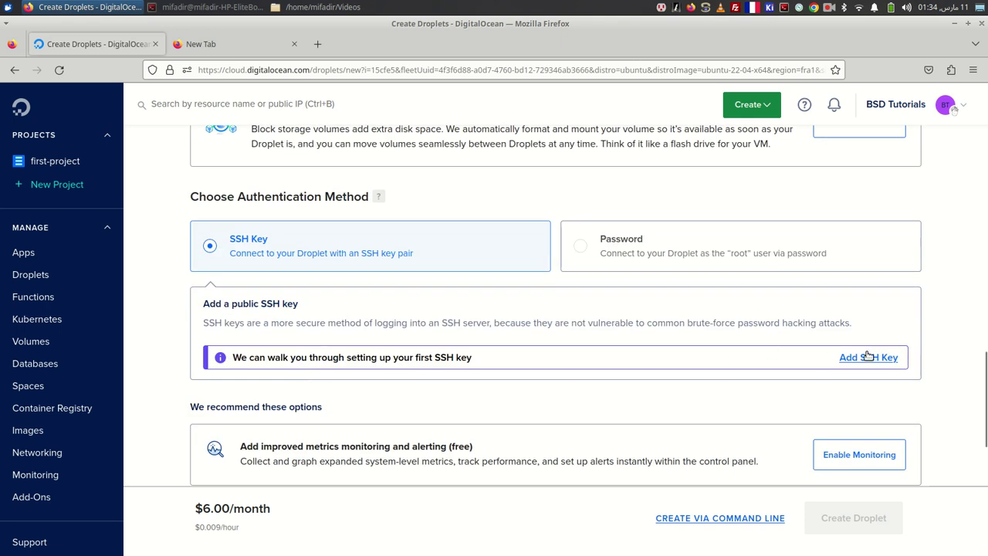
{"action": "left_click", "coordinate": [870, 357]}
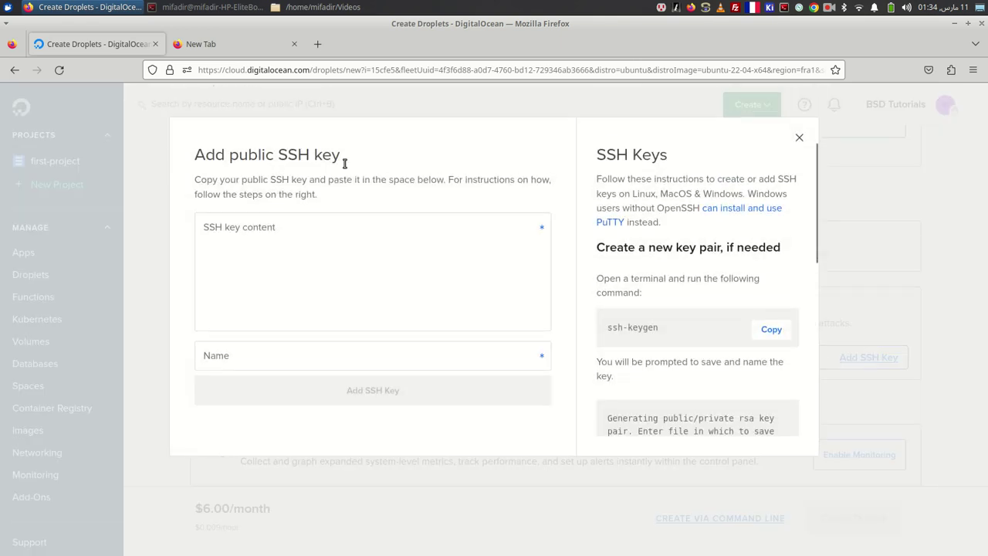
Switch to the terminal, output the contents of .ssh/id_rsa.pub and copy the whole public key.
{"action": "left_click", "coordinate": [210, 7]}
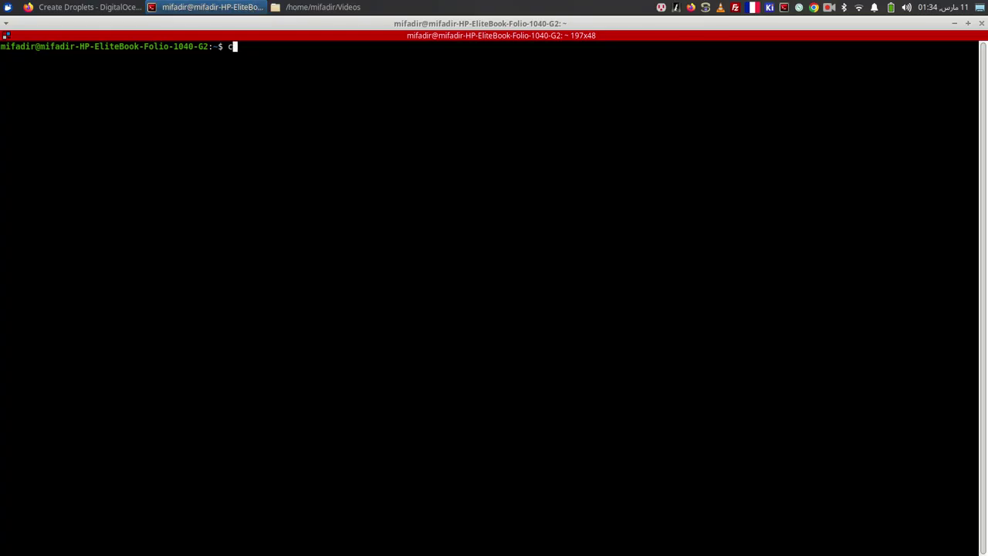
{"action": "type", "text": "cat .ssh/id_rsa.pub"}
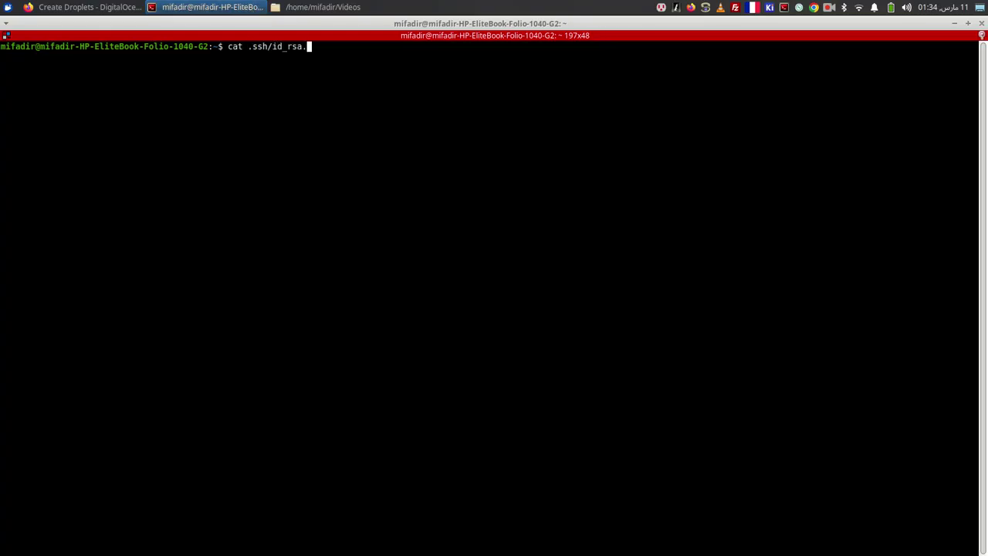
{"action": "key", "text": "Return"}
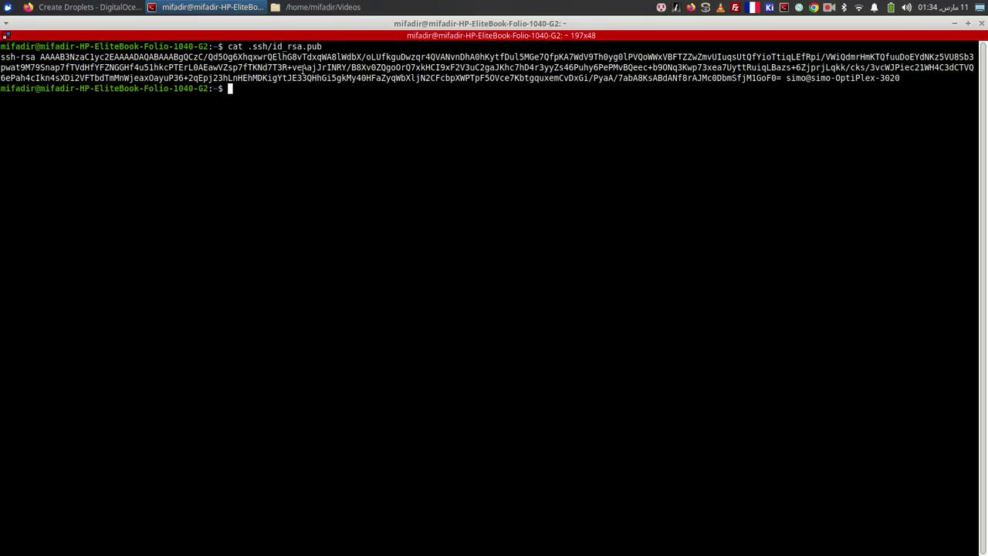
{"action": "triple_click", "coordinate": [338, 60]}
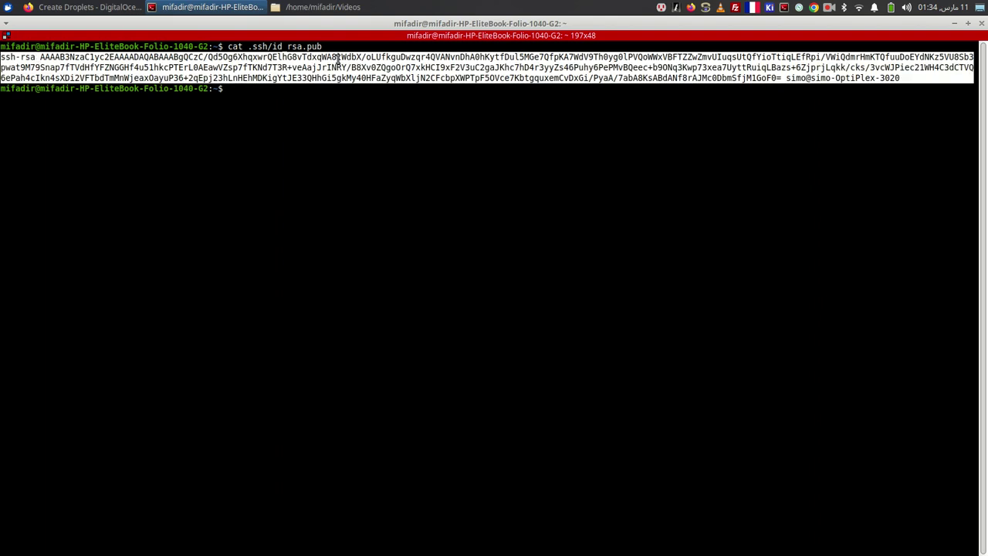
{"action": "right_click", "coordinate": [337, 60]}
{"action": "left_click", "coordinate": [374, 68]}
{"action": "left_click", "coordinate": [337, 137]}
Switch back to Firefox, paste the copied public SSH key into the form and add it under the name Hp-Laptop.
{"action": "key", "text": "alt+Tab"}
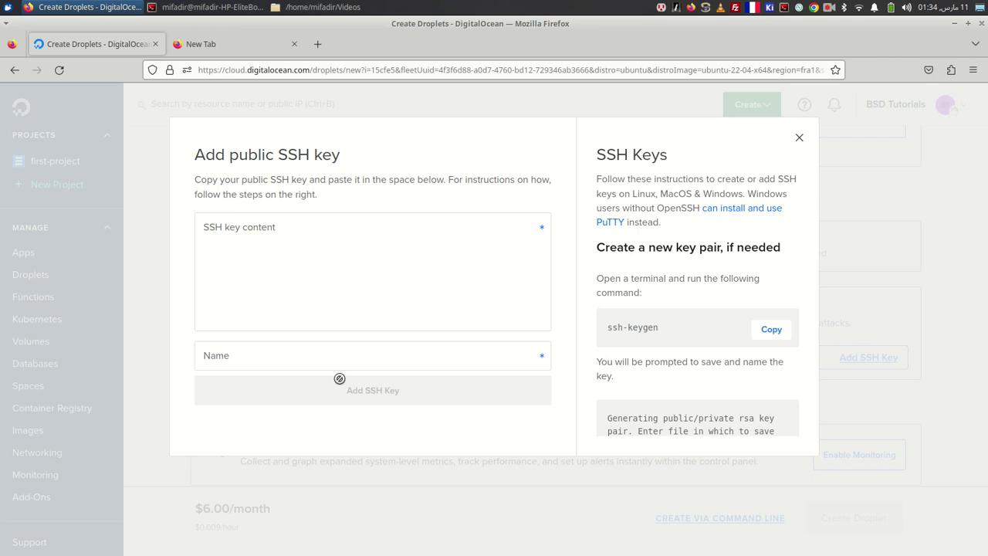
{"action": "left_click", "coordinate": [299, 270]}
{"action": "key", "text": "ctrl+v"}
{"action": "left_click", "coordinate": [247, 354]}
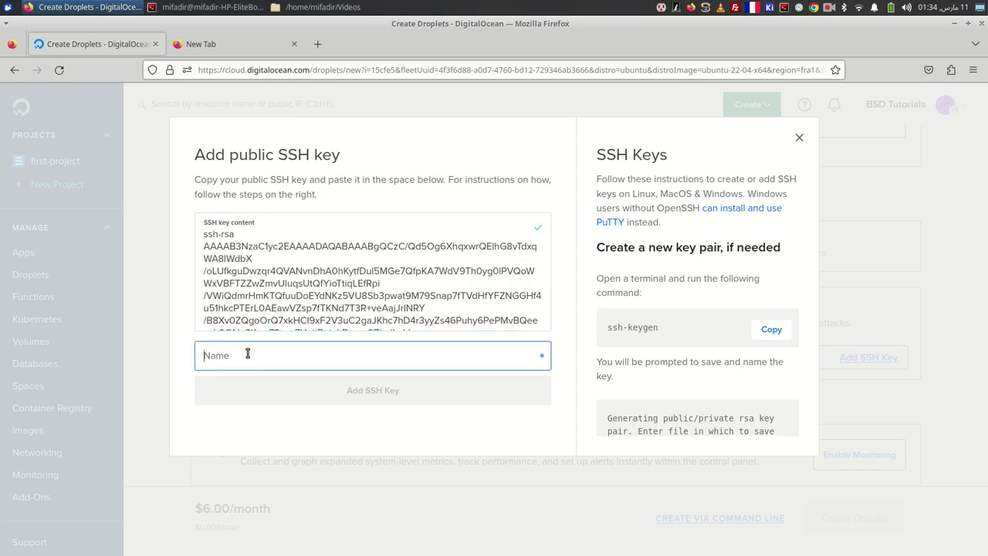
{"action": "type", "text": "Hp-Laptop"}
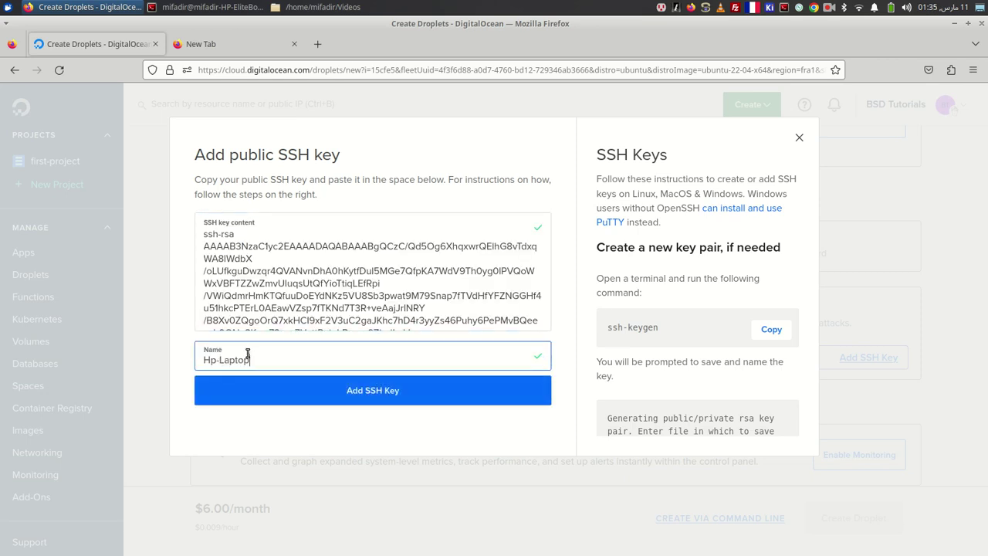
{"action": "left_click", "coordinate": [349, 393]}
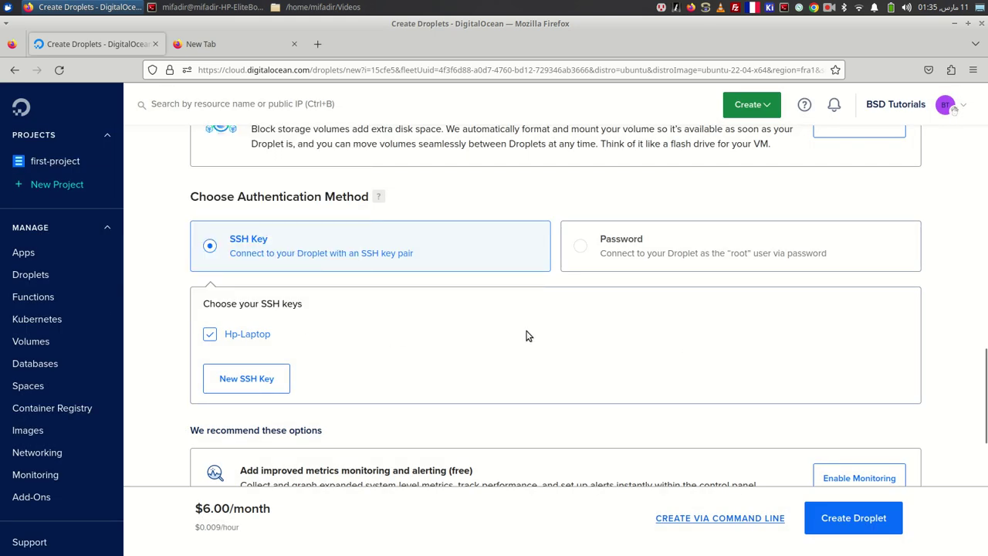
Enable the free improved metrics monitoring and alerting option for the Droplet.
{"action": "scroll", "coordinate": [575, 327], "scroll_direction": "down", "scroll_amount": 3}
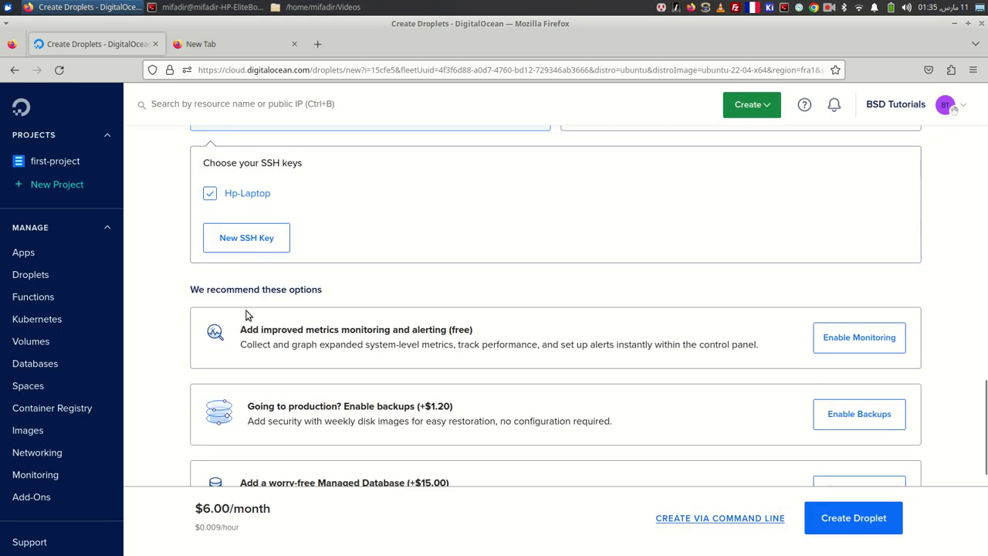
{"action": "left_click", "coordinate": [871, 338]}
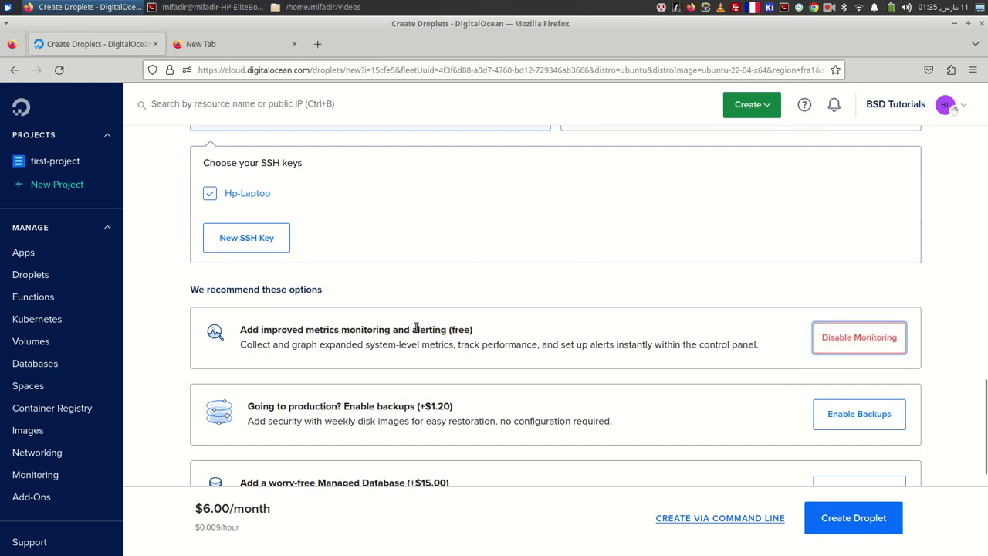
{"action": "scroll", "coordinate": [306, 274], "scroll_direction": "down", "scroll_amount": 2}
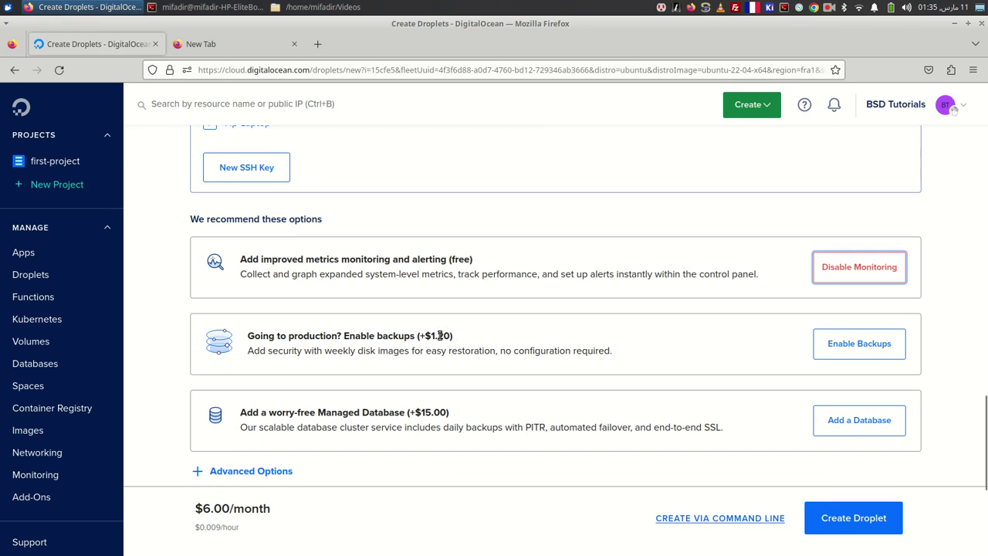
Set the Droplet's hostname to ubuntu-gitea and create the Droplet.
{"action": "scroll", "coordinate": [409, 378], "scroll_direction": "down", "scroll_amount": 3}
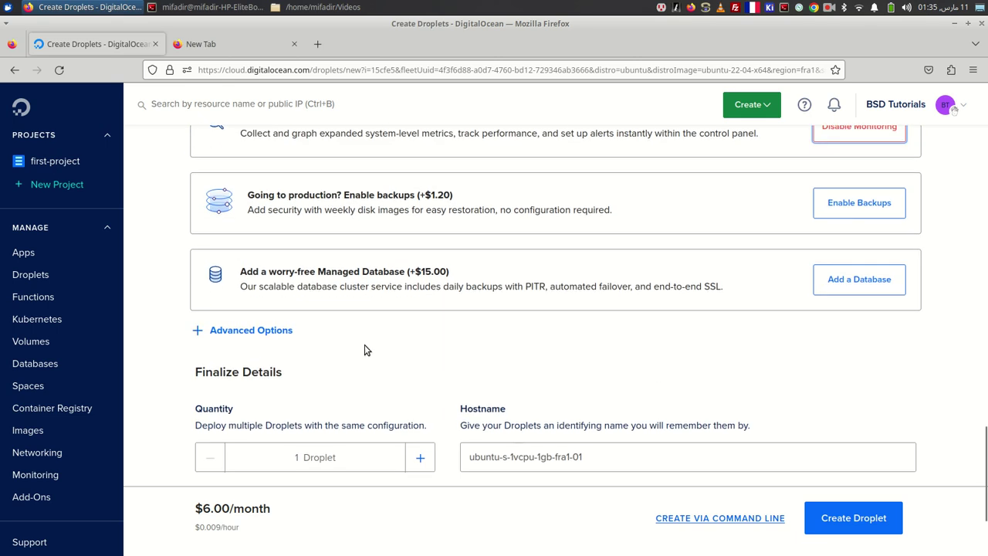
{"action": "scroll", "coordinate": [374, 334], "scroll_direction": "down", "scroll_amount": 2}
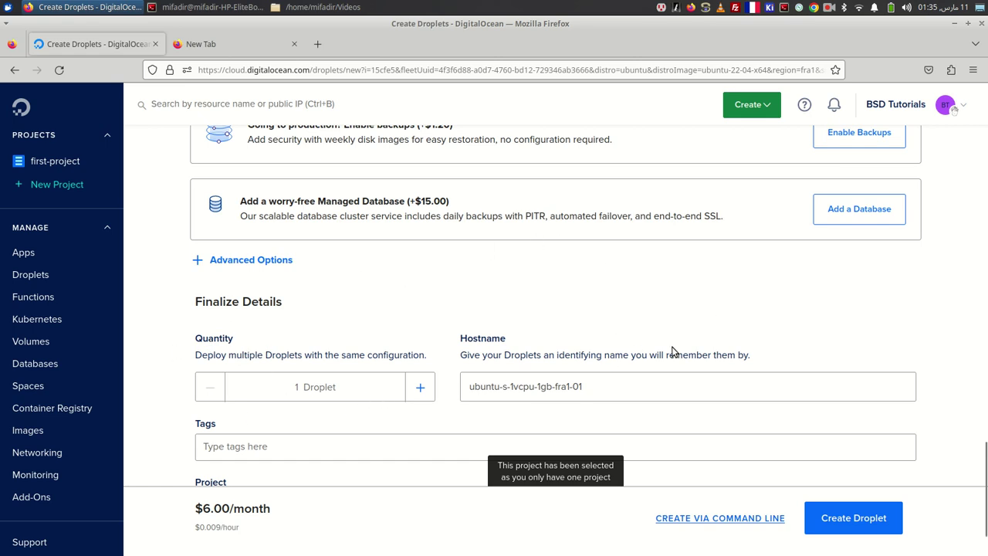
{"action": "left_click_drag", "start_coordinate": [598, 383], "coordinate": [434, 386]}
{"action": "type", "text": "ubuntu-gitea"}
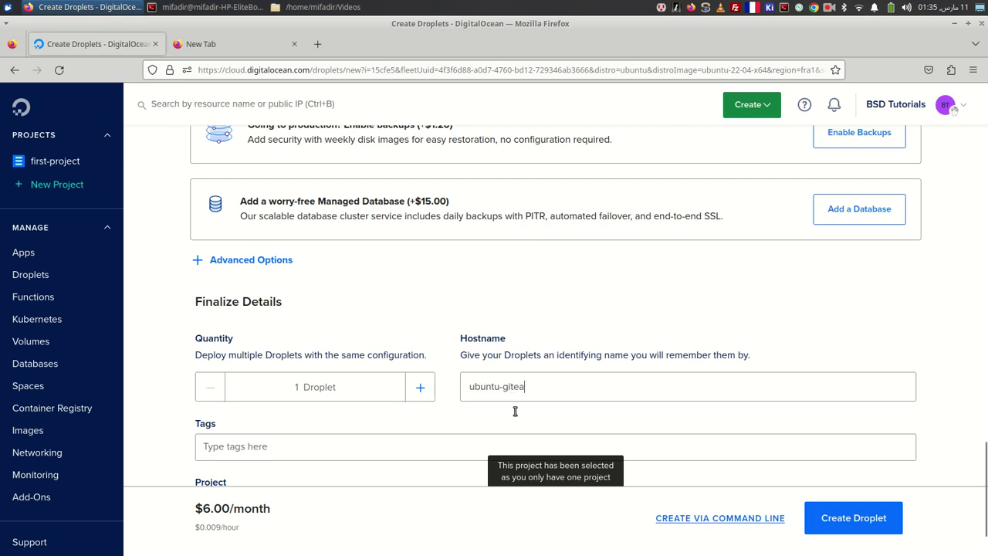
{"action": "scroll", "coordinate": [451, 391], "scroll_direction": "down", "scroll_amount": 2}
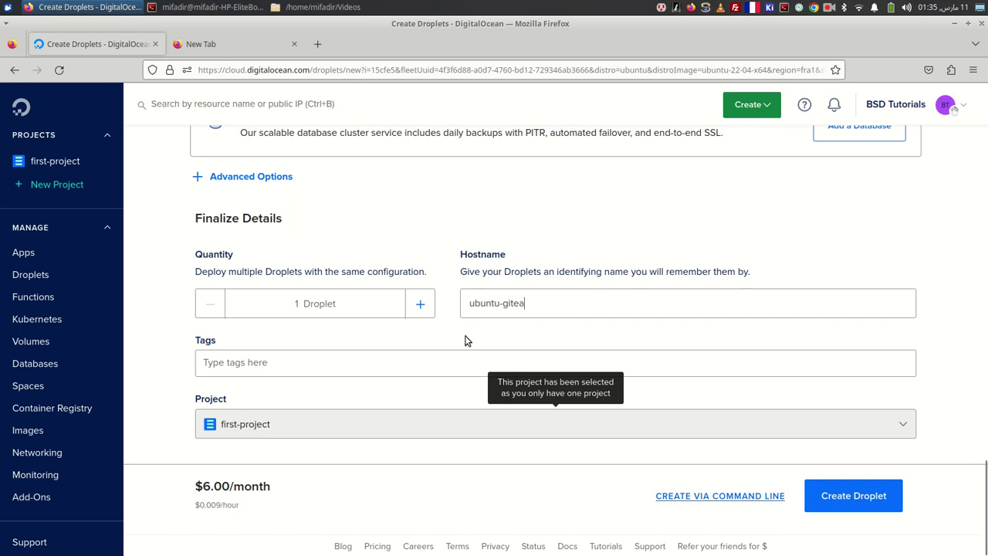
{"action": "left_click", "coordinate": [847, 498]}
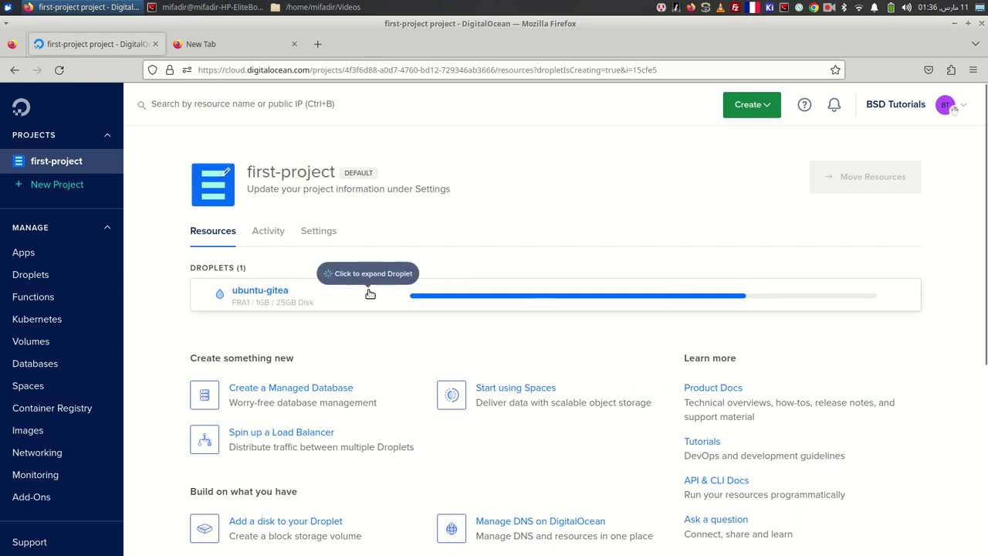
Check the project's activity log, return to its resources and copy the ubuntu-gitea Droplet's IP address.
{"action": "left_click", "coordinate": [271, 230]}
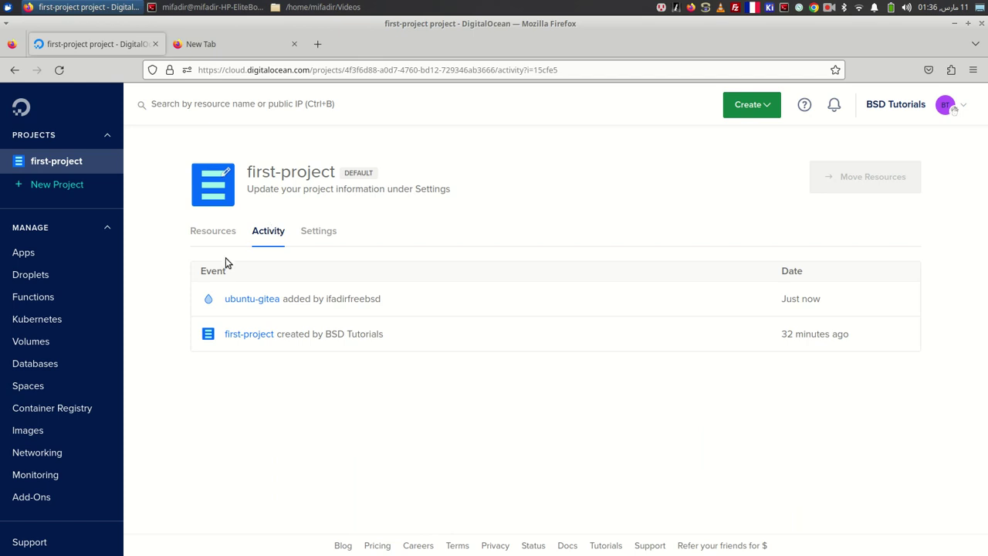
{"action": "left_click", "coordinate": [221, 234]}
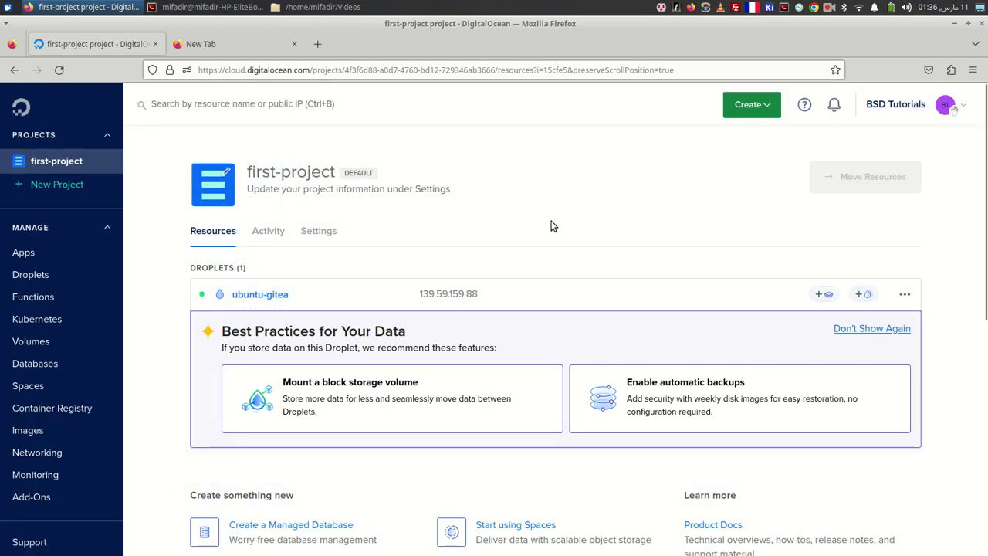
{"action": "left_click", "coordinate": [489, 293]}
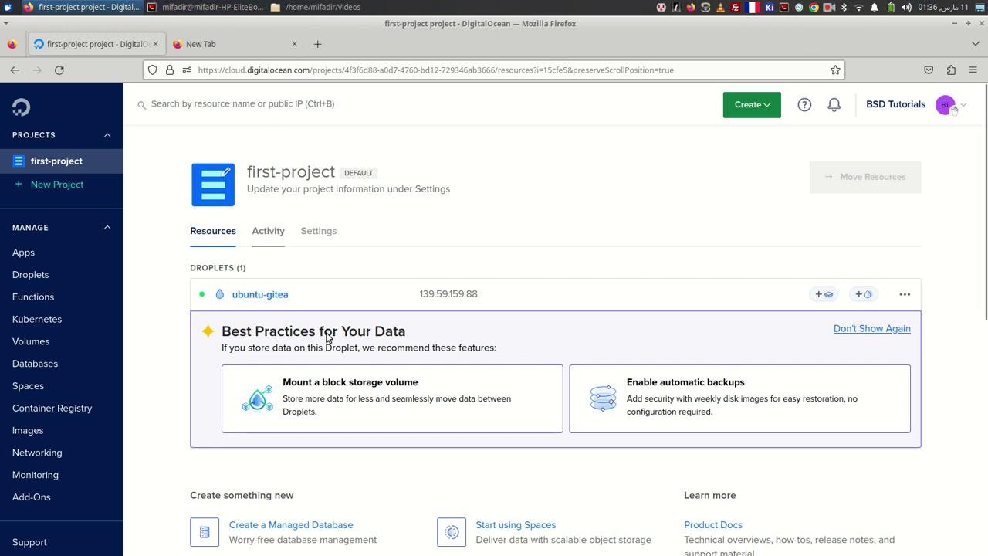
{"action": "key", "text": "alt+Tab"}
{"action": "key", "text": "ctrl+c"}
{"action": "type", "text": "clear"}
{"action": "key", "text": "Return"}
{"action": "type", "text": "ssh root@"}
{"action": "right_click", "coordinate": [474, 129]}
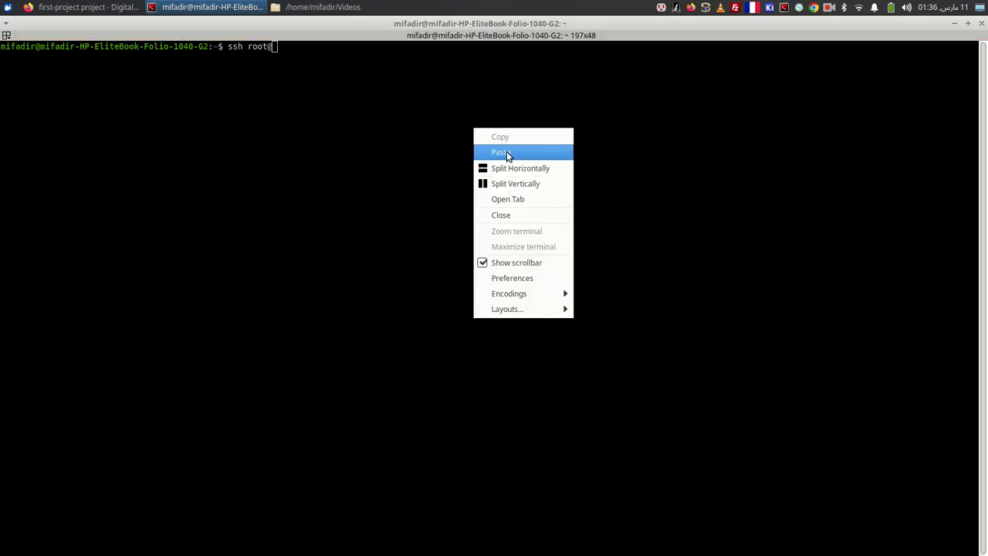
{"action": "left_click", "coordinate": [507, 154]}
{"action": "key", "text": "Return"}
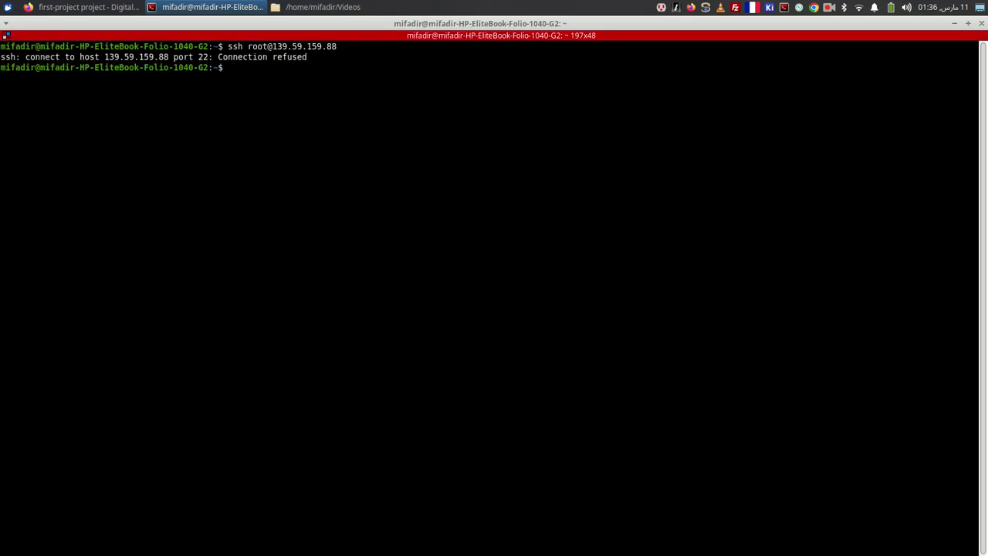
Retry the SSH connection, then switch to Firefox and open the ubuntu-gitea Droplet's details page.
{"action": "key", "text": "Up"}
{"action": "key", "text": "Return"}
{"action": "key", "text": "alt+Tab"}
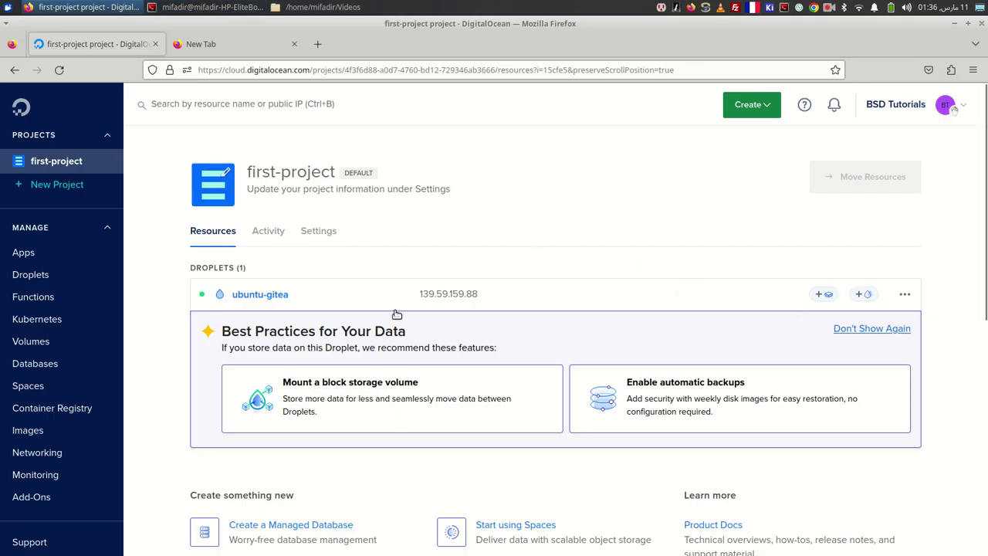
{"action": "left_click", "coordinate": [252, 295]}
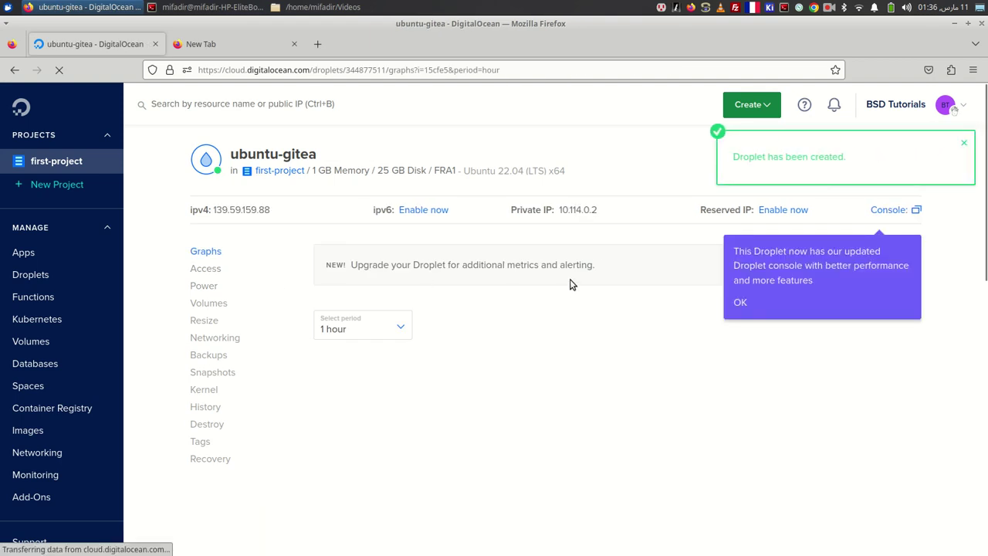
{"action": "key", "text": "alt+Tab"}
{"action": "key", "text": "Up"}
{"action": "key", "text": "Return"}
{"action": "type", "text": "yes"}
{"action": "key", "text": "Return"}
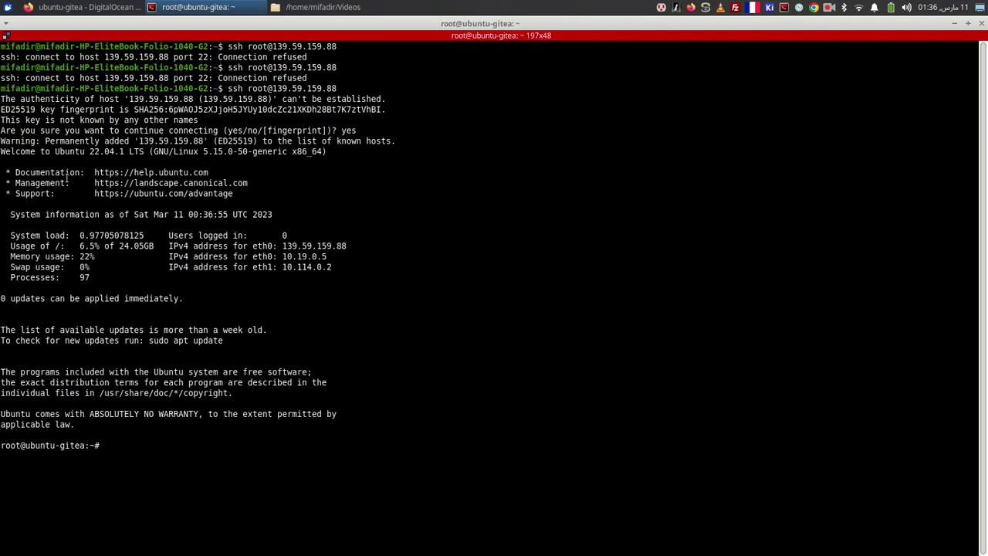
Try to refresh the server's package lists with apt-get update.
{"action": "type", "text": "apt-get udpate"}
{"action": "key", "text": "Return"}
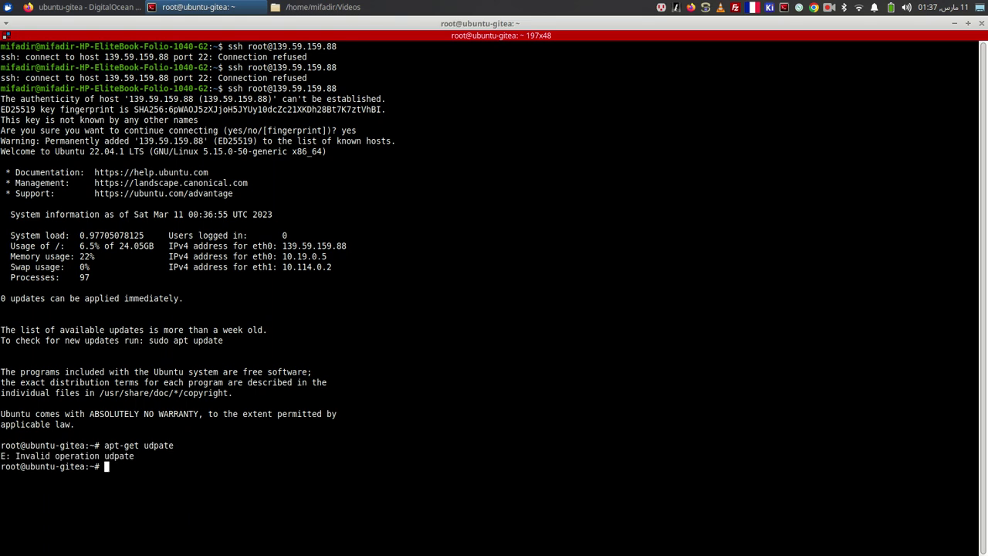
{"action": "type", "text": "apt-get update"}
{"action": "key", "text": "Return"}
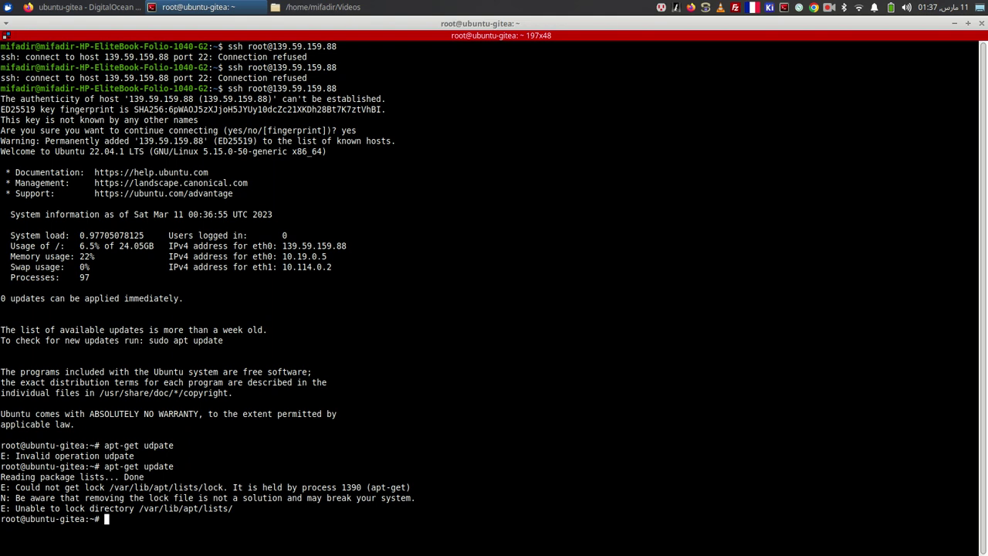
List all running processes with ps aux and look through them for the apt-get process holding the package lock.
{"action": "type", "text": "ps aux"}
{"action": "key", "text": "Return"}
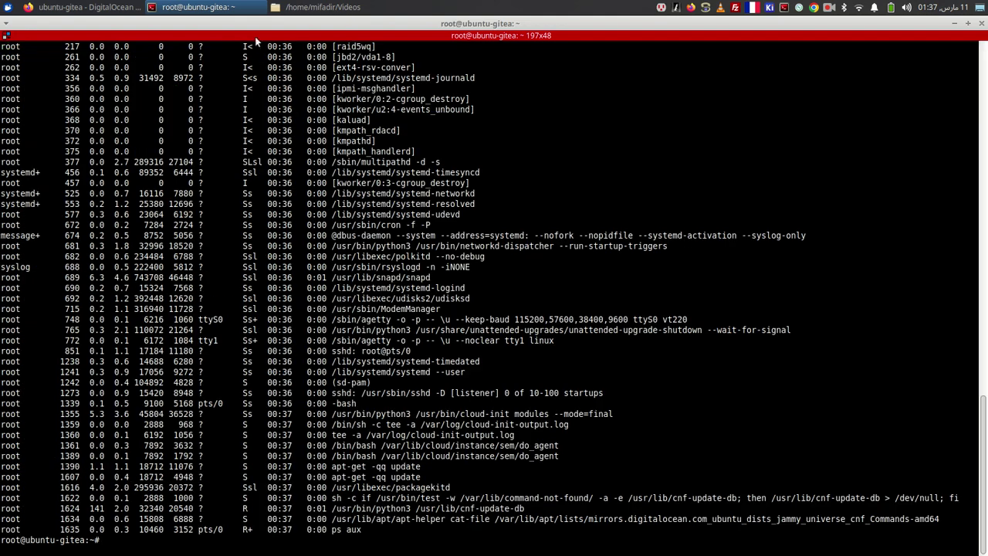
{"action": "scroll", "coordinate": [463, 261], "scroll_direction": "up", "scroll_amount": 20}
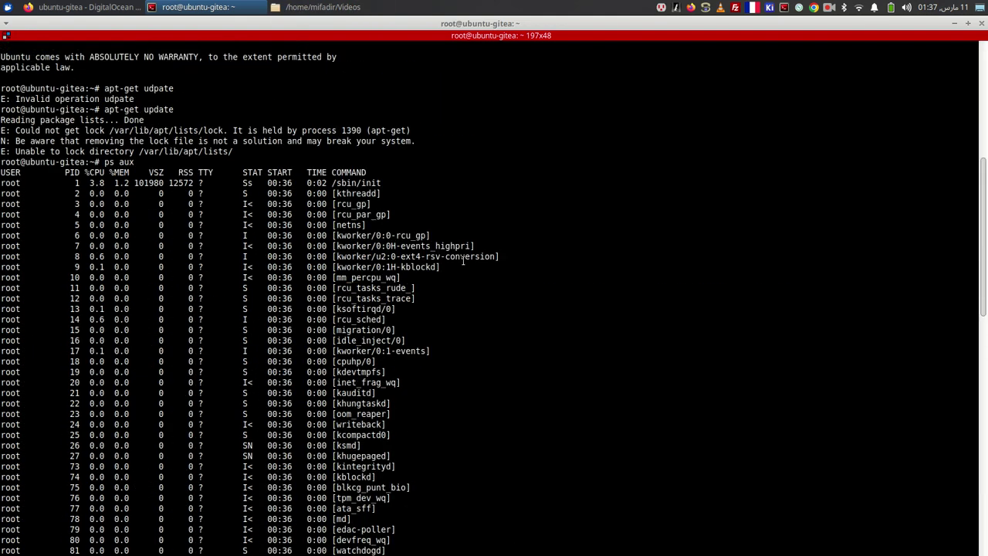
{"action": "scroll", "coordinate": [464, 261], "scroll_direction": "down", "scroll_amount": 15}
{"action": "scroll", "coordinate": [463, 261], "scroll_direction": "down", "scroll_amount": 2}
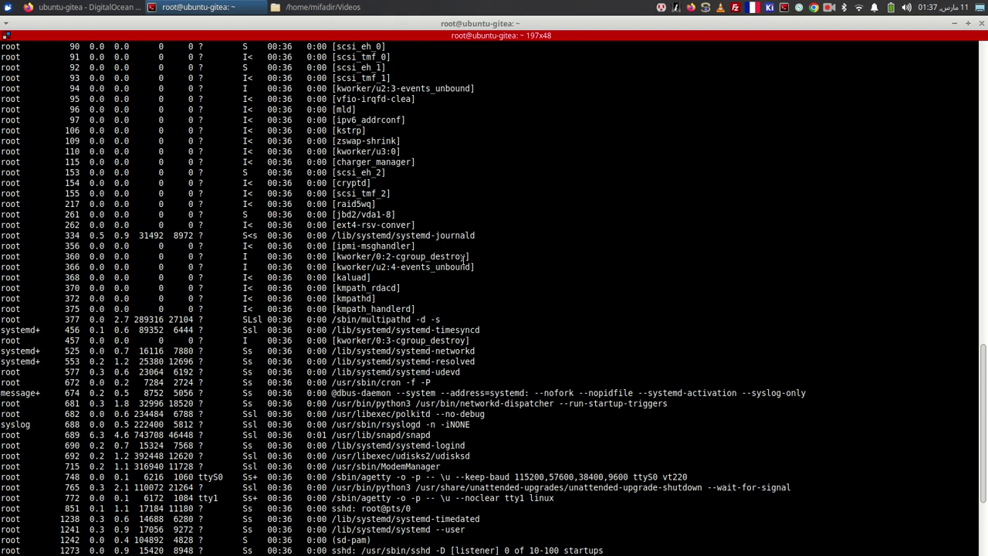
{"action": "scroll", "coordinate": [463, 261], "scroll_direction": "down", "scroll_amount": 3}
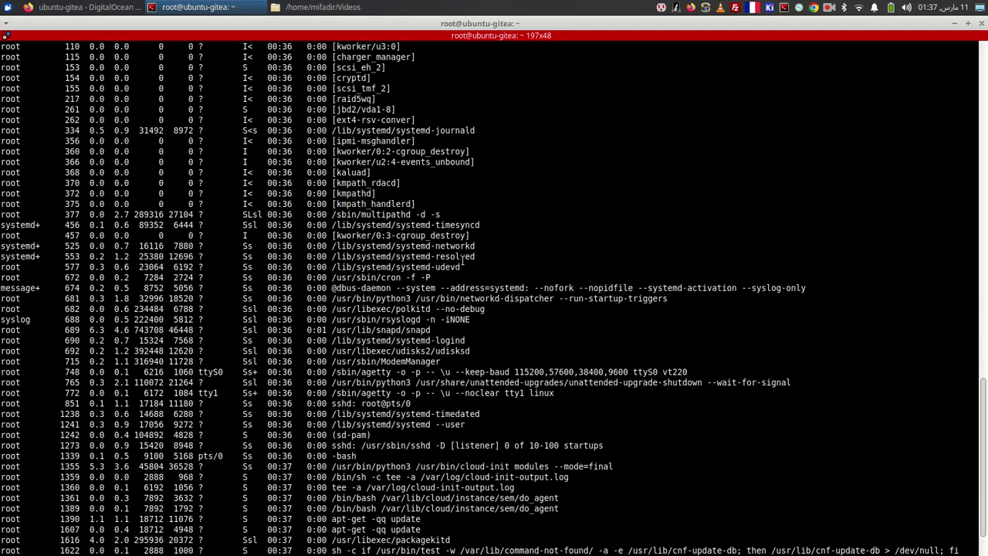
{"action": "scroll", "coordinate": [463, 261], "scroll_direction": "down", "scroll_amount": 2}
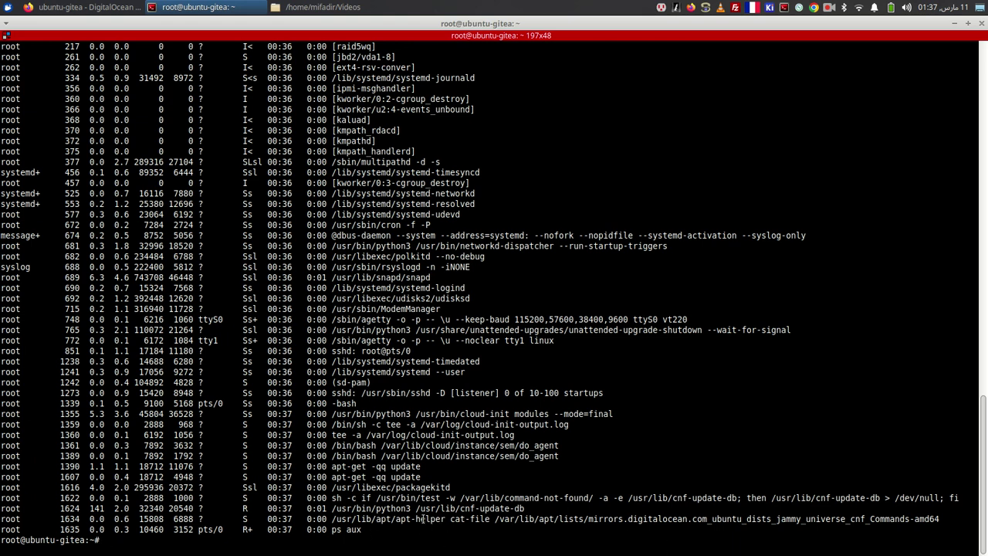
Rerun apt-get update on the server to refresh its package lists.
{"action": "type", "text": "apt"}
{"action": "key", "text": "Up"}
{"action": "key", "text": "Up"}
{"action": "key", "text": "Return"}
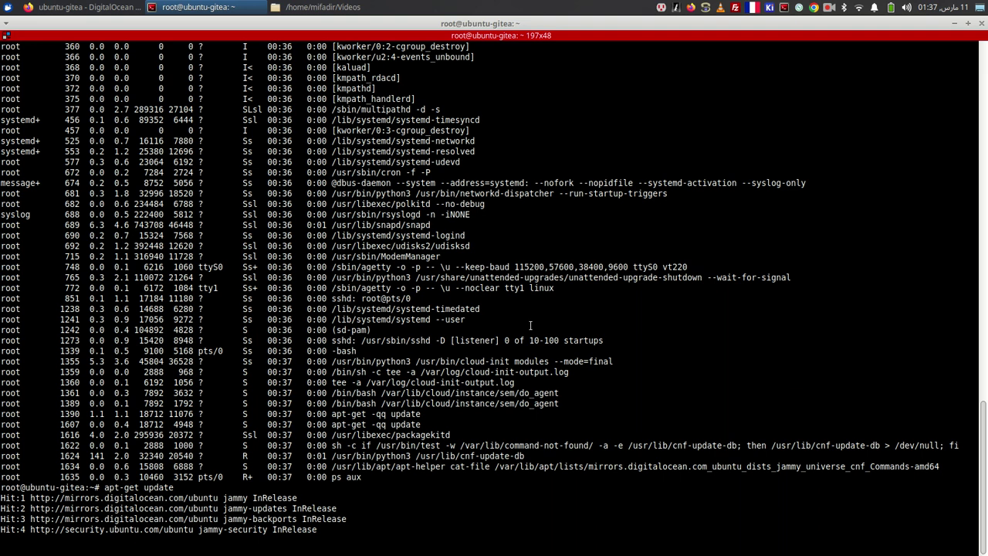
{"action": "key", "text": "Return"}
{"action": "key", "text": "Return"}
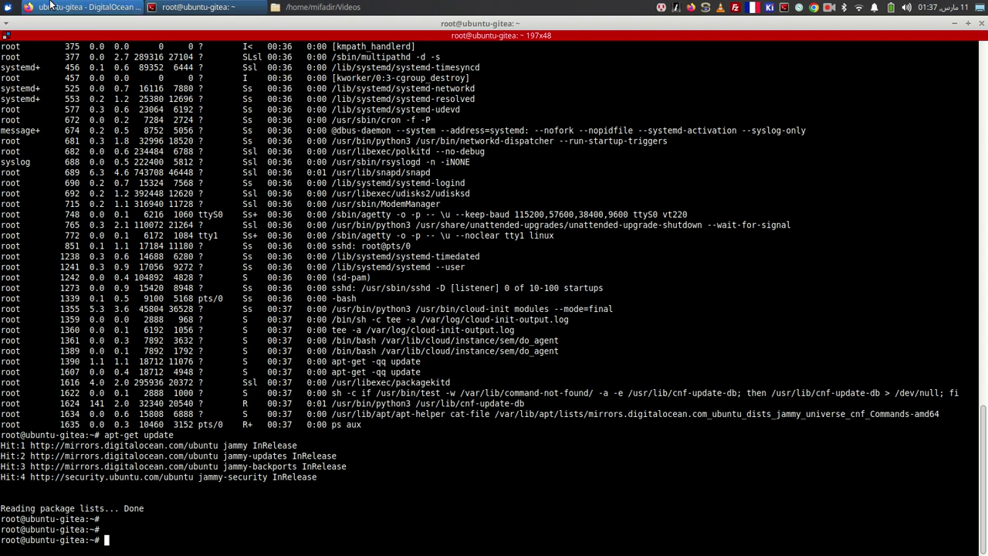
Switch to Firefox, search the web for gitea in the empty tab and open the official Gitea website.
{"action": "left_click", "coordinate": [108, 7]}
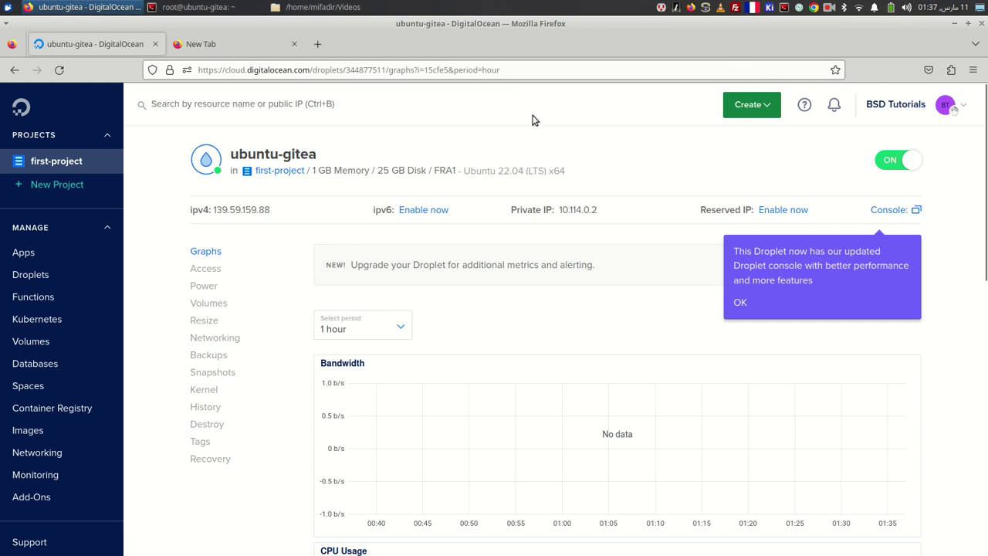
{"action": "left_click", "coordinate": [218, 44]}
{"action": "left_click", "coordinate": [106, 44]}
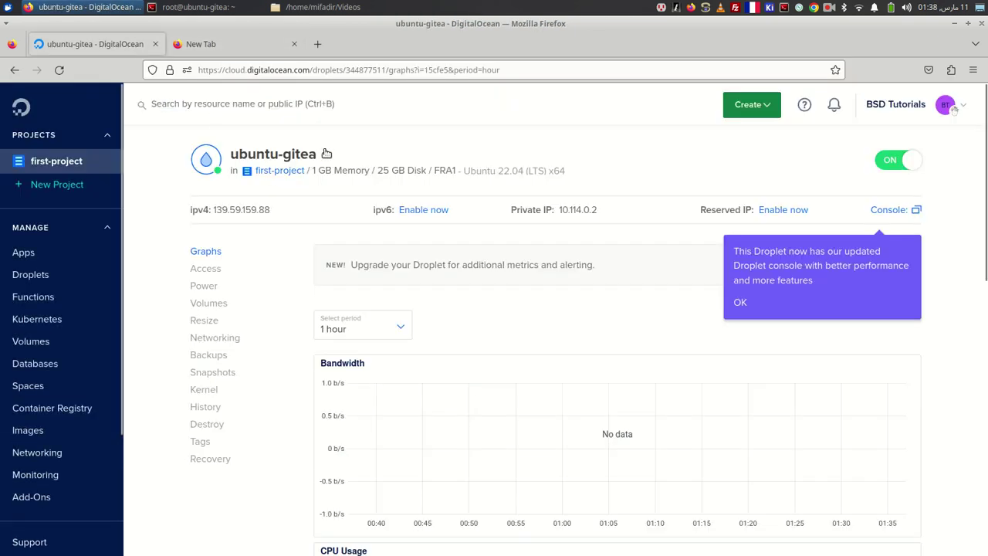
{"action": "left_click", "coordinate": [218, 44]}
{"action": "type", "text": "gitea"}
{"action": "key", "text": "Return"}
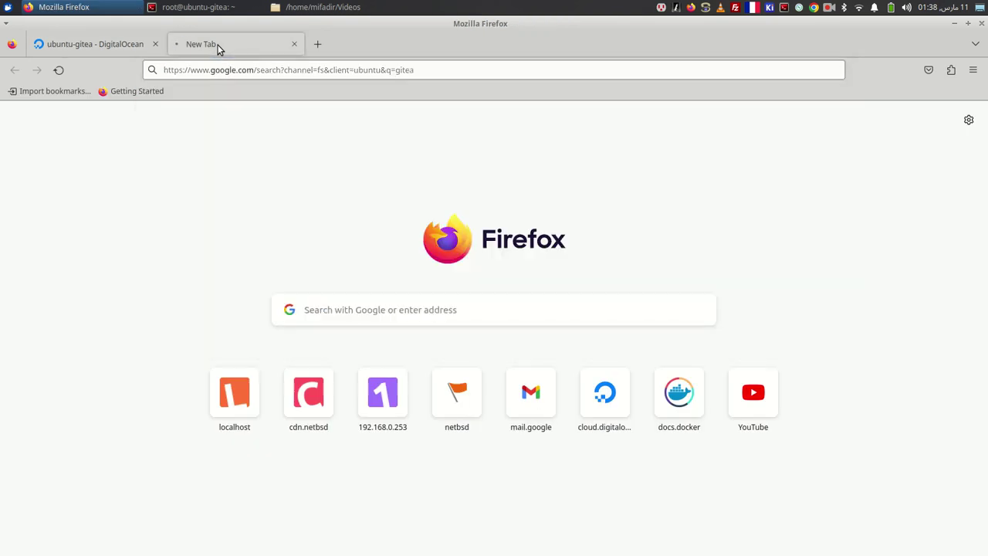
{"action": "left_click", "coordinate": [151, 233]}
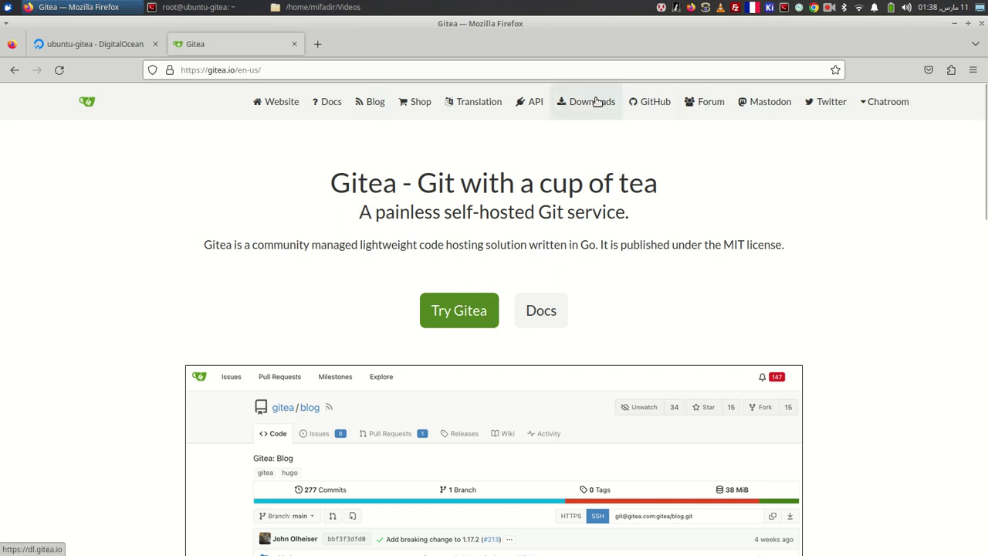
Open the Gitea documentation and search the page for "install" to find the installation section.
{"action": "left_click", "coordinate": [331, 107]}
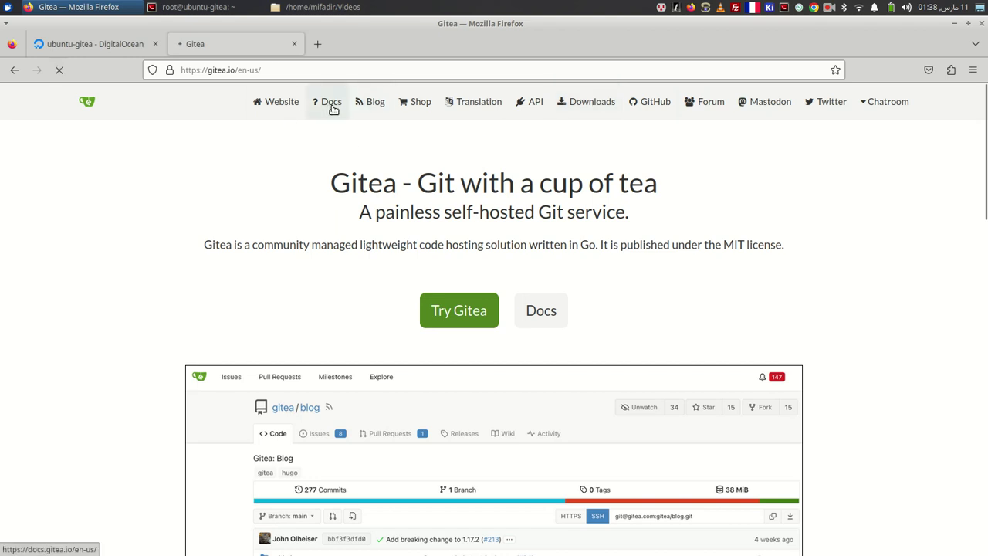
{"action": "scroll", "coordinate": [533, 280], "scroll_direction": "down", "scroll_amount": 3}
{"action": "scroll", "coordinate": [528, 280], "scroll_direction": "down", "scroll_amount": 3}
{"action": "key", "text": "ctrl+f"}
{"action": "type", "text": "instal"}
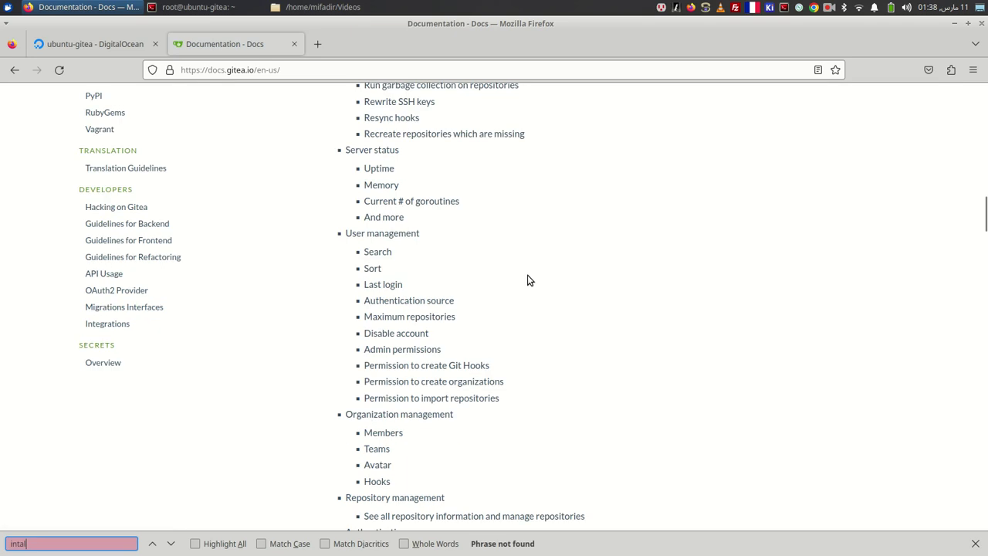
{"action": "type", "text": "l*"}
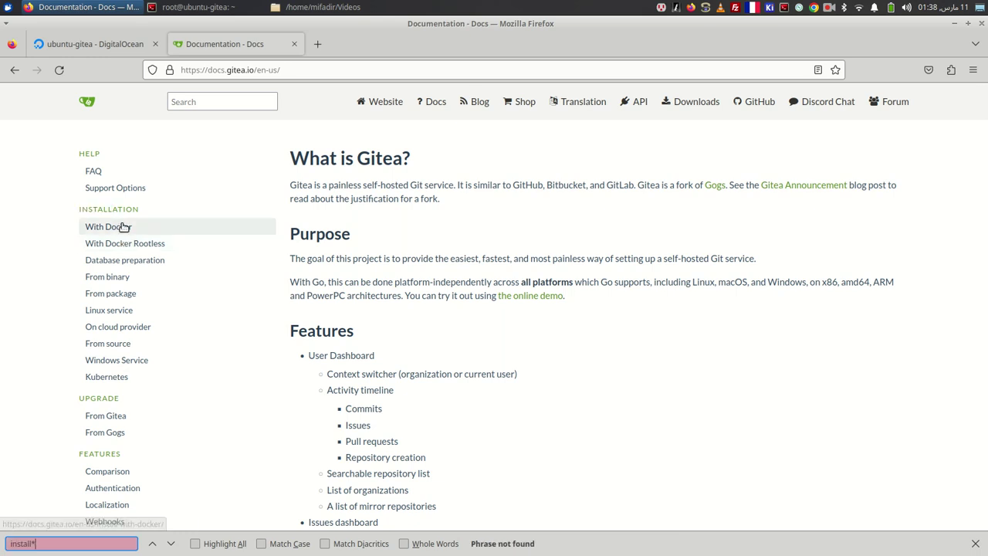
{"action": "key", "text": "BackSpace"}
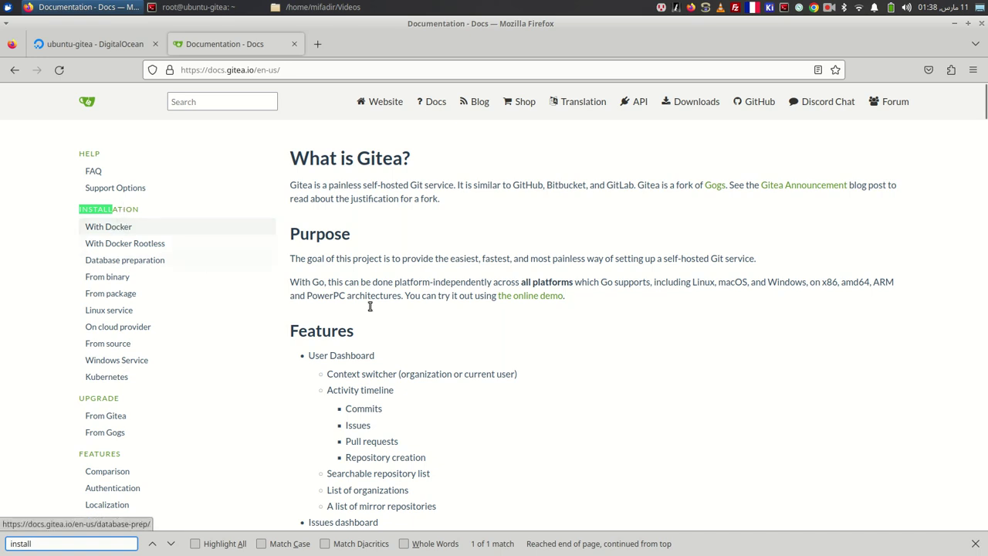
Switch to the server terminal and try to install git and gitea together with apt-get.
{"action": "key", "text": "alt+Tab"}
{"action": "type", "text": "apt-get i"}
{"action": "type", "text": "l git"}
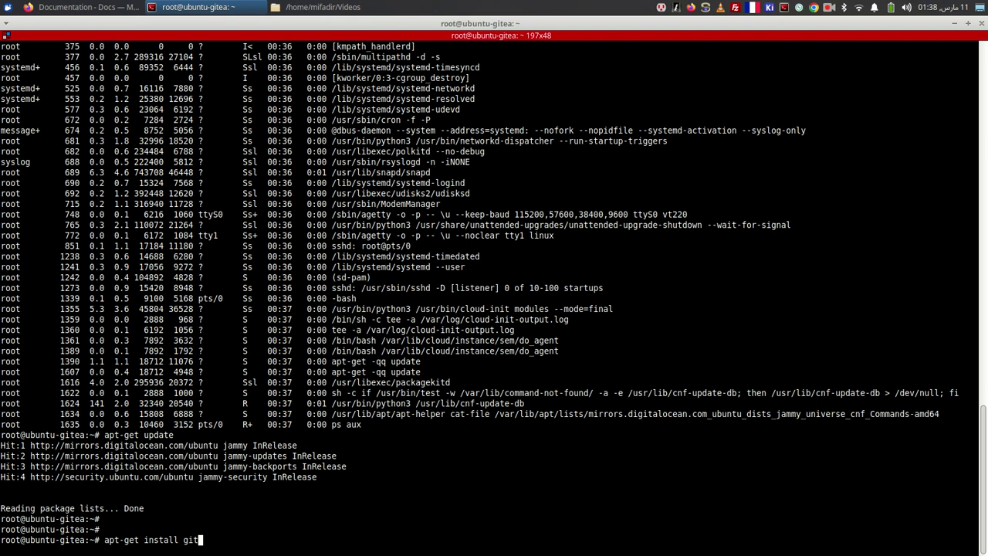
{"action": "type", "text": " git"}
{"action": "key", "text": "Return"}
Rerun the apt-get install command with git as the only package.
{"action": "key", "text": "Up"}
{"action": "key", "text": "BackSpace"}
{"action": "key", "text": "BackSpace"}
{"action": "key", "text": "BackSpace"}
{"action": "key", "text": "BackSpace"}
{"action": "key", "text": "BackSpace"}
{"action": "key", "text": "BackSpace"}
{"action": "key", "text": "Return"}
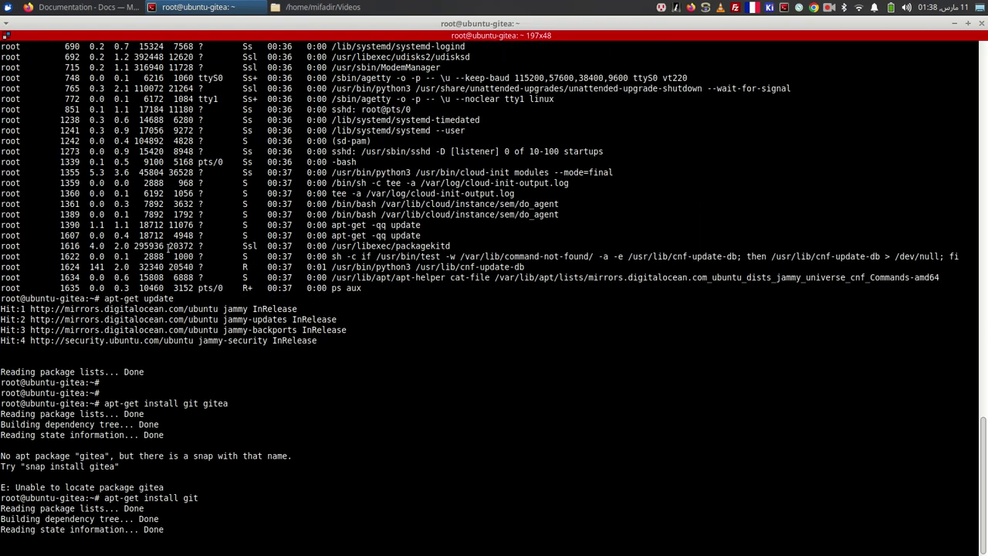
Switch to Firefox, search the web for "gitea ubuntu 22.04" and open the Linux Hint guide to installing Gitea.
{"action": "key", "text": "alt+Tab"}
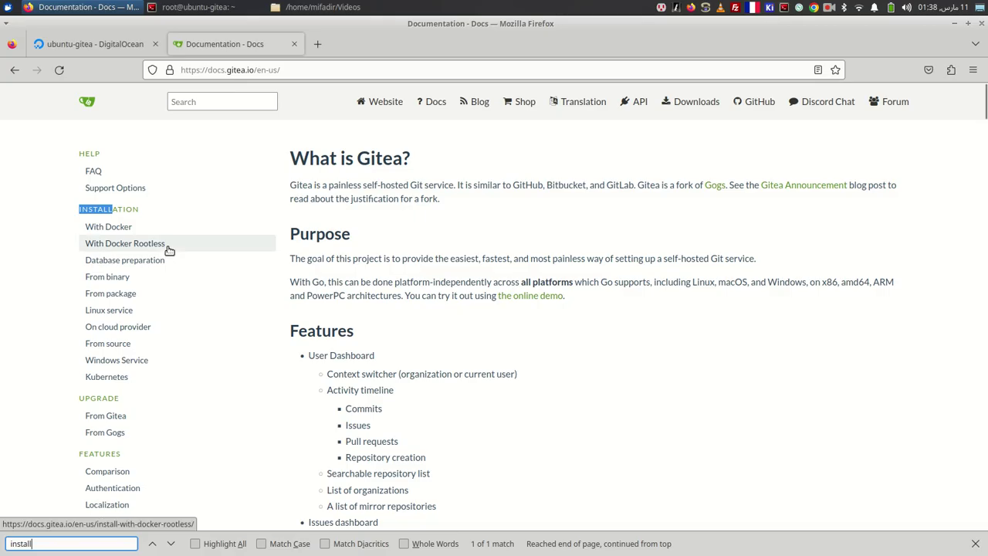
{"action": "left_click", "coordinate": [298, 71]}
{"action": "type", "text": "gitea ubuntu 22.04"}
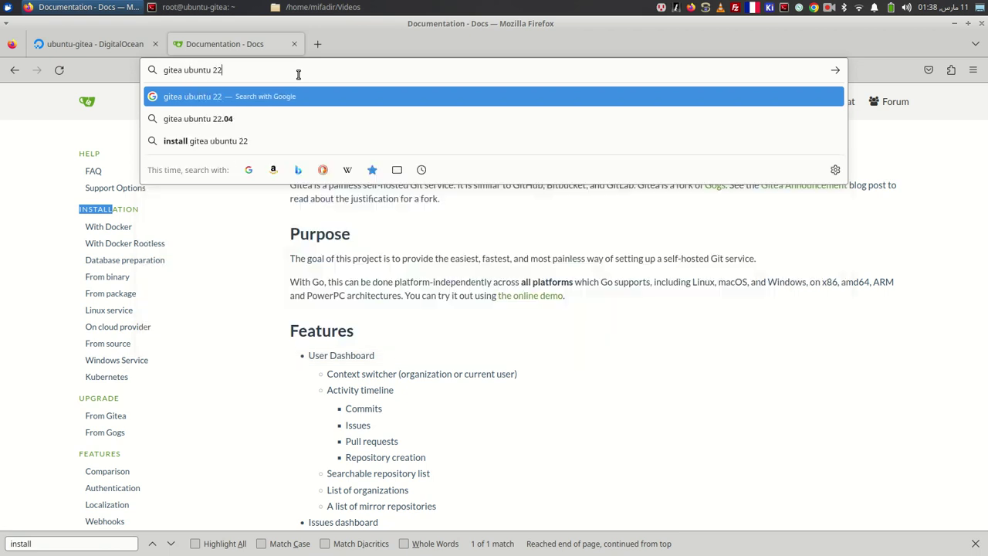
{"action": "key", "text": "Return"}
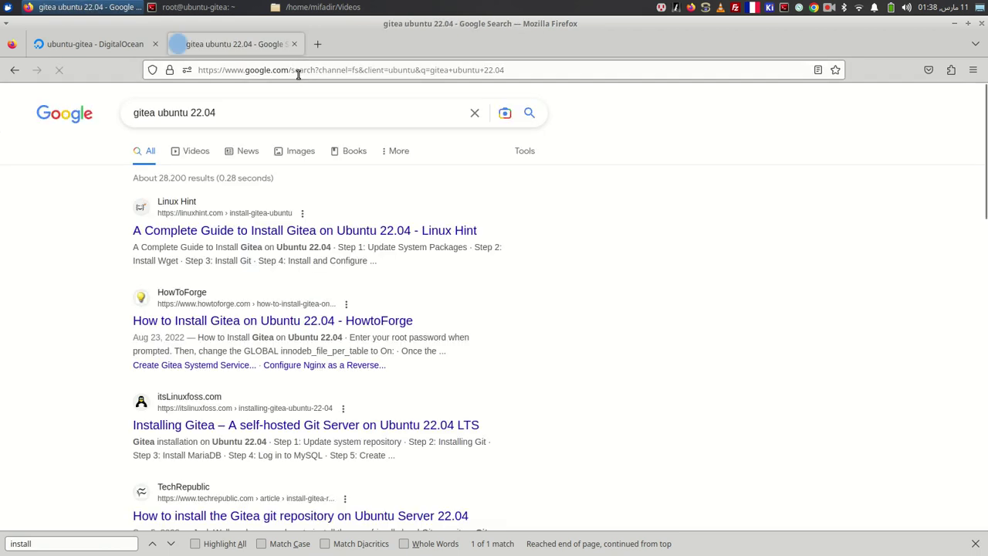
{"action": "left_click", "coordinate": [242, 232]}
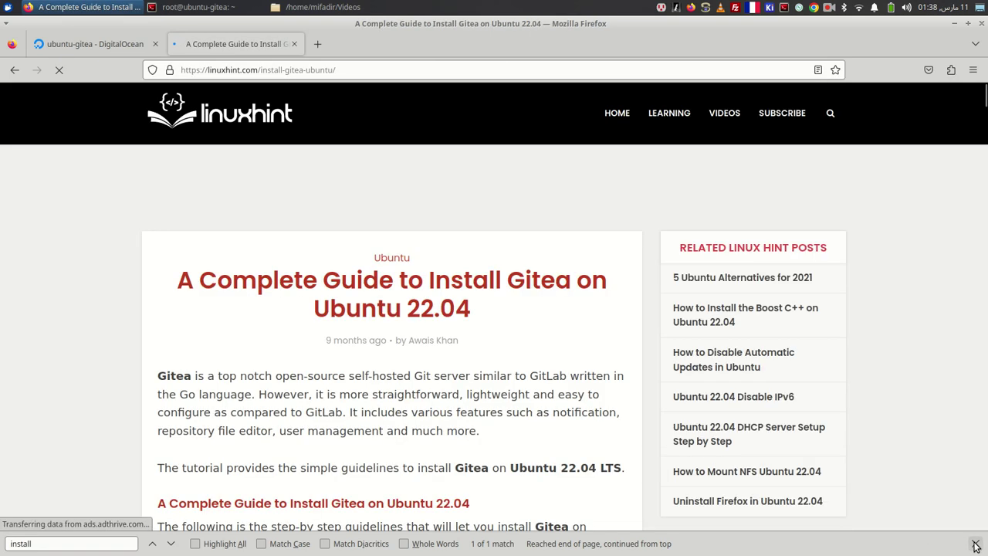
Follow the guide to its Wget step, switch to the server terminal and install wget with apt-get.
{"action": "scroll", "coordinate": [465, 364], "scroll_direction": "down", "scroll_amount": 5}
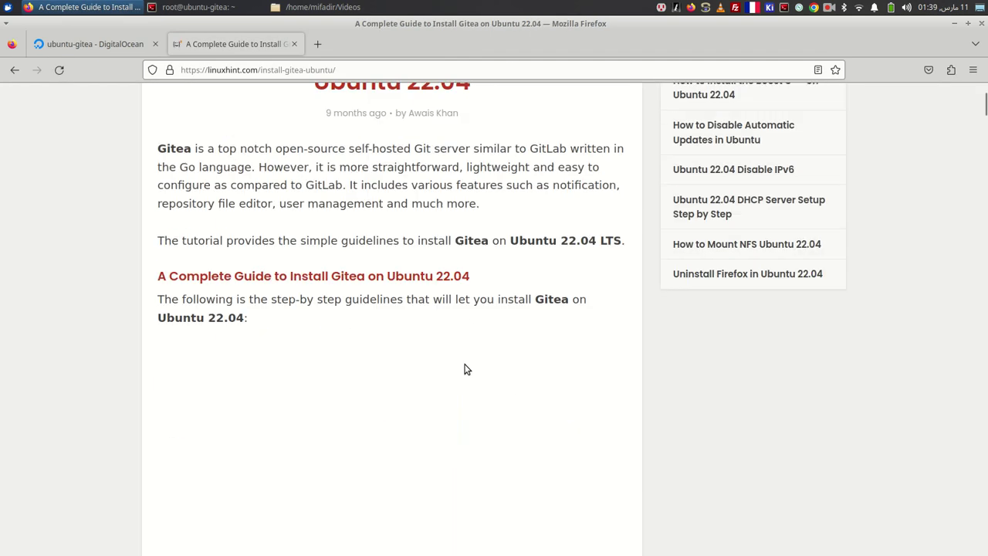
{"action": "scroll", "coordinate": [321, 296], "scroll_direction": "down", "scroll_amount": 3}
{"action": "scroll", "coordinate": [321, 297], "scroll_direction": "down", "scroll_amount": 4}
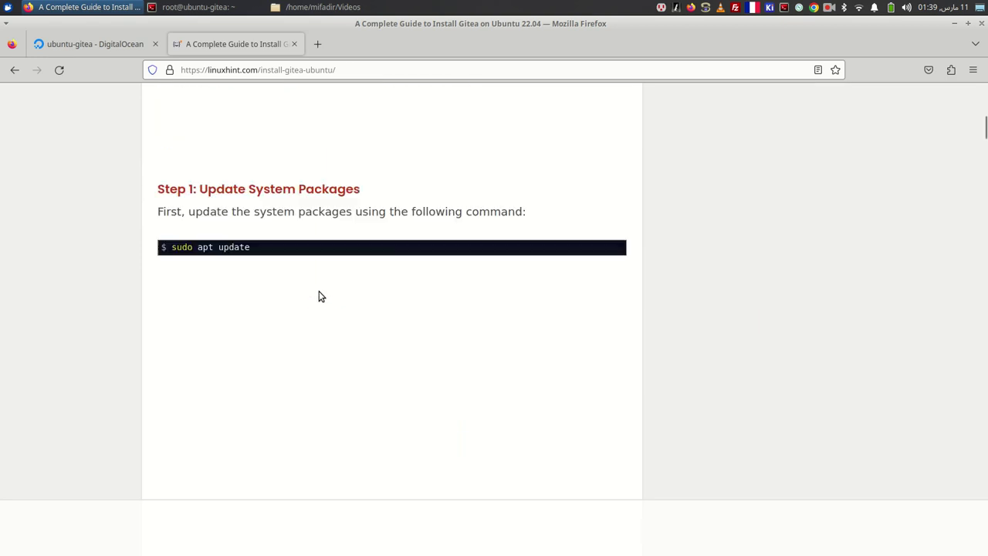
{"action": "scroll", "coordinate": [321, 296], "scroll_direction": "down", "scroll_amount": 4}
{"action": "scroll", "coordinate": [321, 296], "scroll_direction": "down", "scroll_amount": 4}
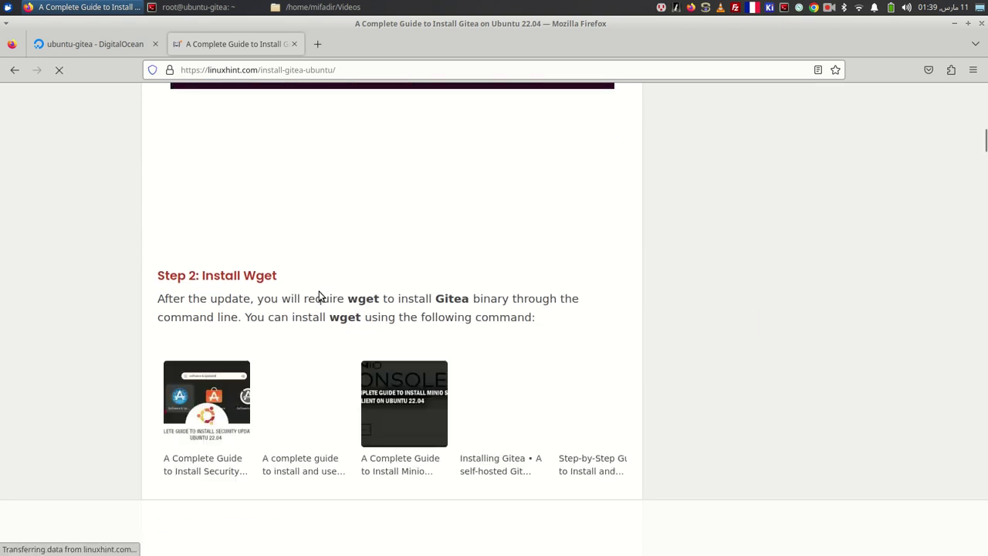
{"action": "key", "text": "alt+Tab"}
{"action": "type", "text": "apt-get install"}
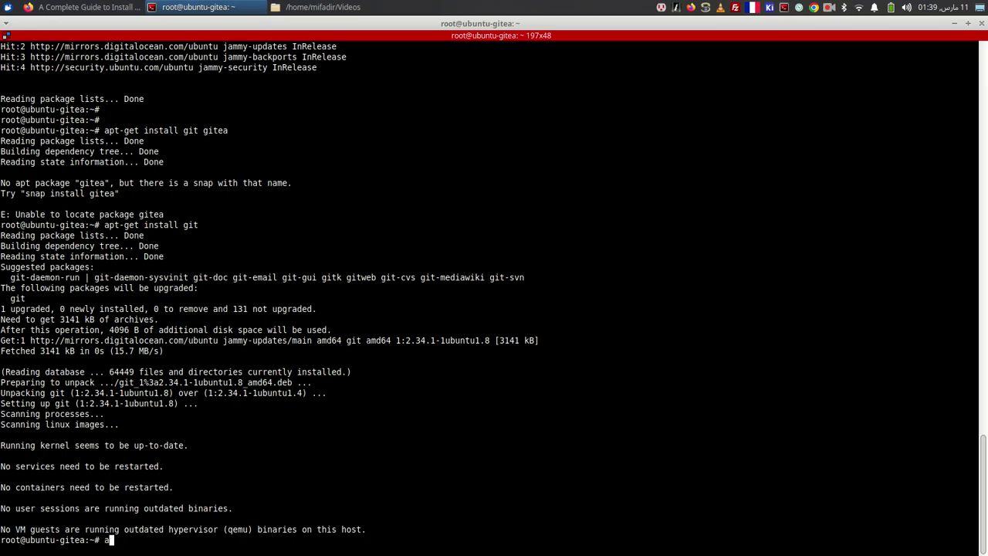
{"action": "type", "text": " wget"}
{"action": "key", "text": "Return"}
{"action": "type", "text": "wget"}
Read the guide in Firefox from the Git and MariaDB steps through the /etc/gitea permissions, and return to the search results.
{"action": "key", "text": "alt+Tab"}
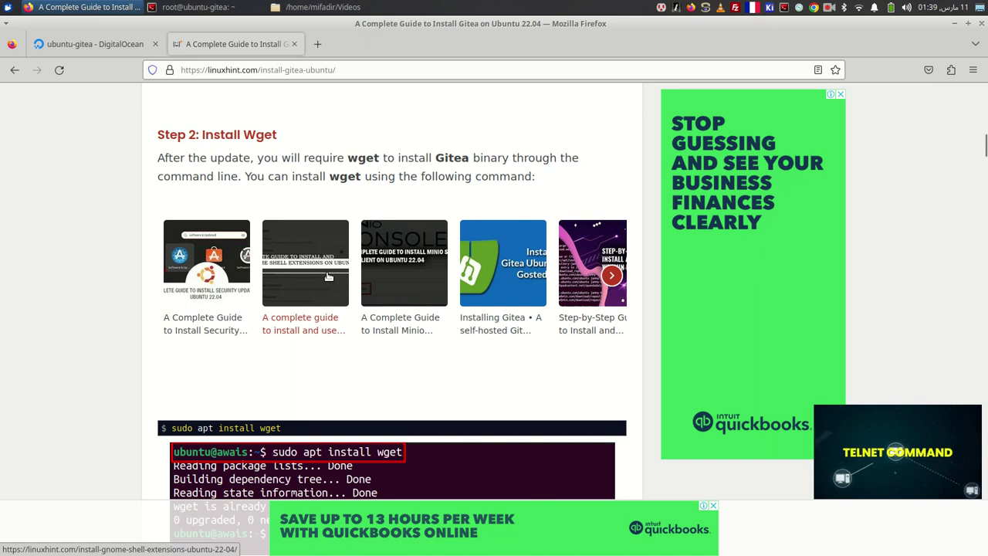
{"action": "scroll", "coordinate": [238, 362], "scroll_direction": "down", "scroll_amount": 4}
{"action": "scroll", "coordinate": [237, 362], "scroll_direction": "down", "scroll_amount": 5}
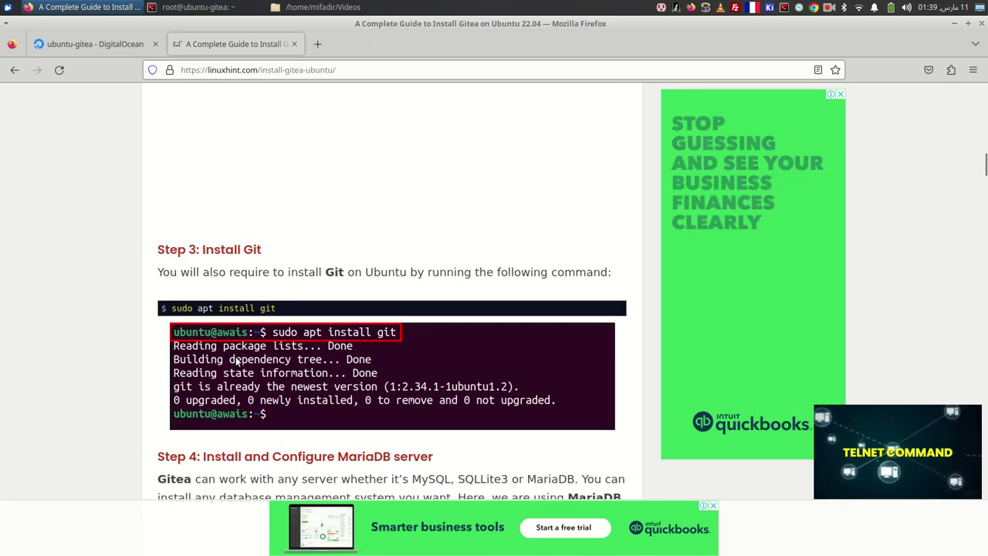
{"action": "scroll", "coordinate": [237, 362], "scroll_direction": "down", "scroll_amount": 8}
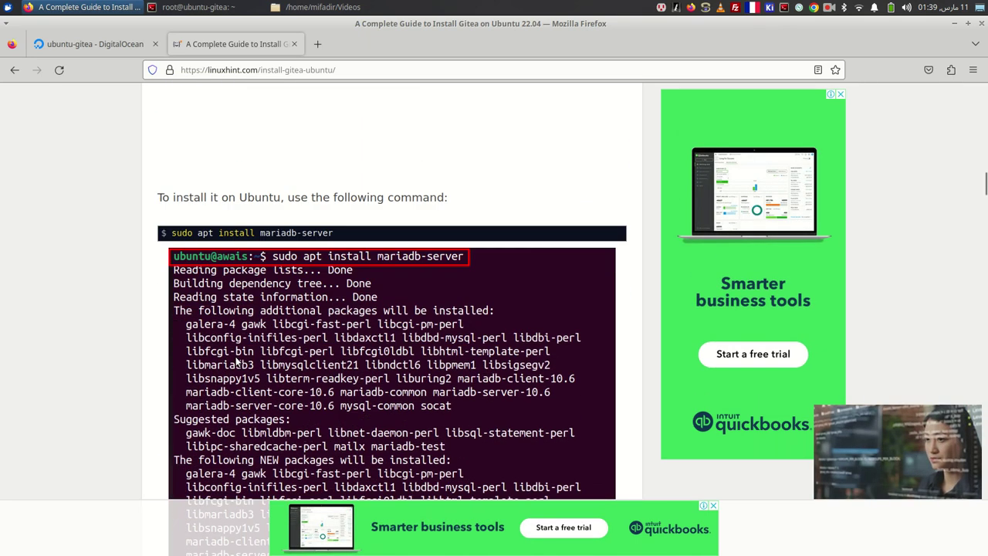
{"action": "scroll", "coordinate": [237, 363], "scroll_direction": "down", "scroll_amount": 3}
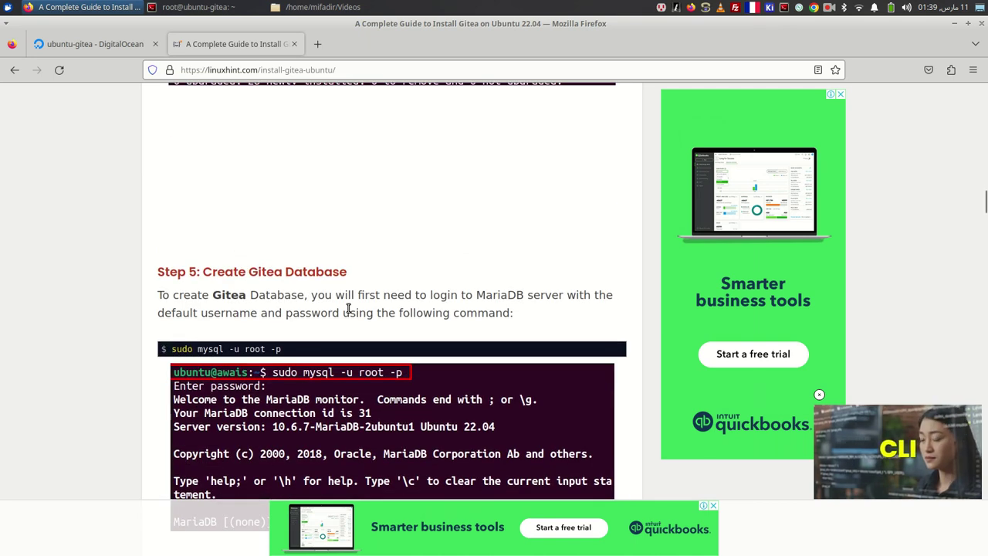
{"action": "scroll", "coordinate": [348, 308], "scroll_direction": "down", "scroll_amount": 10}
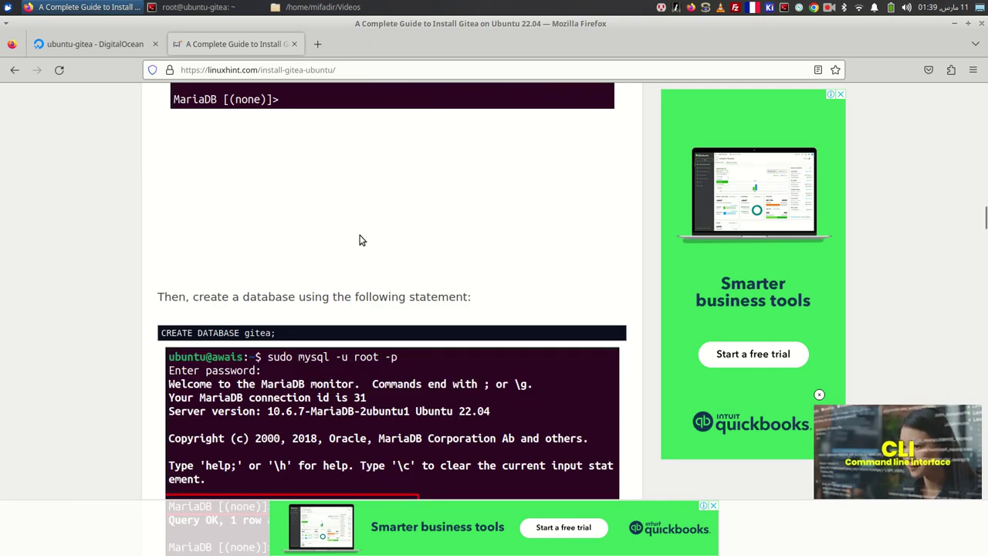
{"action": "scroll", "coordinate": [330, 262], "scroll_direction": "down", "scroll_amount": 5}
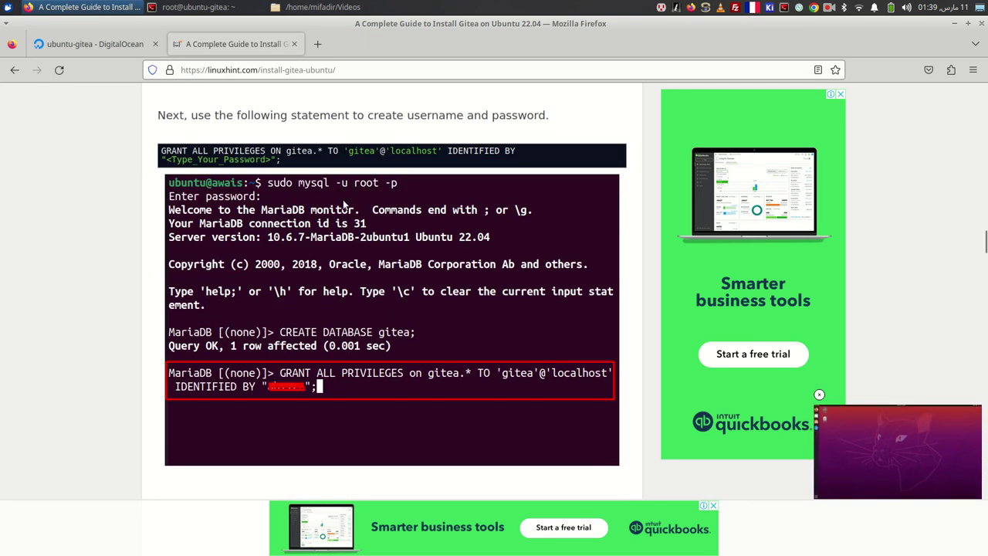
{"action": "scroll", "coordinate": [433, 340], "scroll_direction": "down", "scroll_amount": 3}
{"action": "scroll", "coordinate": [433, 340], "scroll_direction": "down", "scroll_amount": 11}
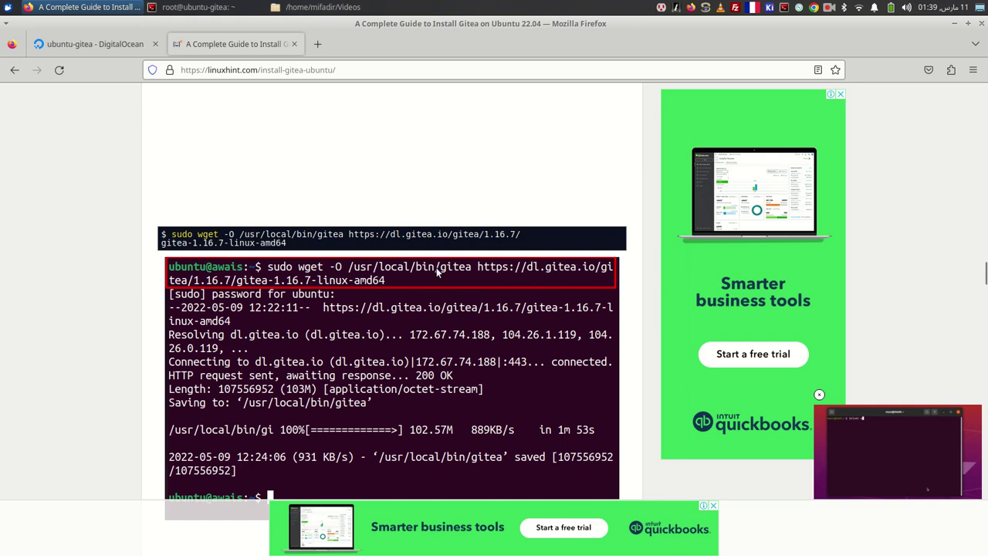
{"action": "scroll", "coordinate": [440, 397], "scroll_direction": "down", "scroll_amount": 5}
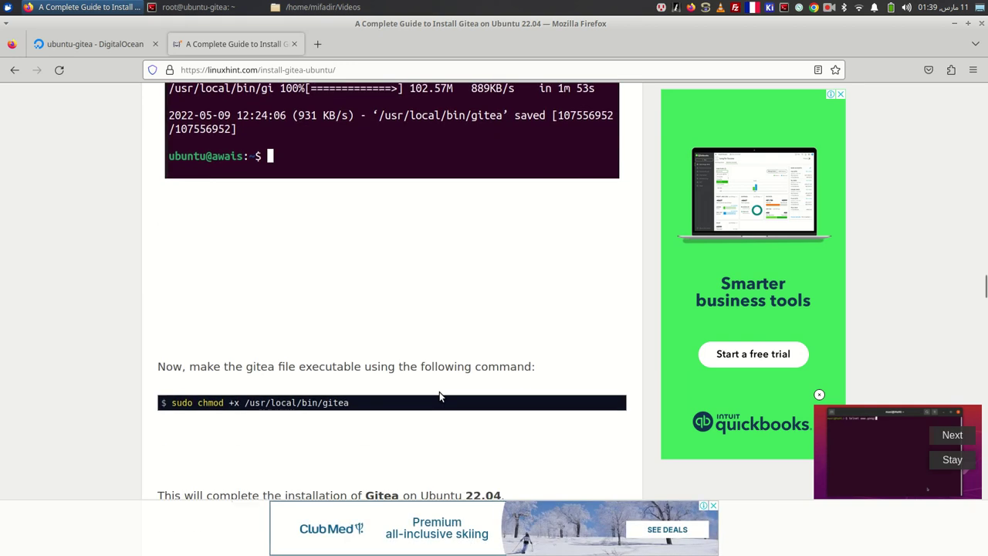
{"action": "scroll", "coordinate": [438, 397], "scroll_direction": "down", "scroll_amount": 2}
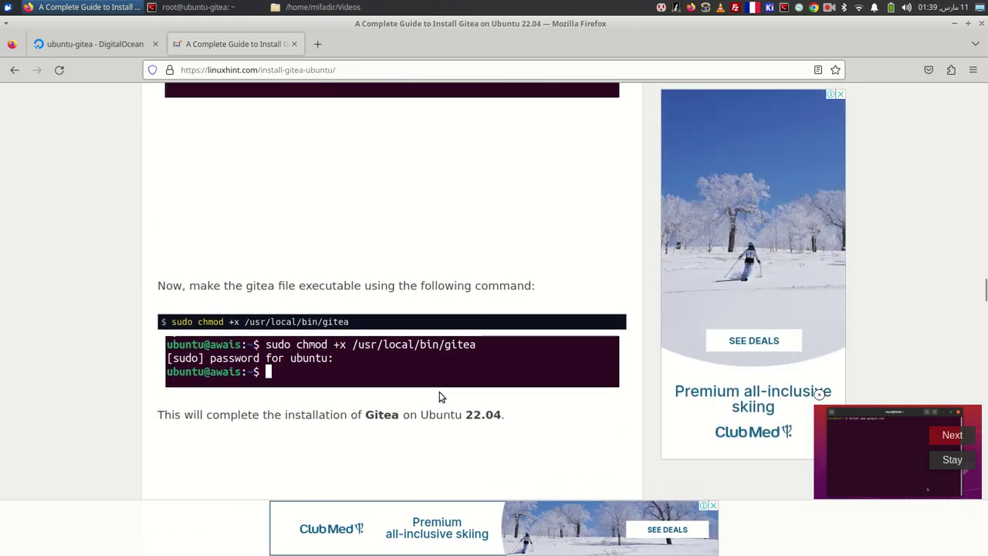
{"action": "scroll", "coordinate": [440, 394], "scroll_direction": "down", "scroll_amount": 5}
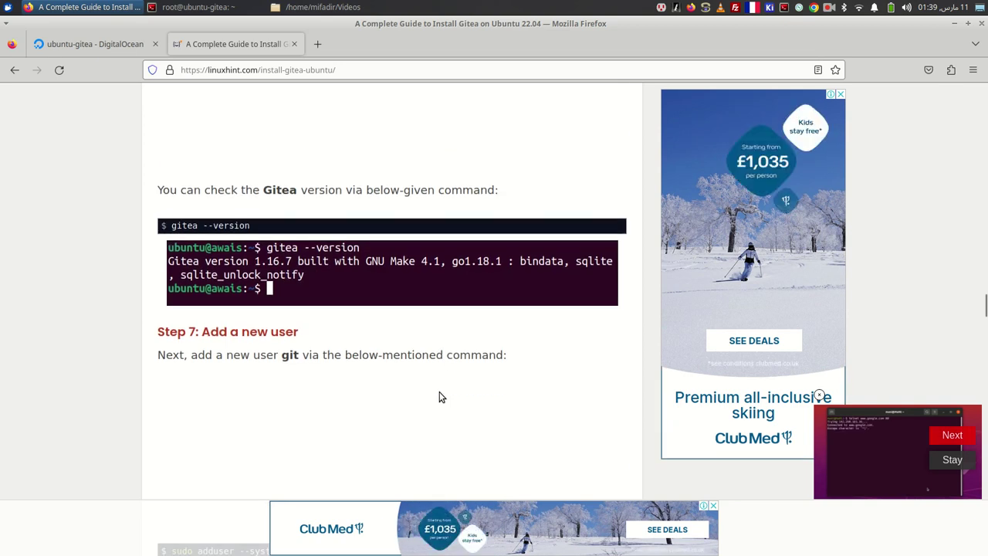
{"action": "scroll", "coordinate": [439, 395], "scroll_direction": "down", "scroll_amount": 3}
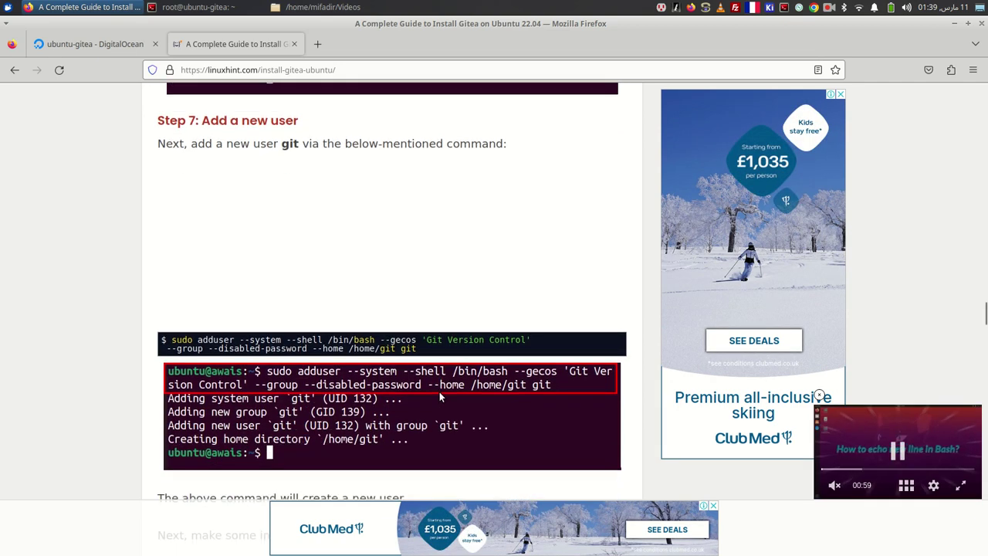
{"action": "scroll", "coordinate": [440, 392], "scroll_direction": "down", "scroll_amount": 2}
{"action": "scroll", "coordinate": [440, 394], "scroll_direction": "down", "scroll_amount": 2}
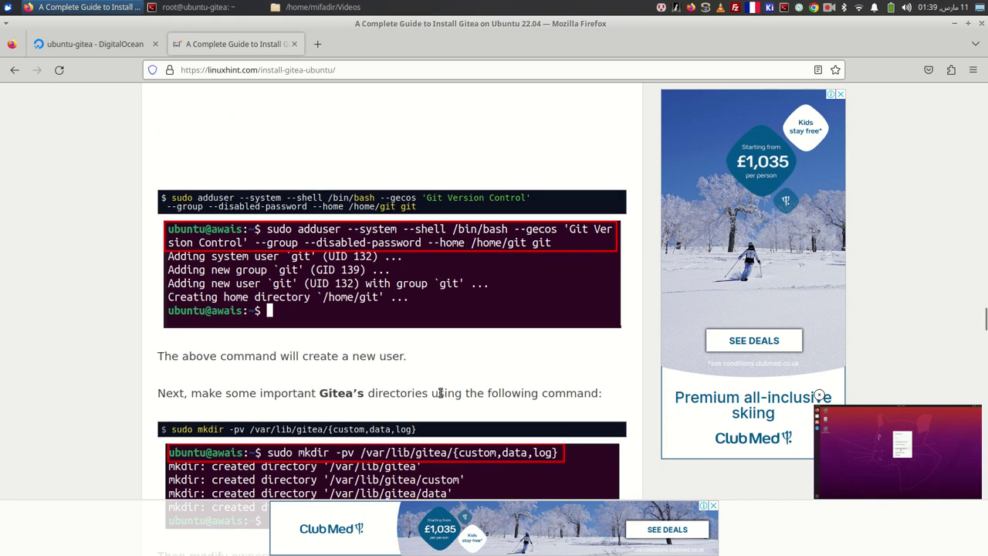
{"action": "scroll", "coordinate": [440, 394], "scroll_direction": "down", "scroll_amount": 7}
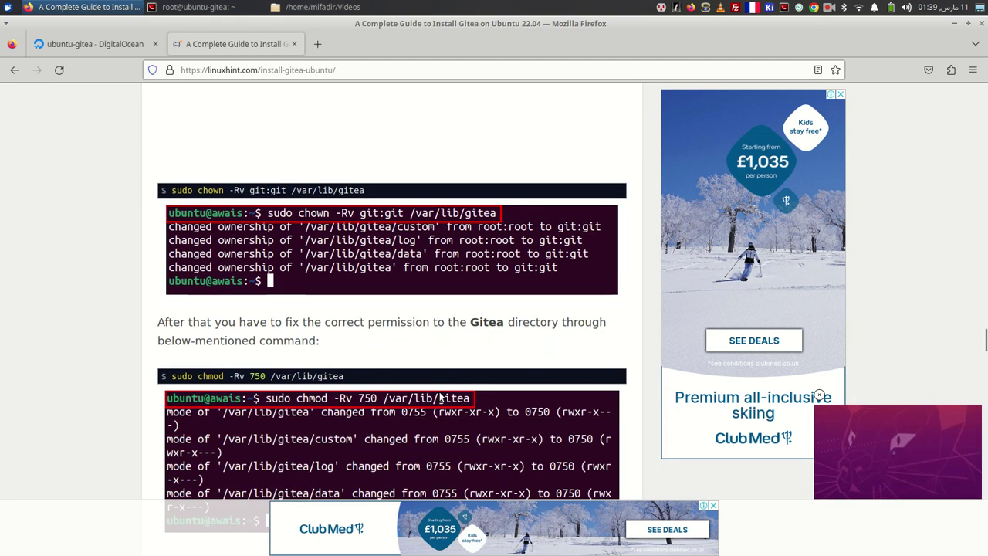
{"action": "scroll", "coordinate": [440, 396], "scroll_direction": "down", "scroll_amount": 6}
{"action": "scroll", "coordinate": [440, 396], "scroll_direction": "down", "scroll_amount": 2}
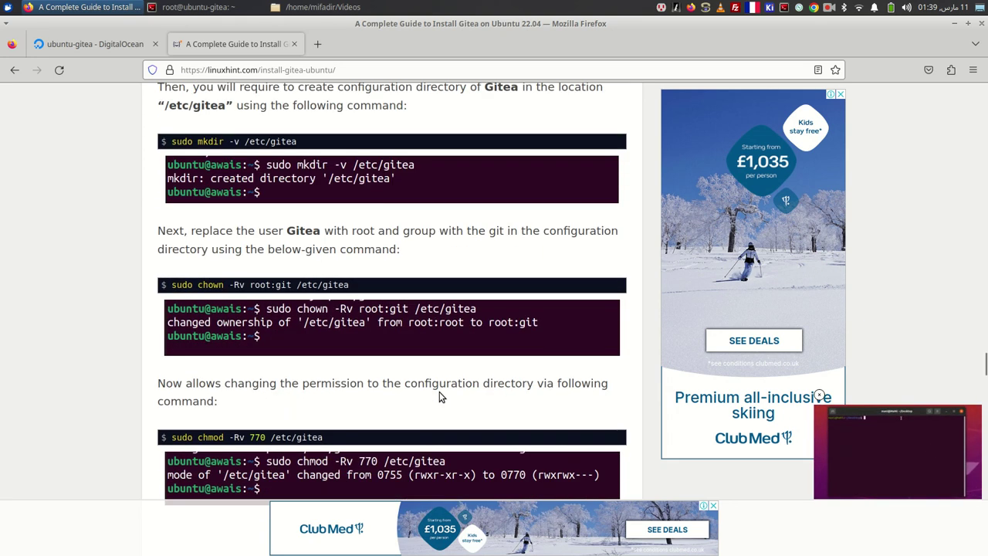
{"action": "scroll", "coordinate": [440, 396], "scroll_direction": "down", "scroll_amount": 4}
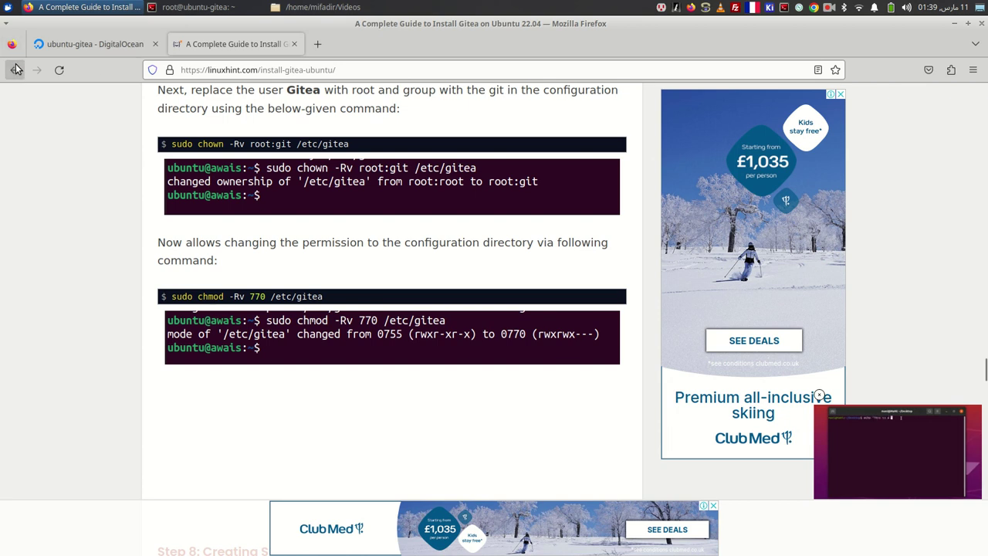
{"action": "left_click", "coordinate": [15, 70]}
Switch to the server terminal, discard the pending wget command and install Gitea with snap install gitea.
{"action": "key", "text": "alt+Tab"}
{"action": "key", "text": "ctrl+c"}
{"action": "type", "text": "snap install gitea"}
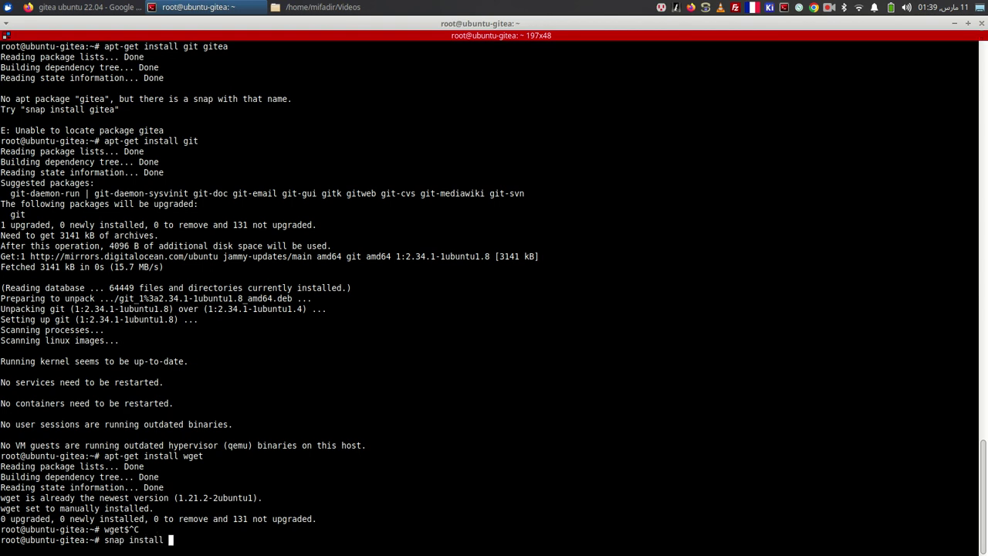
{"action": "key", "text": "Return"}
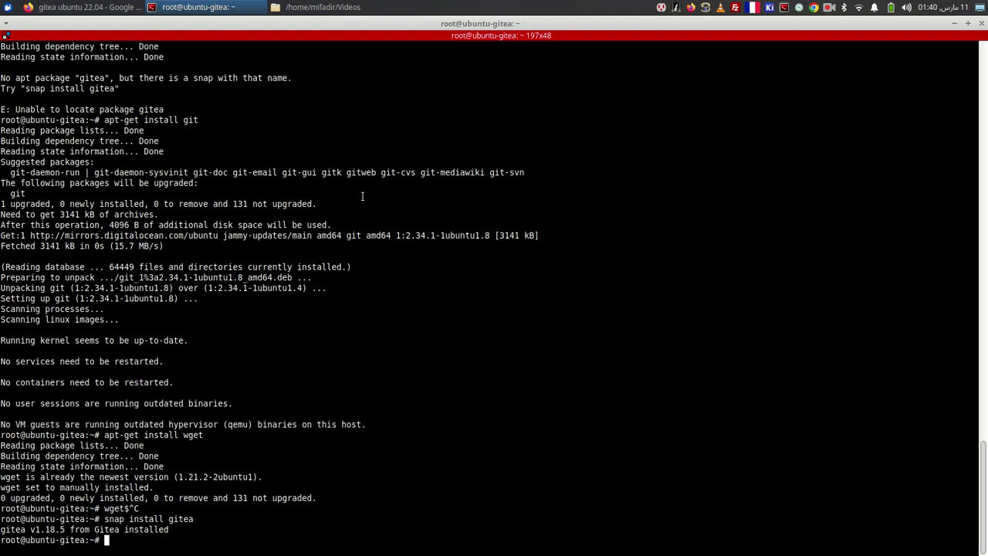
List the available commands that start with gitea through shell completion, and abandon the command line.
{"action": "type", "text": "gite"}
{"action": "type", "text": "a"}
{"action": "key", "text": "Tab"}
{"action": "key", "text": "Tab"}
{"action": "key", "text": "ctrl+c"}
Install lsof and htop with apt-get and start htop to examine the server's processes and memory use.
{"action": "type", "text": "aptg-get inst"}
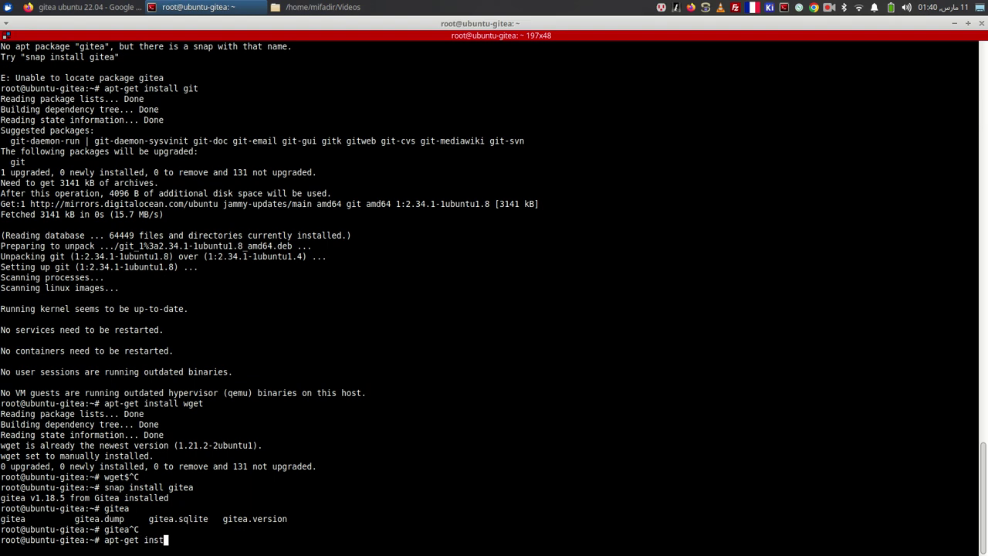
{"action": "type", "text": "all lsof htop"}
{"action": "key", "text": "Return"}
{"action": "type", "text": "htop"}
{"action": "key", "text": "Return"}
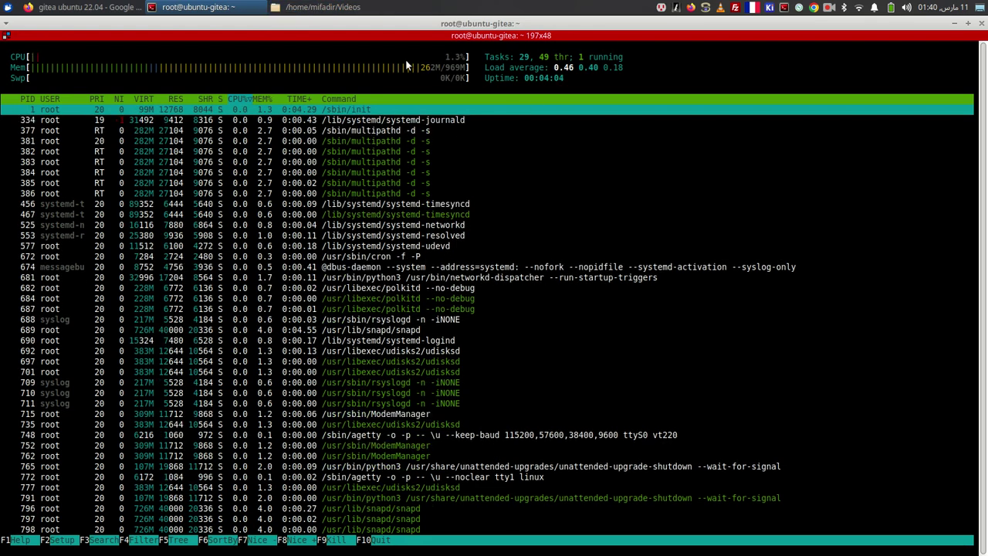
Quit htop and print the server's processor details from /proc/cpuinfo.
{"action": "type", "text": "qcat /etc/t"}
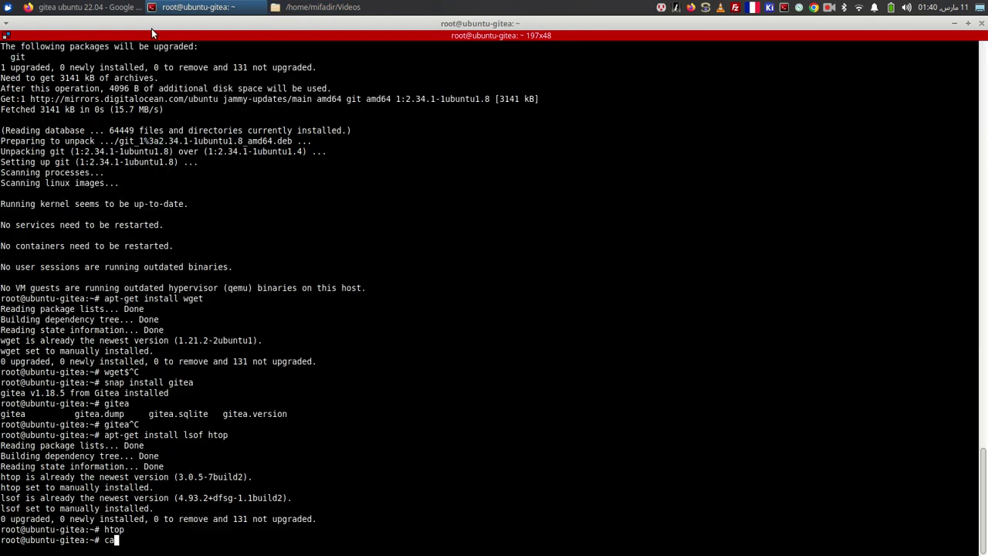
{"action": "key", "text": "BackSpace"}
{"action": "key", "text": "BackSpace"}
{"action": "key", "text": "BackSpace"}
{"action": "key", "text": "BackSpace"}
{"action": "type", "text": "proc/cpuinfo"}
{"action": "key", "text": "Return"}
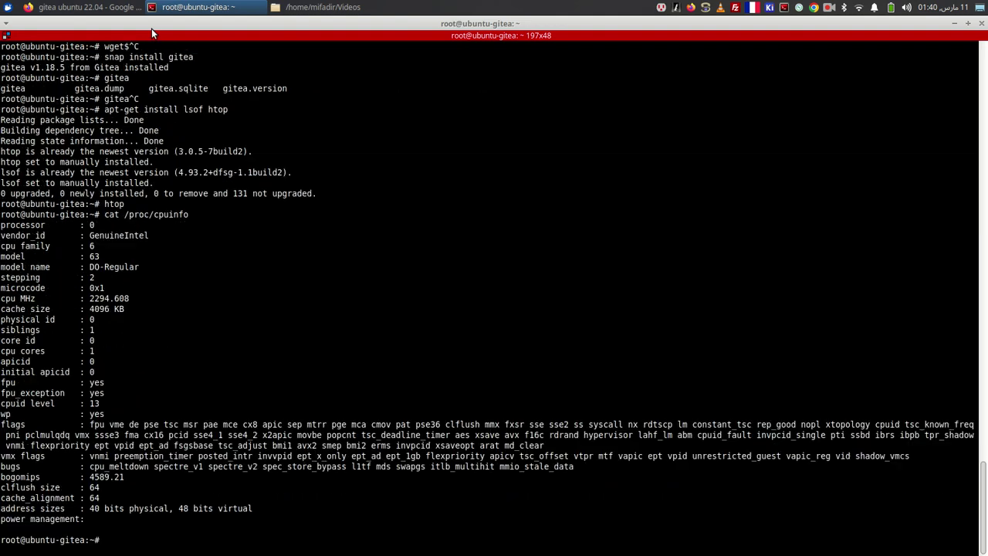
Examine the vendor, model name and CPU flags in the processor listing.
{"action": "double_click", "coordinate": [124, 235]}
{"action": "double_click", "coordinate": [120, 267]}
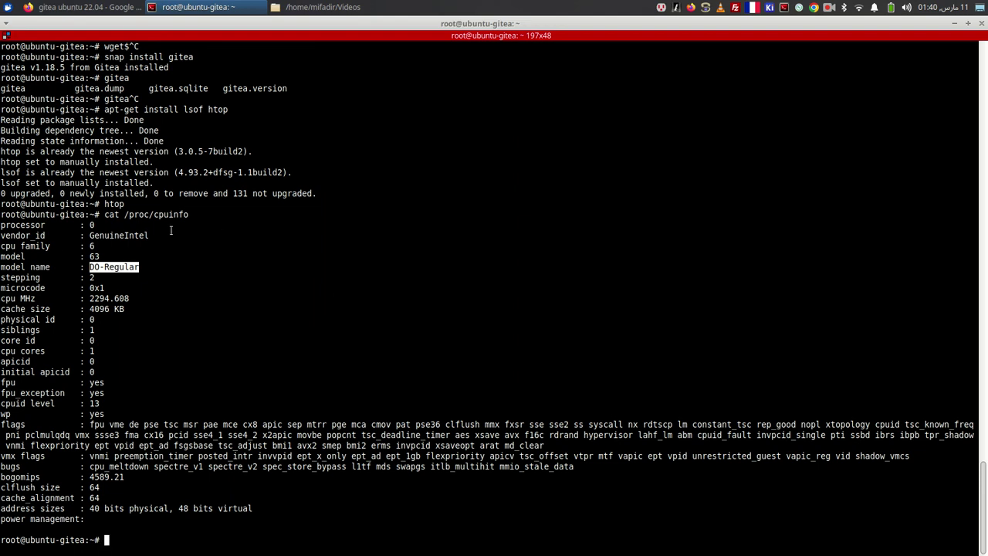
{"action": "double_click", "coordinate": [122, 235]}
{"action": "double_click", "coordinate": [114, 266]}
{"action": "triple_click", "coordinate": [92, 423]}
{"action": "left_click", "coordinate": [348, 468]}
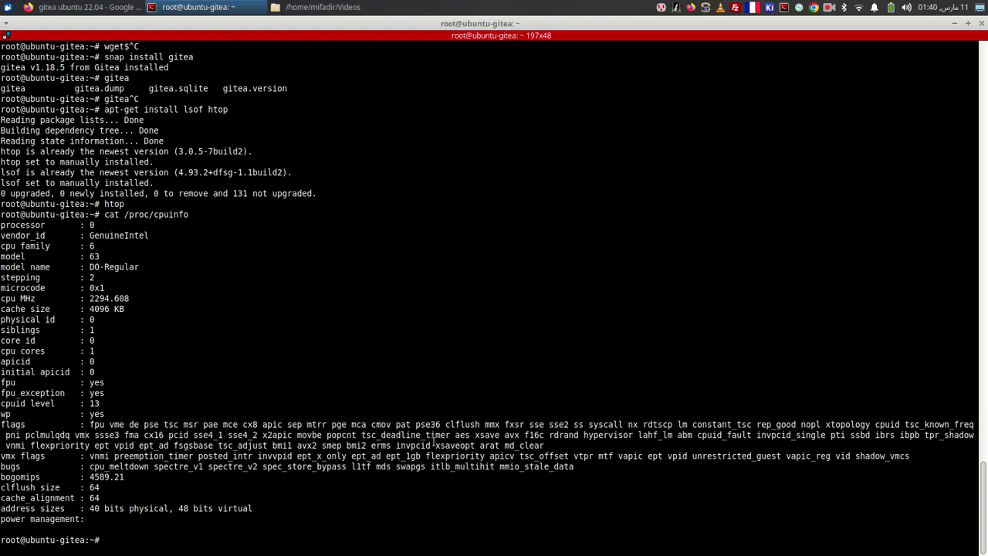
List the server's open network connections with lsof -i and check which port gitea listens on.
{"action": "type", "text": "lsof -i"}
{"action": "key", "text": "Return"}
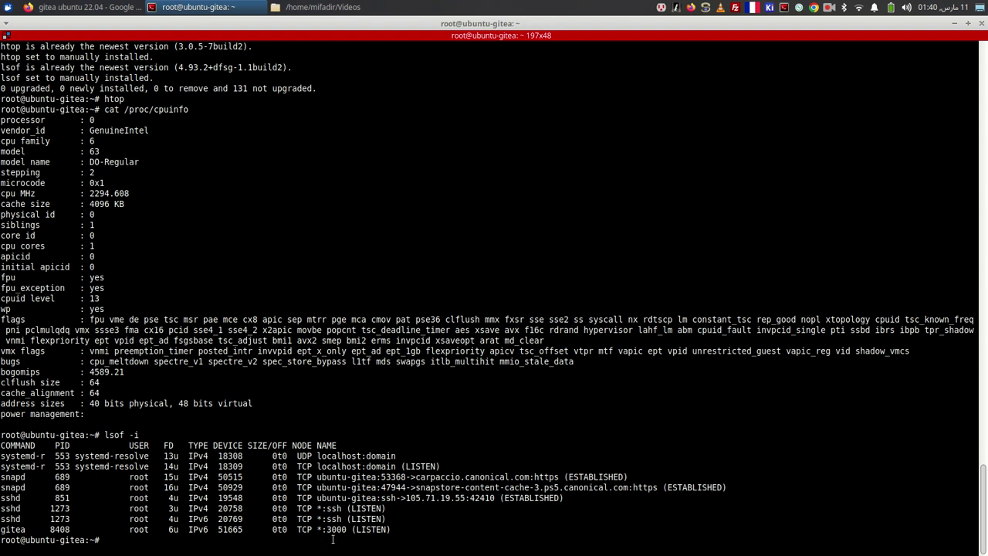
{"action": "left_click_drag", "start_coordinate": [347, 525], "coordinate": [328, 533]}
Switch to Firefox, copy the Droplet's IPv4 address and open 139.59.159.88:3000 in a new tab.
{"action": "left_click", "coordinate": [44, 6]}
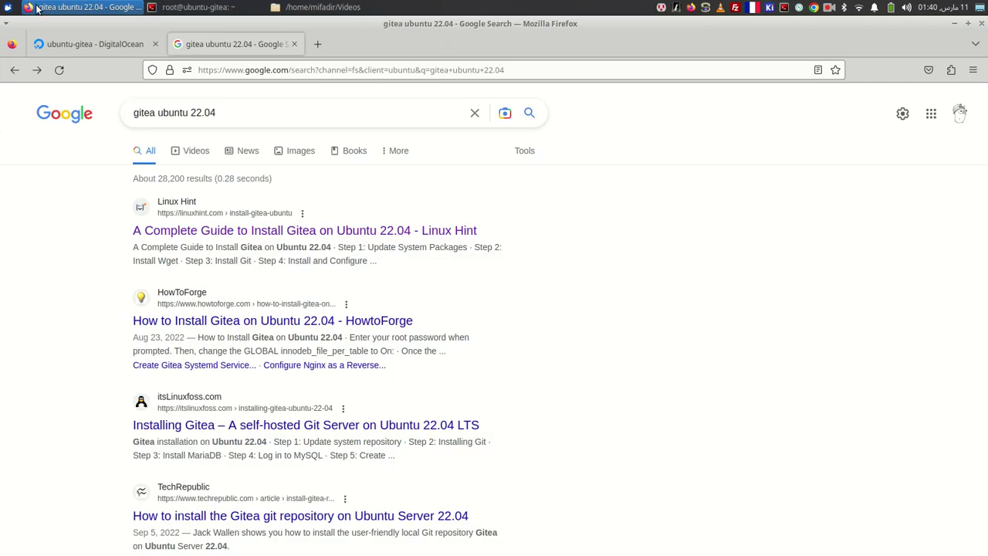
{"action": "left_click", "coordinate": [83, 43]}
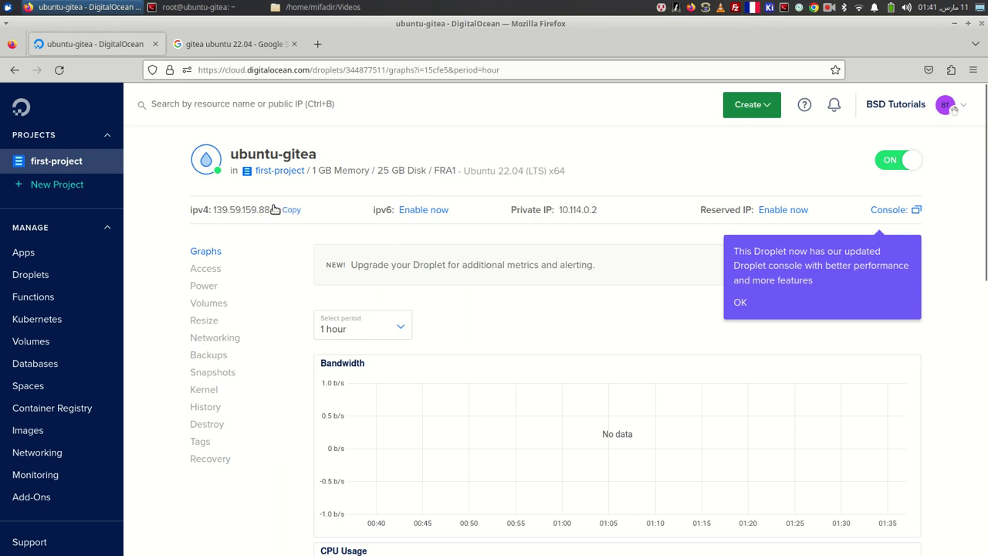
{"action": "left_click", "coordinate": [317, 44]}
{"action": "key", "text": "ctrl+v"}
{"action": "type", "text": ":3000"}
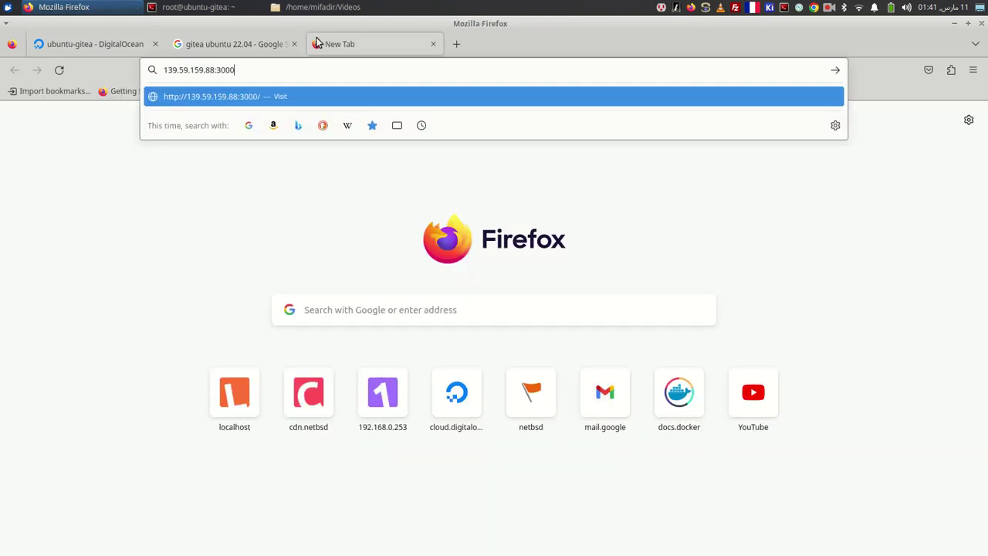
{"action": "key", "text": "Return"}
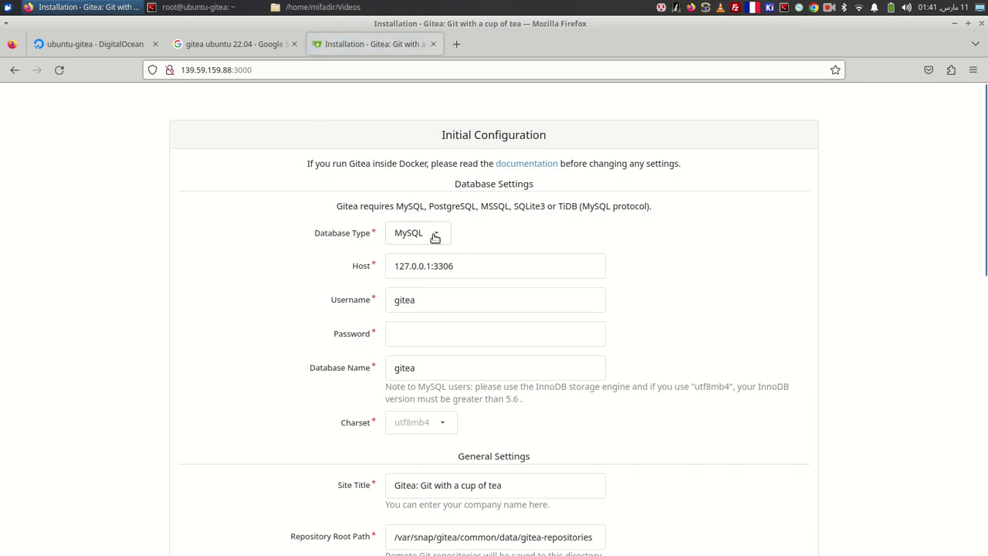
Set the Gitea database type to SQLite3 and the server domain to 139.59.159.88.
{"action": "left_click", "coordinate": [425, 234]}
{"action": "left_click", "coordinate": [410, 323]}
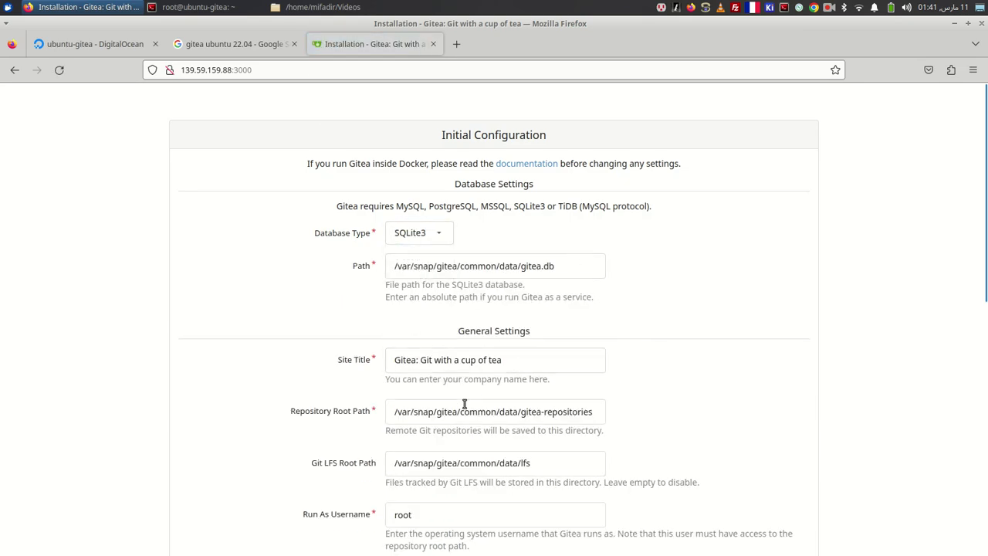
{"action": "scroll", "coordinate": [463, 400], "scroll_direction": "down", "scroll_amount": 3}
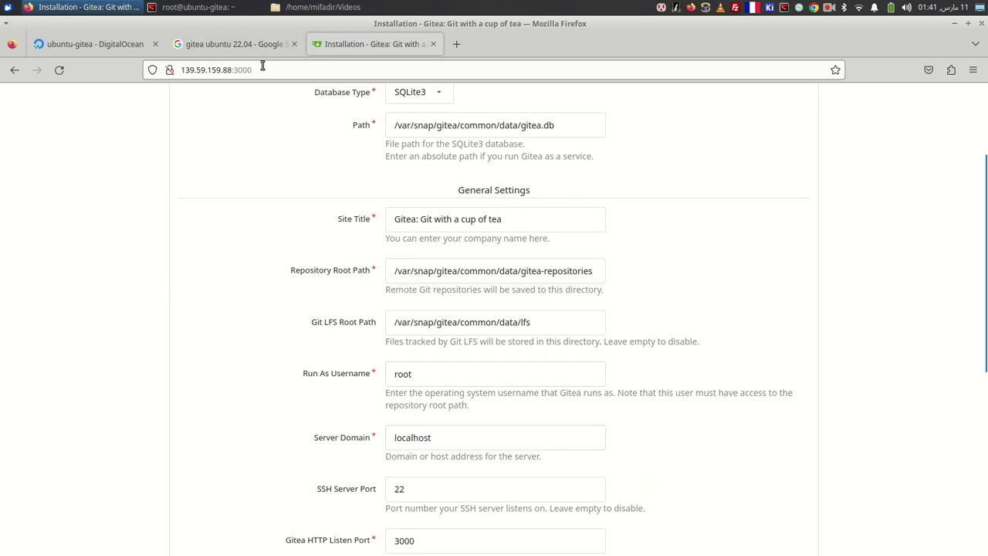
{"action": "left_click_drag", "start_coordinate": [231, 70], "coordinate": [6, 49]}
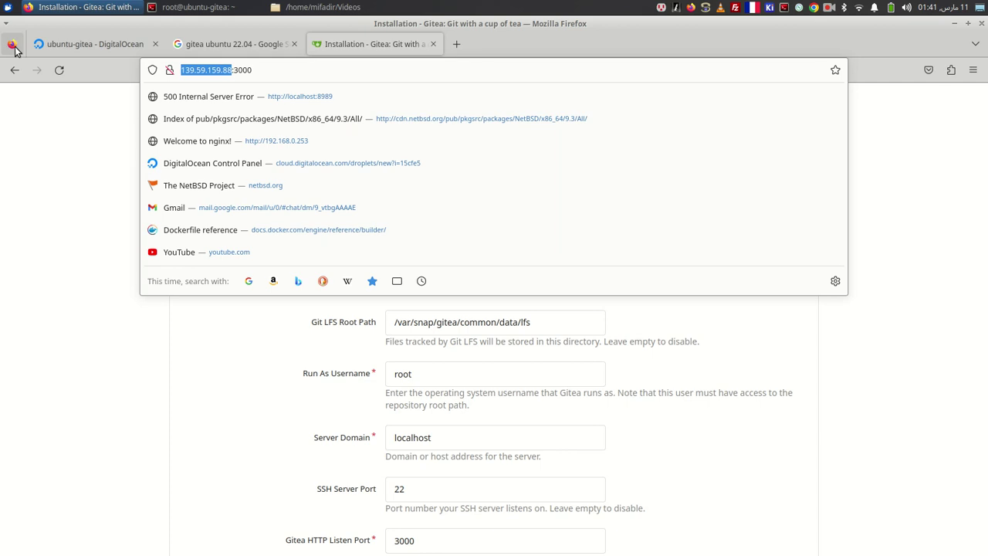
{"action": "left_click", "coordinate": [476, 439]}
{"action": "left_click_drag", "start_coordinate": [474, 429], "coordinate": [308, 417]}
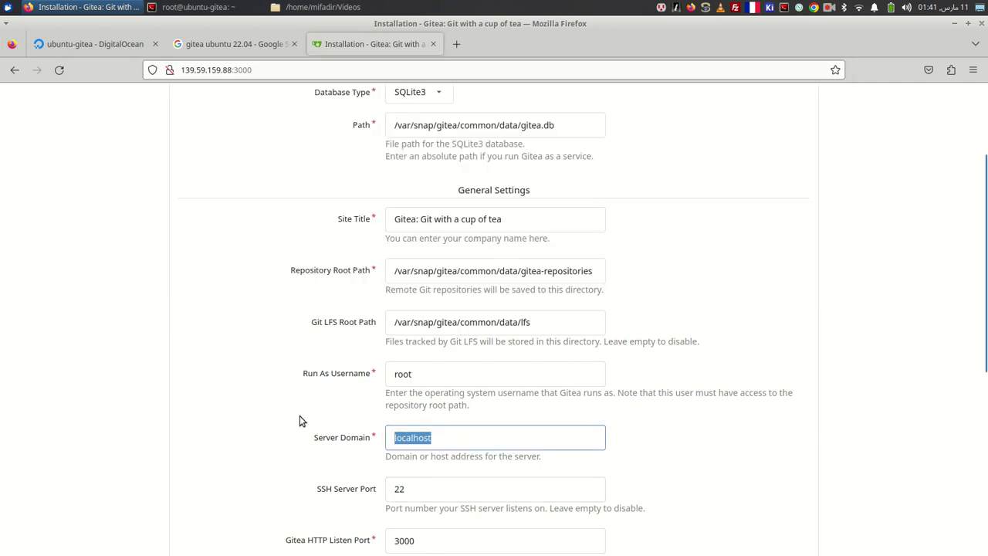
{"action": "key", "text": "ctrl+v"}
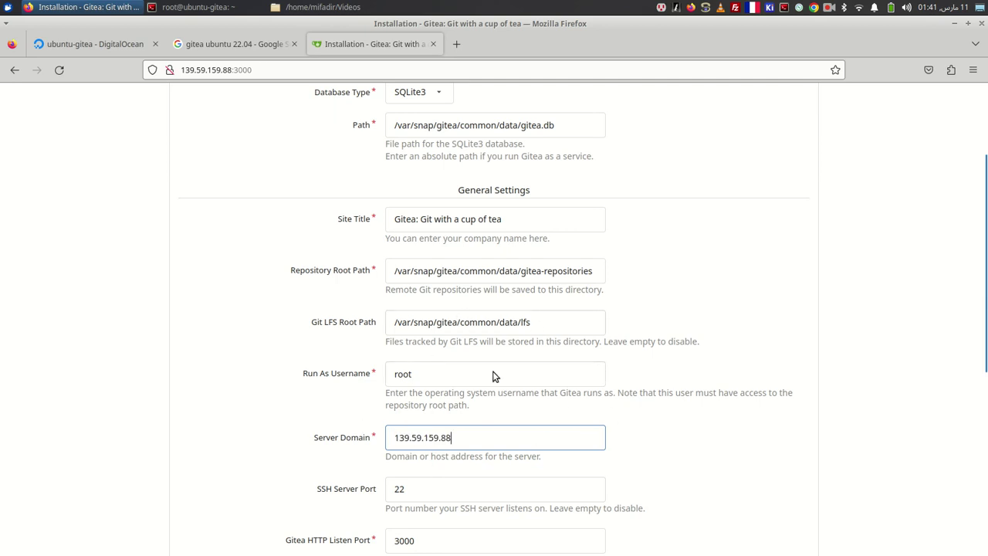
{"action": "scroll", "coordinate": [489, 392], "scroll_direction": "down", "scroll_amount": 5}
{"action": "left_click_drag", "start_coordinate": [457, 381], "coordinate": [416, 384]}
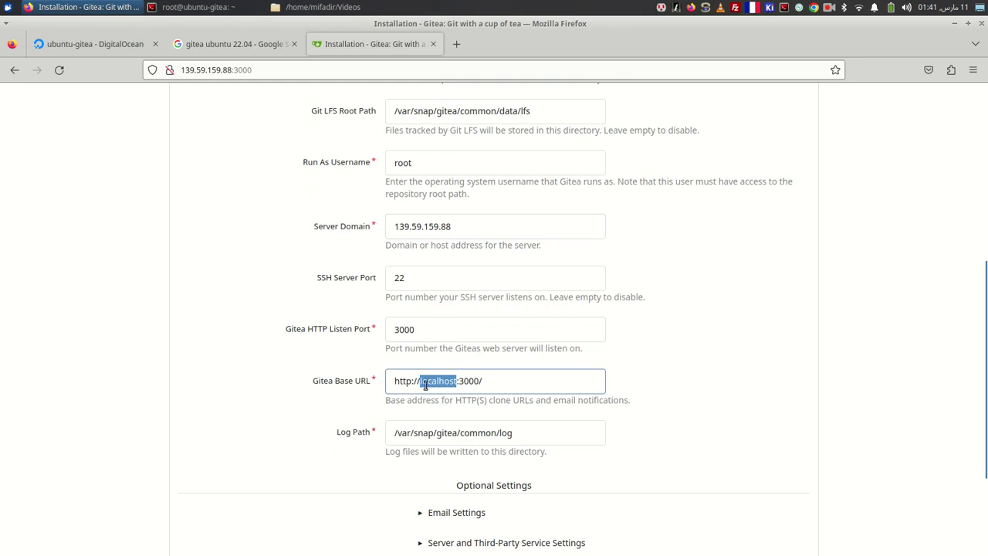
{"action": "key", "text": "ctrl+v"}
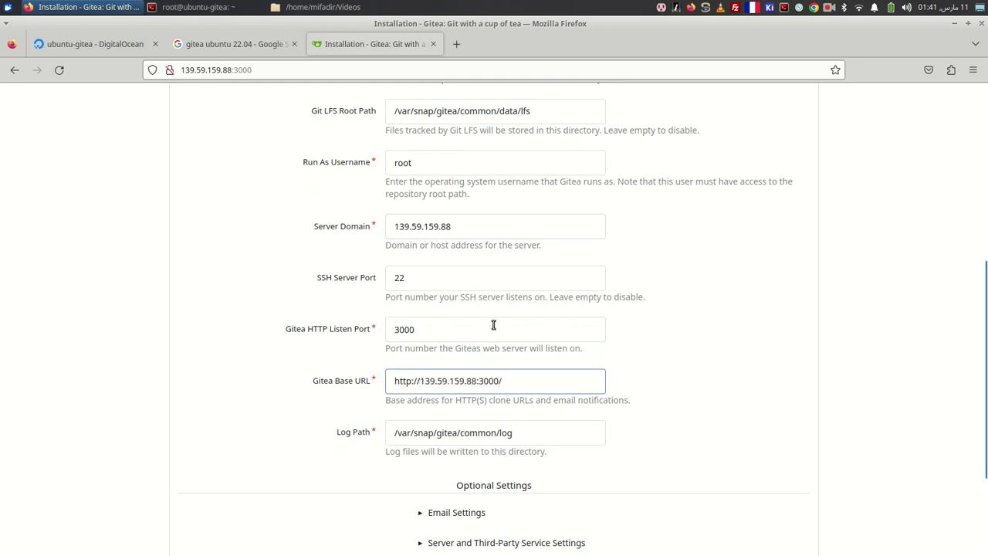
{"action": "scroll", "coordinate": [463, 394], "scroll_direction": "down", "scroll_amount": 2}
{"action": "scroll", "coordinate": [460, 398], "scroll_direction": "down", "scroll_amount": 2}
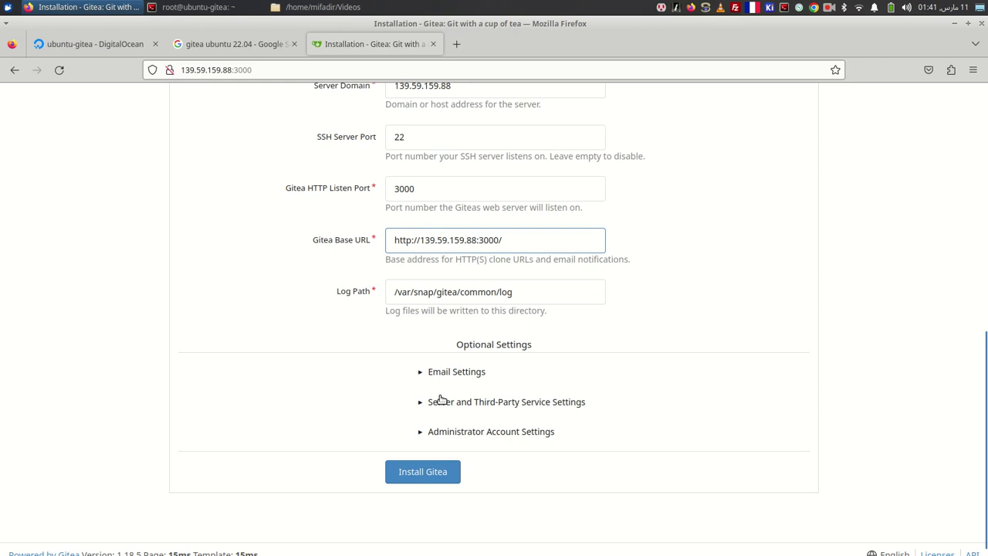
{"action": "left_click", "coordinate": [415, 472]}
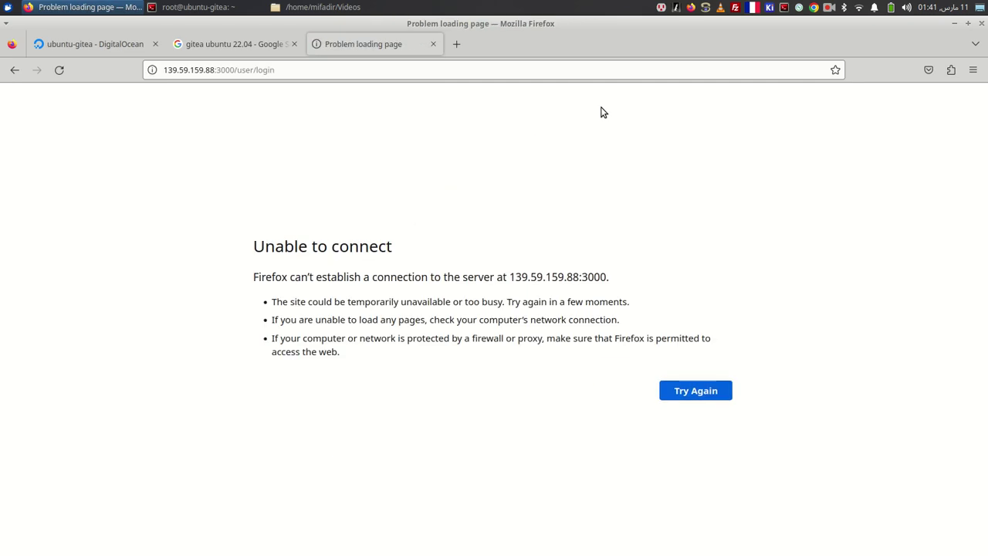
Remove the user/login path from the address and load the Gitea home page at 139.59.159.88:3000.
{"action": "left_click", "coordinate": [239, 70]}
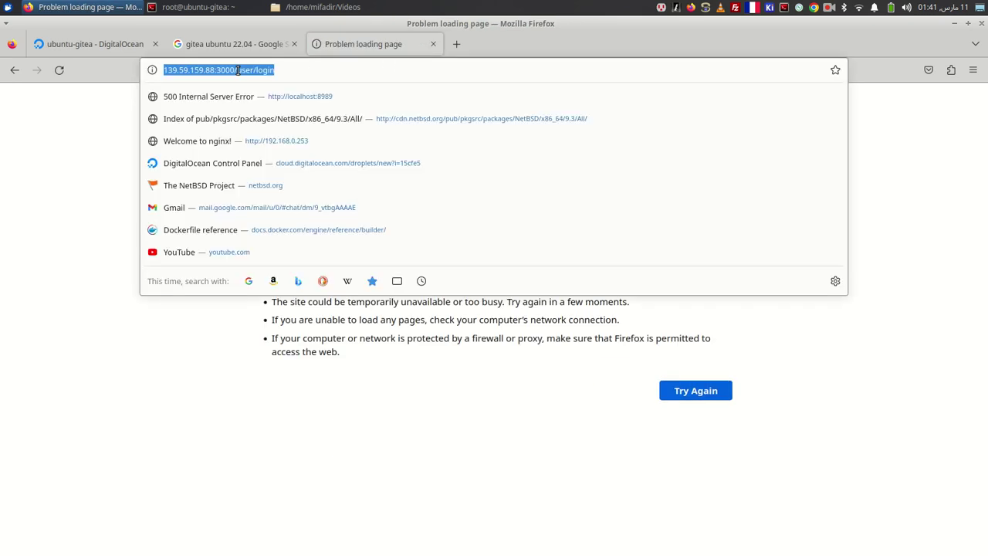
{"action": "left_click", "coordinate": [339, 70]}
{"action": "key", "text": "BackSpace"}
{"action": "key", "text": "BackSpace"}
{"action": "key", "text": "BackSpace"}
{"action": "key", "text": "BackSpace"}
{"action": "key", "text": "BackSpace"}
{"action": "key", "text": "BackSpace"}
{"action": "key", "text": "BackSpace"}
{"action": "key", "text": "BackSpace"}
{"action": "key", "text": "BackSpace"}
{"action": "key", "text": "BackSpace"}
{"action": "key", "text": "BackSpace"}
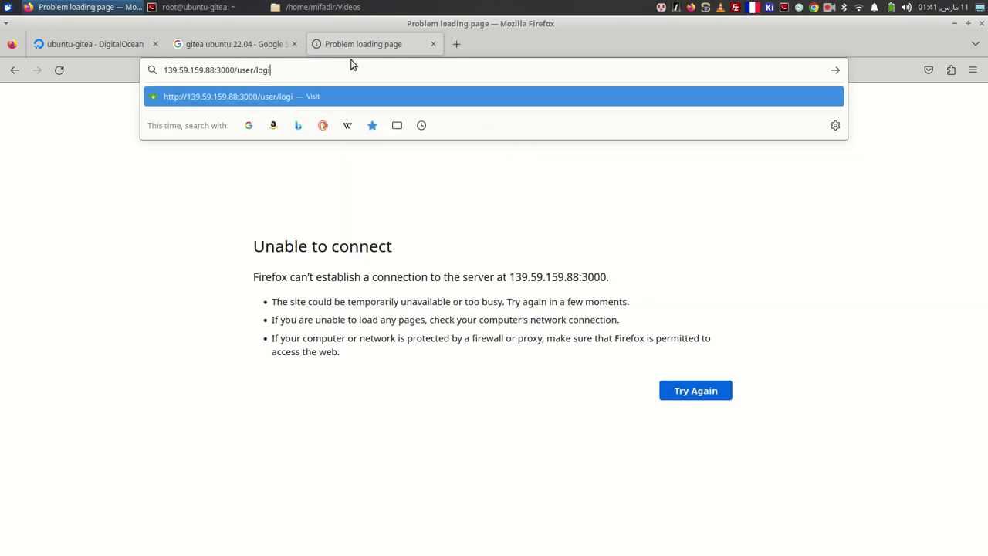
{"action": "key", "text": "Return"}
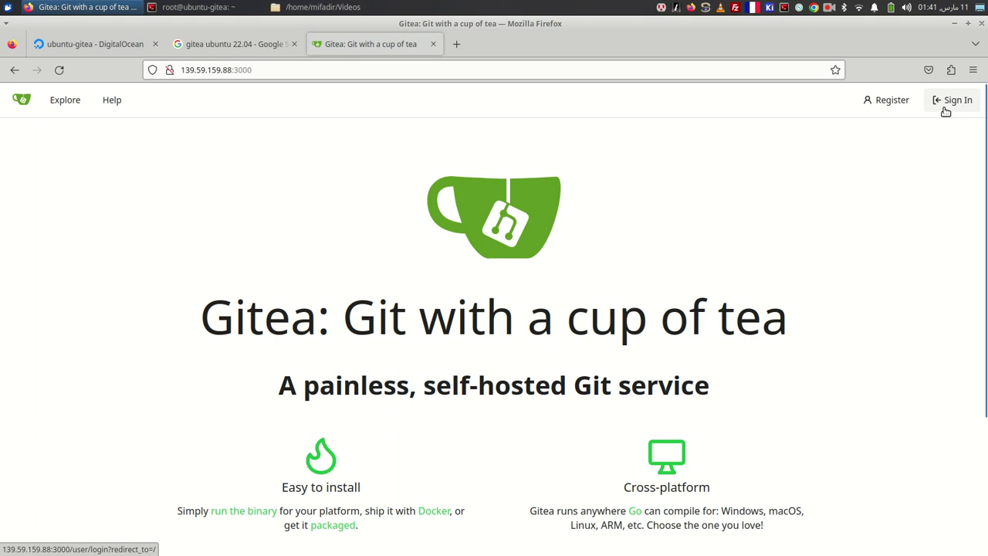
Register a Gitea account with a username, e-mail address and repeated password, and decline saving the login in the browser.
{"action": "left_click", "coordinate": [880, 100]}
{"action": "type", "text": "simo"}
{"action": "key", "text": "Tab"}
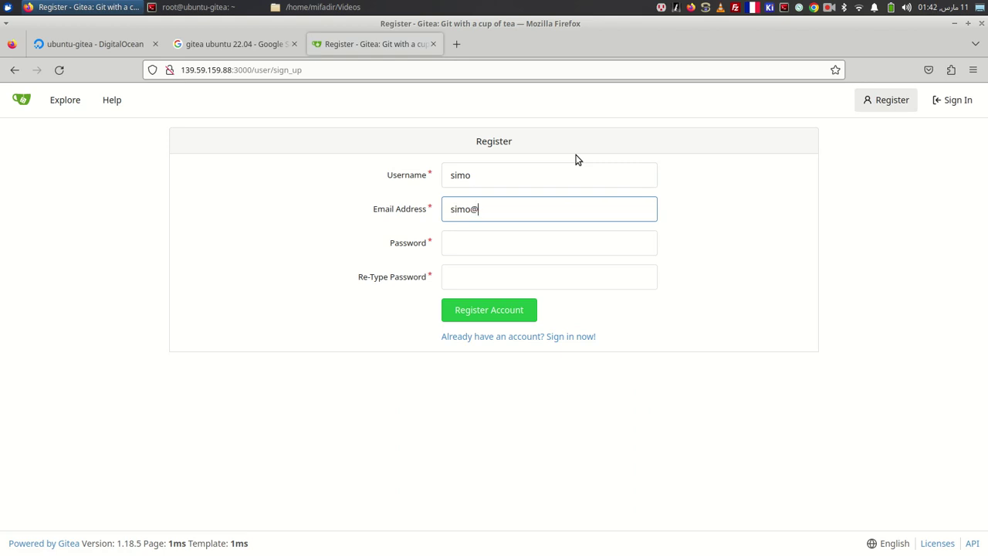
{"action": "key", "text": "Tab"}
{"action": "type", "text": "••••••••"}
{"action": "key", "text": "Tab"}
{"action": "type", "text": "••••"}
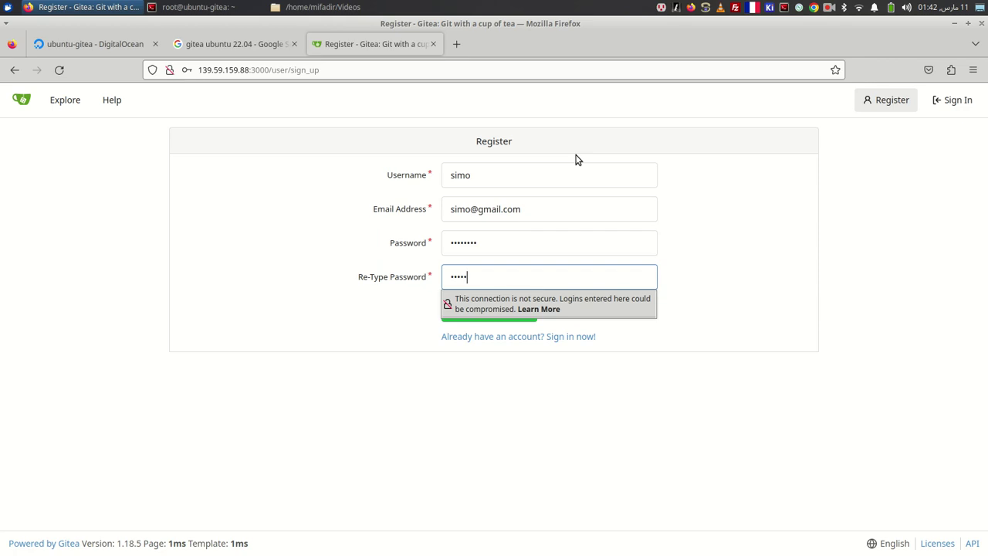
{"action": "left_click", "coordinate": [474, 310]}
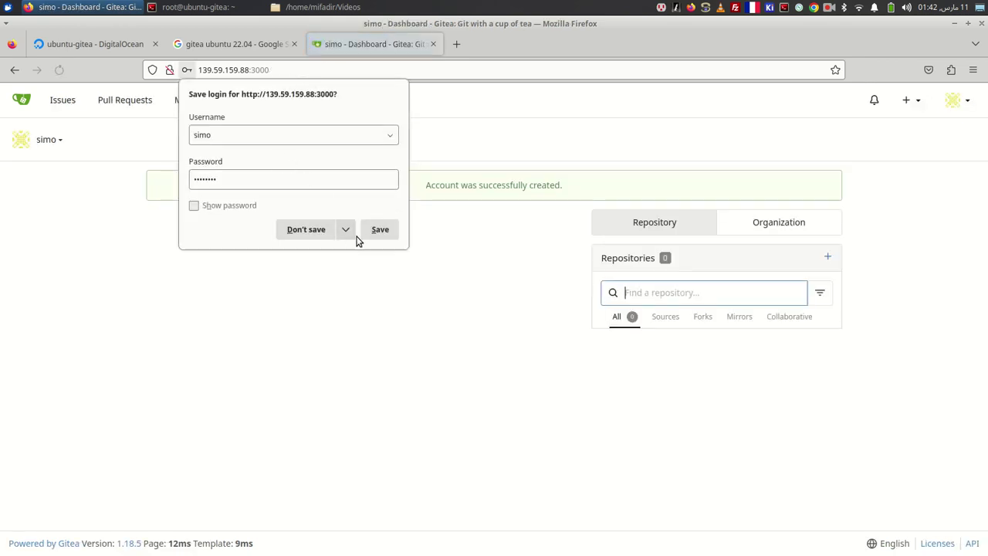
{"action": "left_click", "coordinate": [301, 231]}
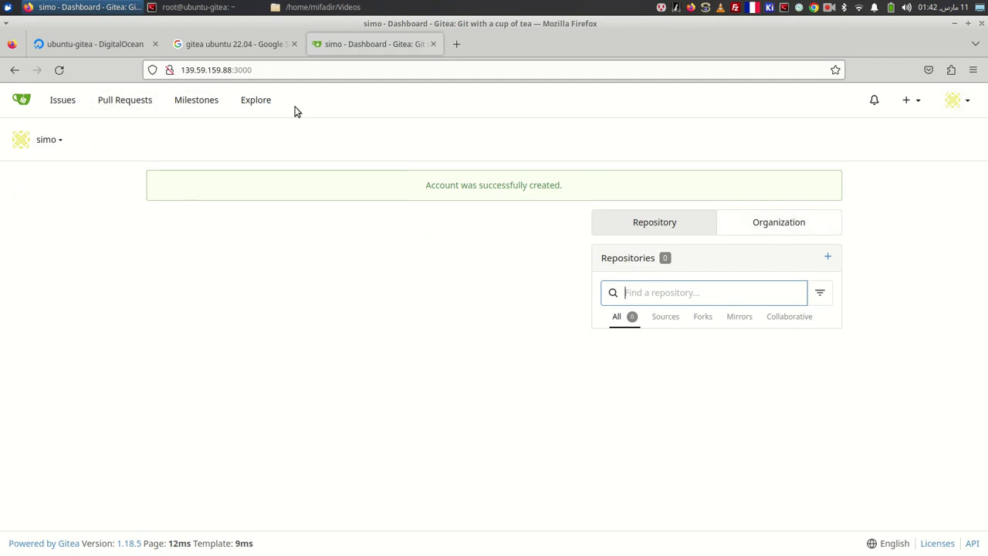
Look through the Explore page and the site administration's Dashboard, Configuration, Repositories, User Accounts and Monitoring pages.
{"action": "left_click", "coordinate": [258, 107]}
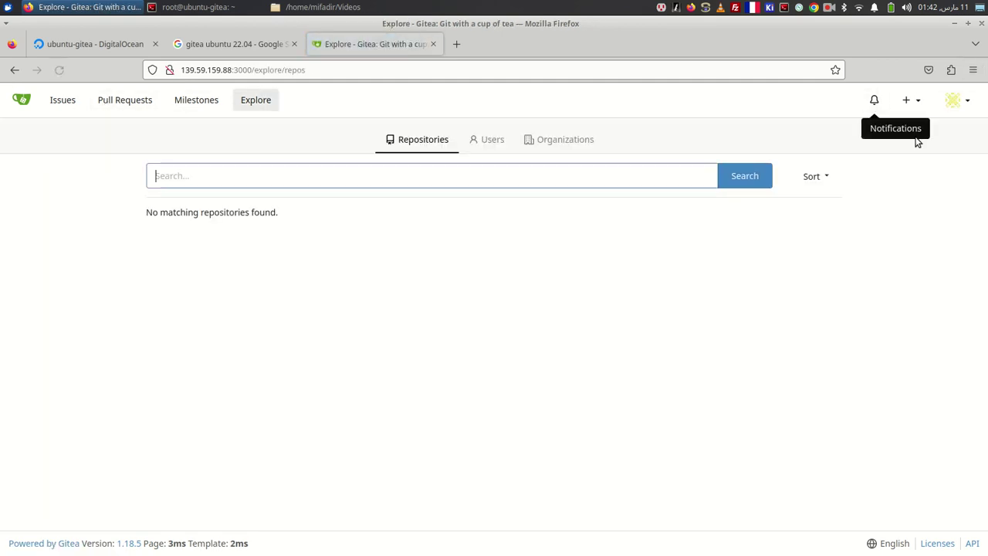
{"action": "left_click", "coordinate": [970, 111]}
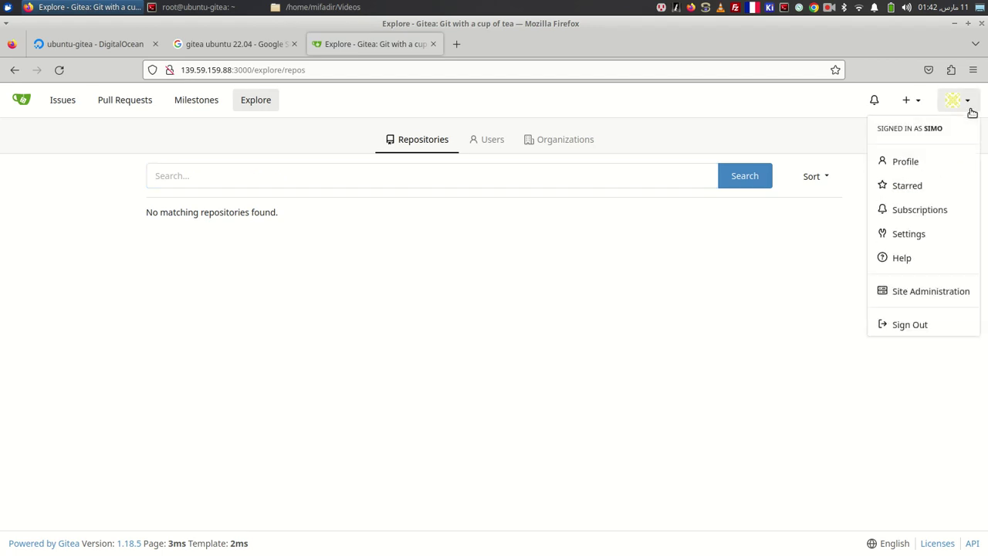
{"action": "left_click", "coordinate": [924, 292]}
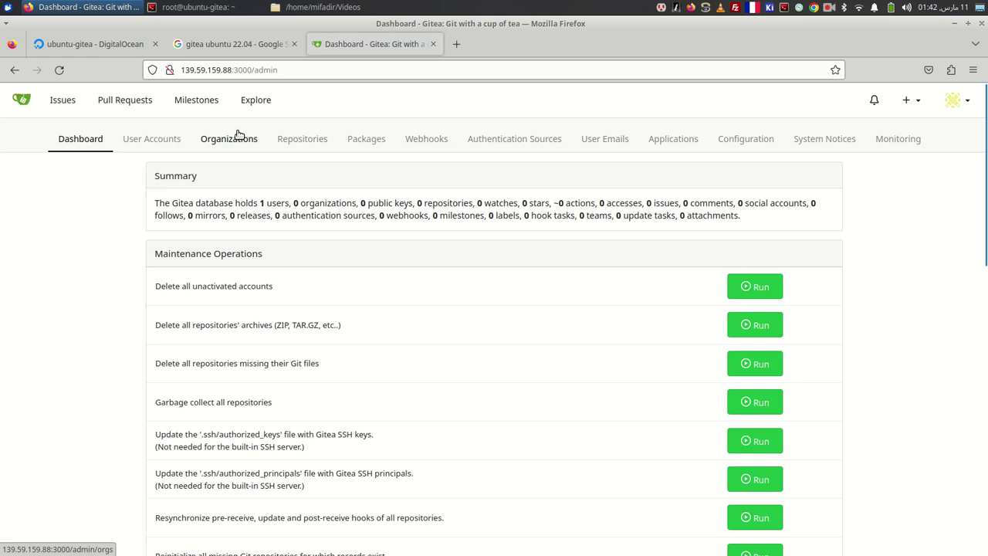
{"action": "left_click", "coordinate": [757, 143]}
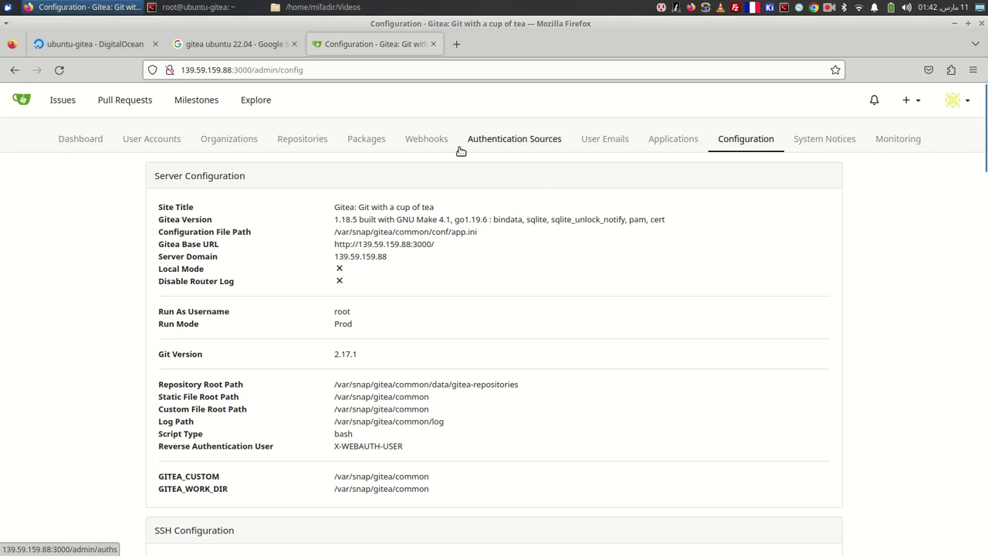
{"action": "left_click", "coordinate": [301, 144]}
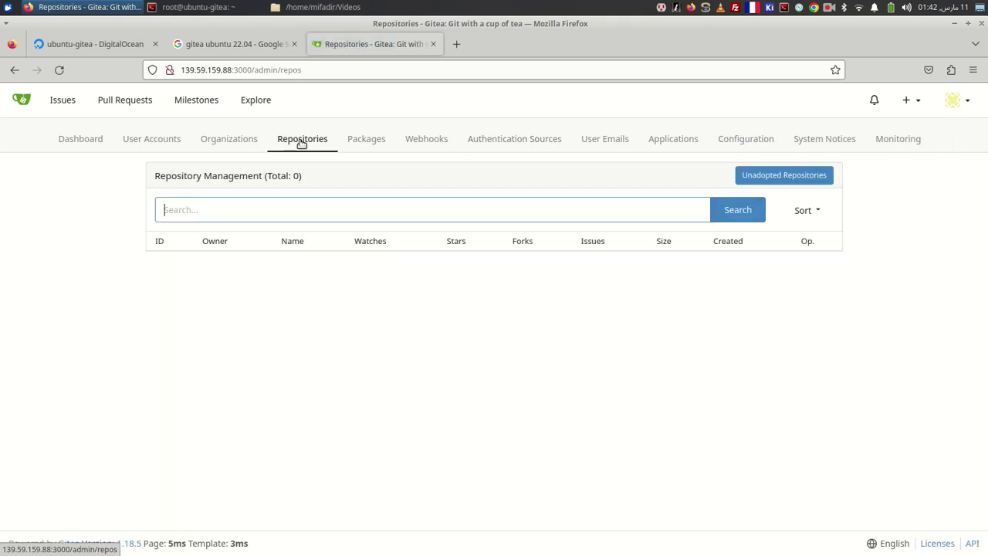
{"action": "left_click", "coordinate": [170, 139]}
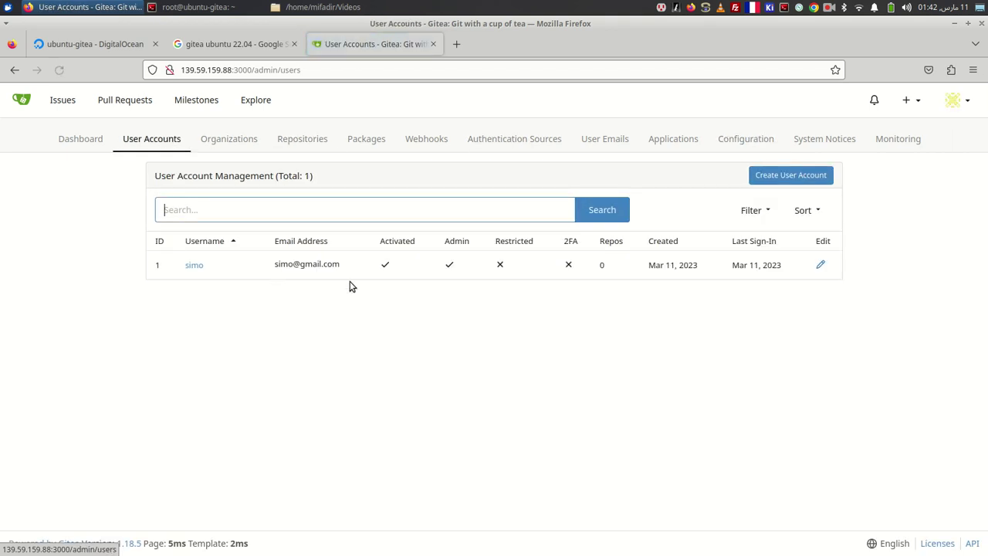
{"action": "left_click", "coordinate": [901, 141]}
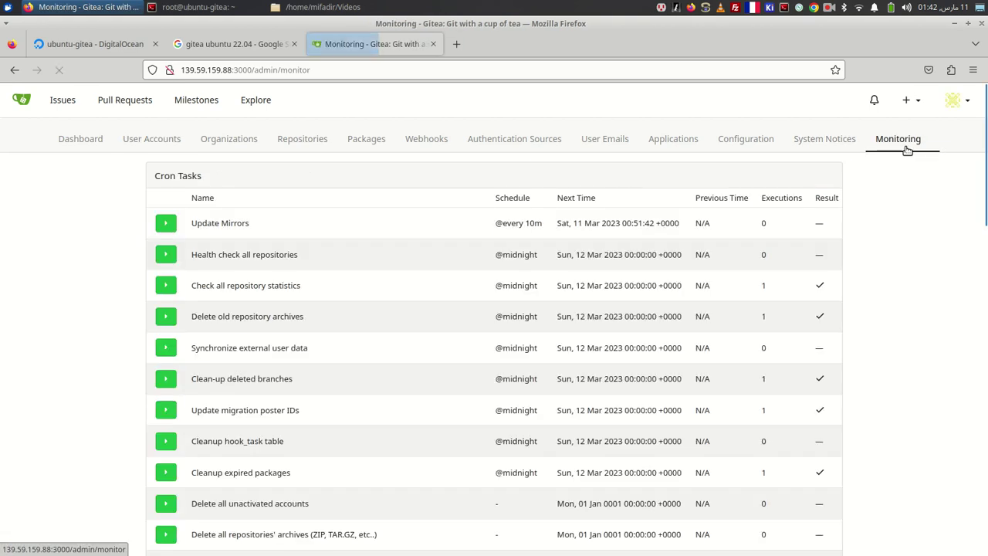
Create a private repository named devops with the description "Scripts And examples for devops".
{"action": "left_click", "coordinate": [909, 103]}
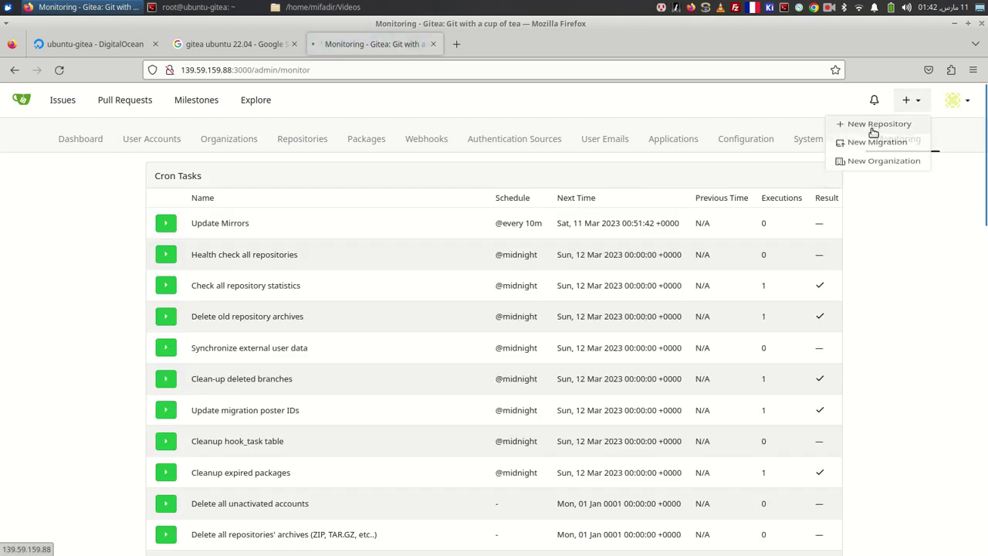
{"action": "left_click", "coordinate": [849, 128]}
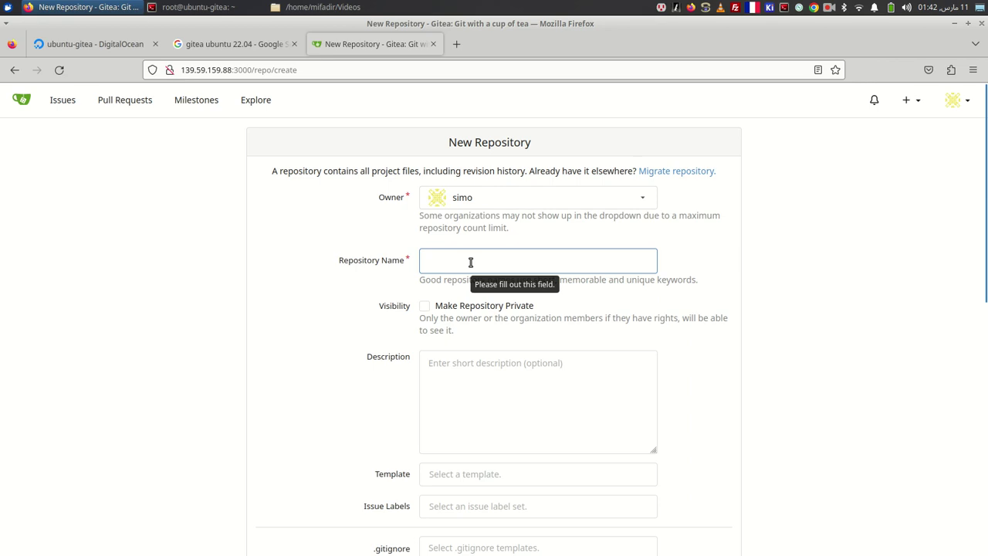
{"action": "left_click", "coordinate": [430, 315]}
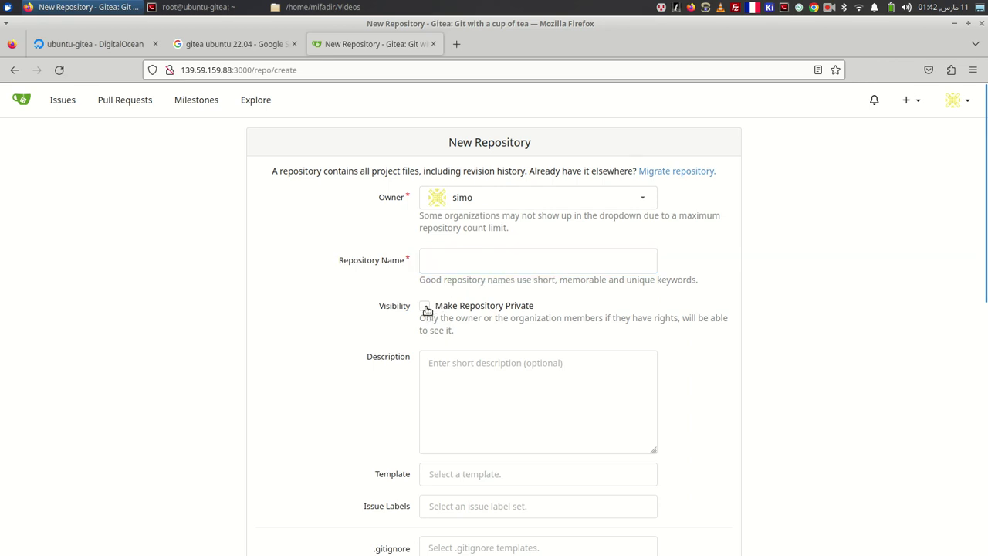
{"action": "left_click", "coordinate": [492, 265]}
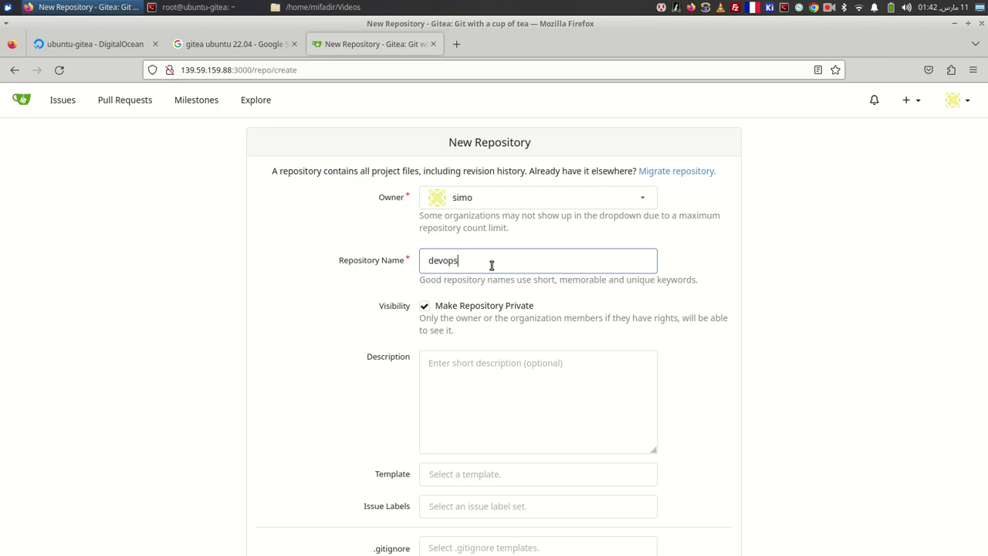
{"action": "left_click", "coordinate": [465, 377]}
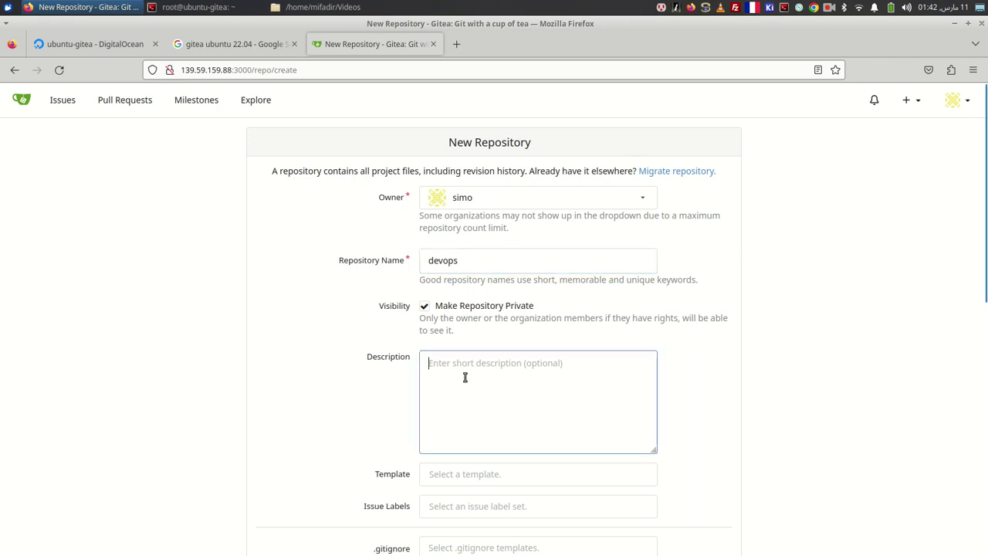
{"action": "type", "text": "Scripts And examples for devops"}
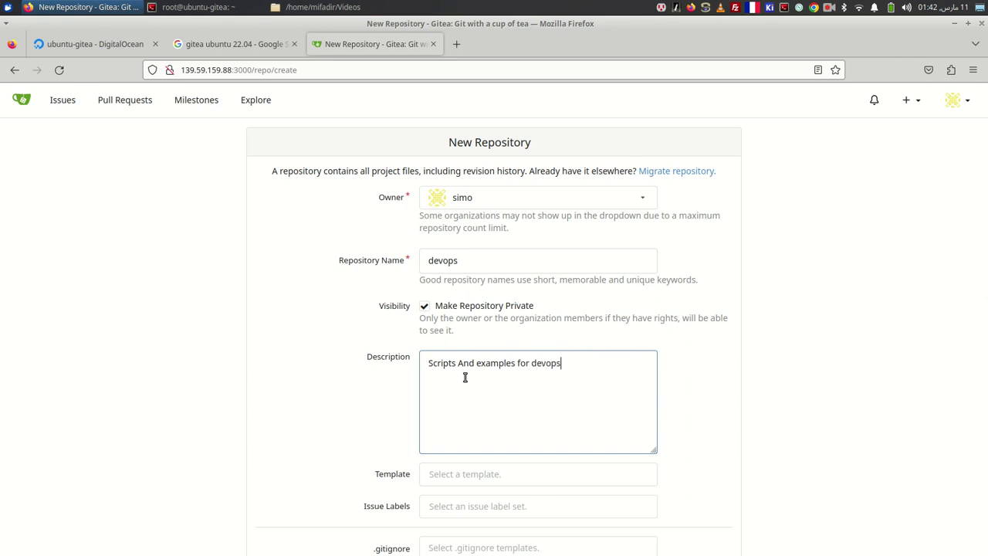
{"action": "scroll", "coordinate": [465, 377], "scroll_direction": "down", "scroll_amount": 7}
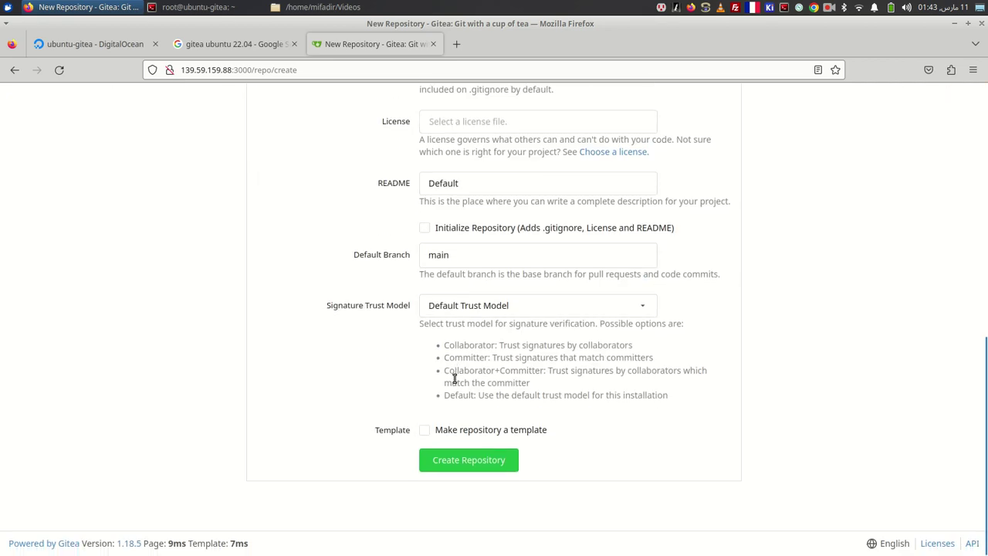
{"action": "left_click", "coordinate": [476, 458]}
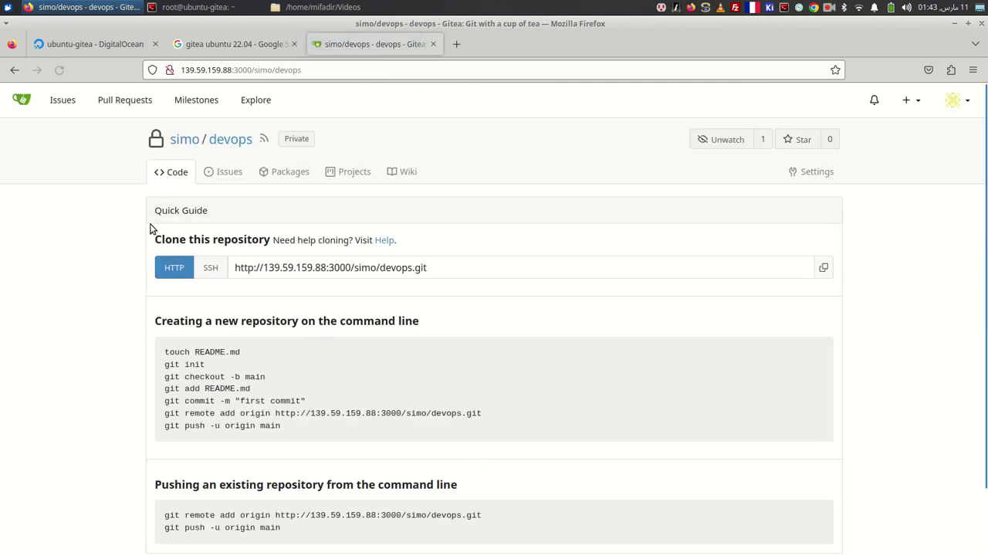
Compare the devops repository's HTTP and SSH clone addresses and leave SSH selected.
{"action": "left_click", "coordinate": [217, 267]}
{"action": "left_click", "coordinate": [177, 268]}
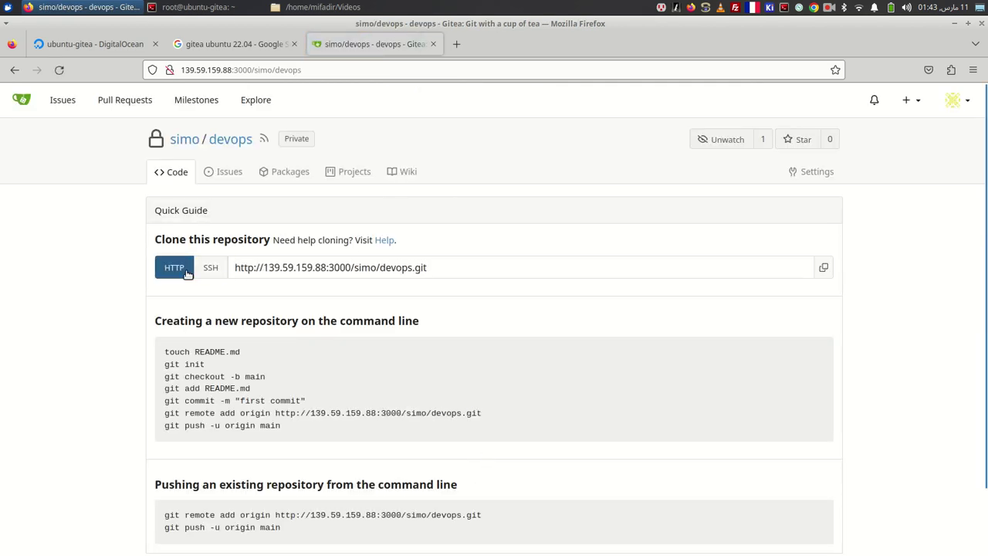
{"action": "left_click", "coordinate": [210, 268]}
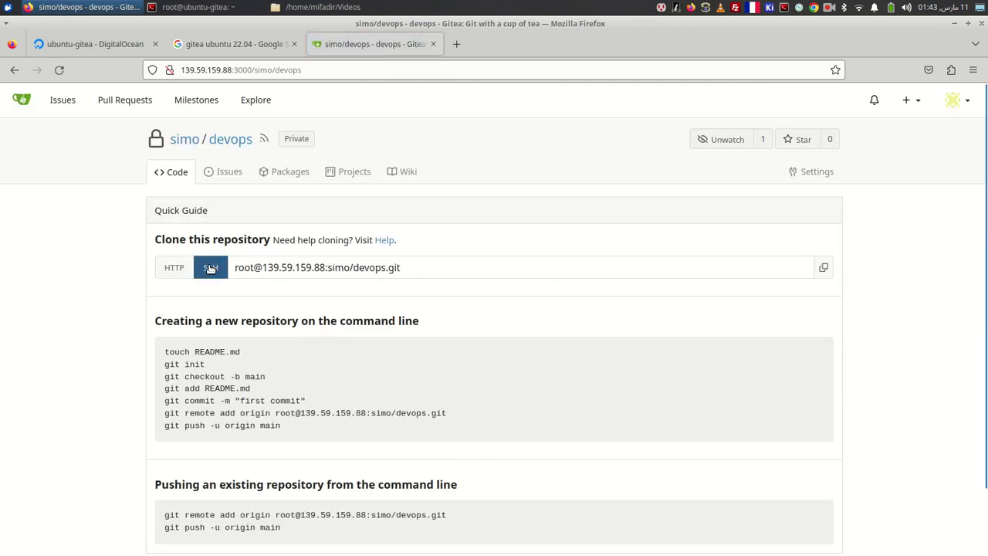
View the devops repository's settings and the signed-in account's profile page.
{"action": "left_click", "coordinate": [818, 172]}
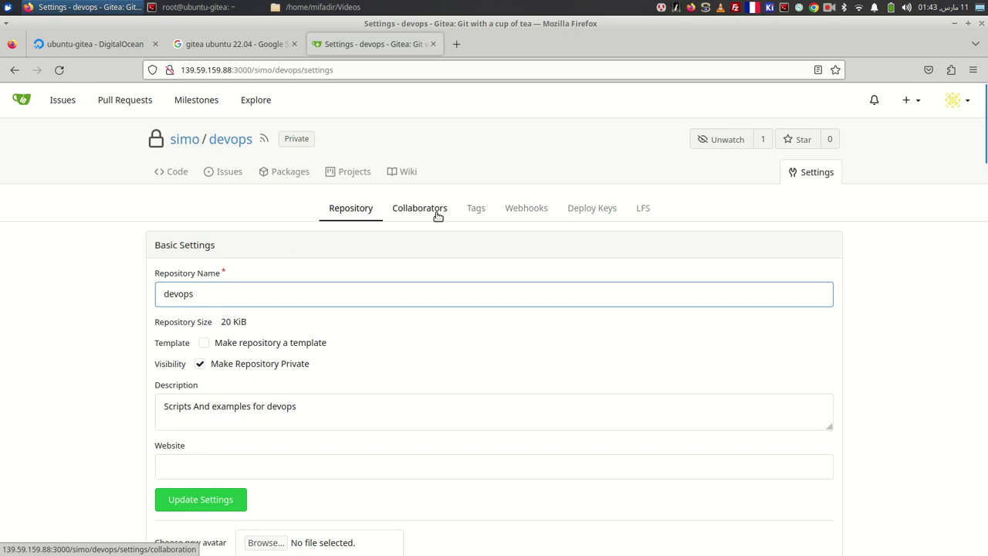
{"action": "left_click", "coordinate": [969, 102]}
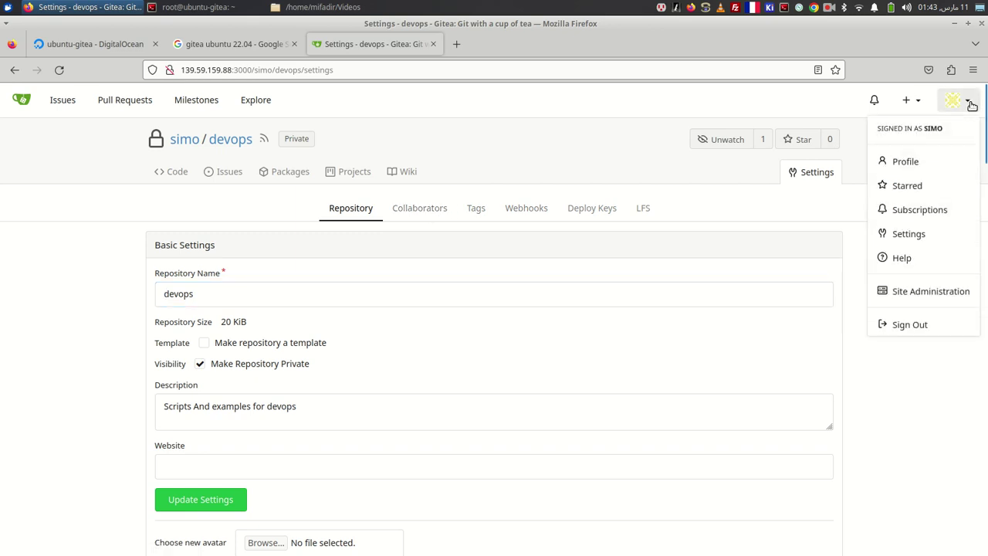
{"action": "left_click", "coordinate": [905, 161]}
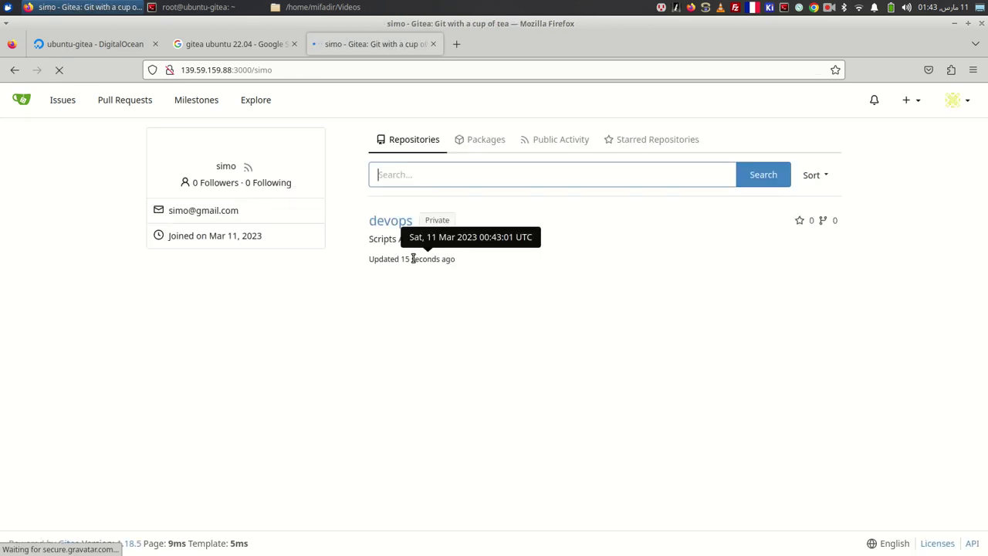
Look through the site administration's user accounts, authentication sources, organizations and monitoring pages, including the form for adding an authentication source.
{"action": "left_click", "coordinate": [965, 103]}
{"action": "left_click", "coordinate": [938, 288]}
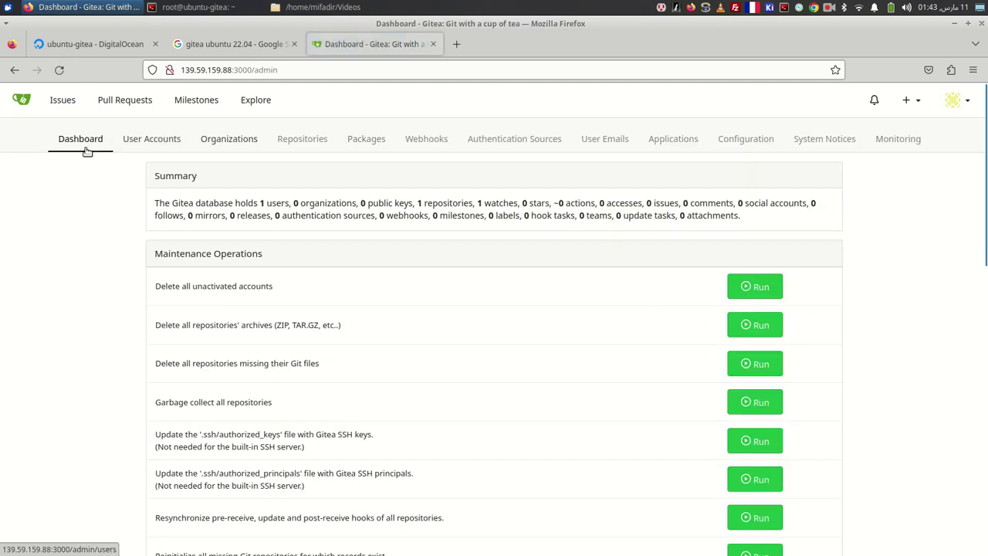
{"action": "left_click", "coordinate": [151, 139]}
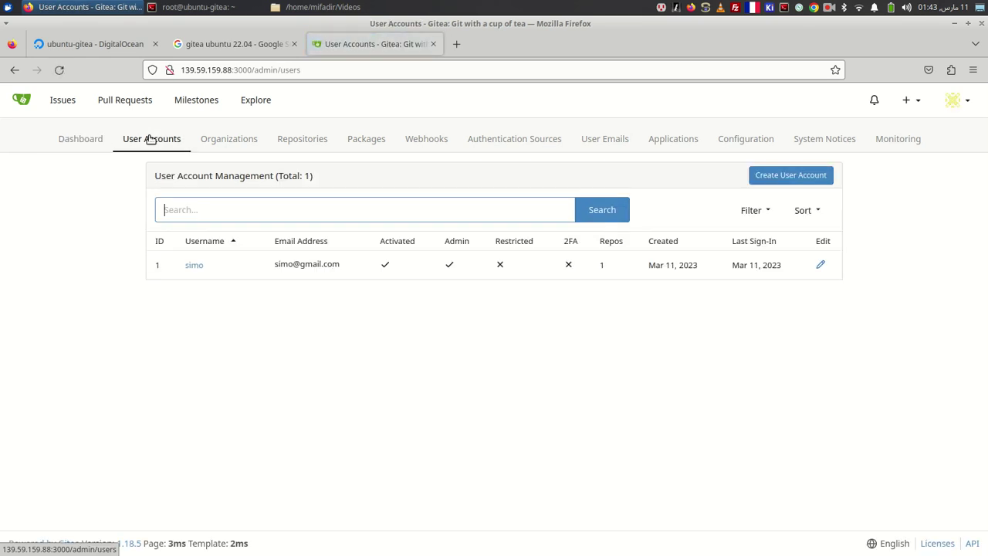
{"action": "left_click", "coordinate": [531, 147]}
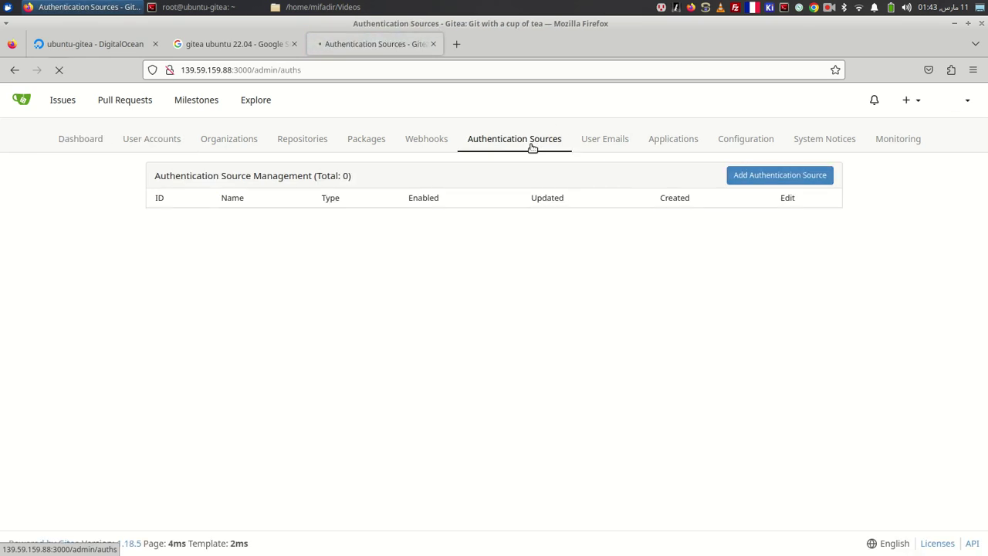
{"action": "left_click", "coordinate": [802, 174]}
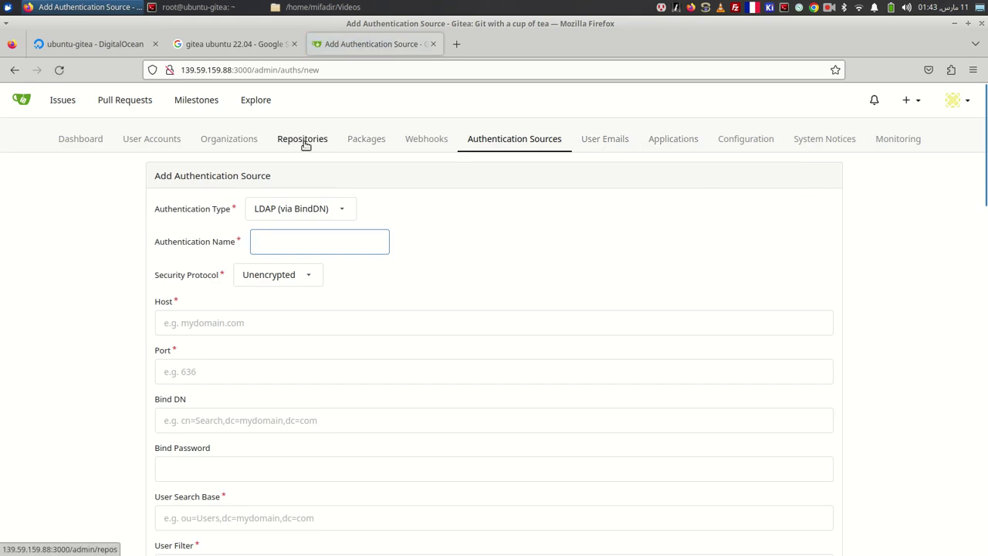
{"action": "left_click", "coordinate": [205, 139]}
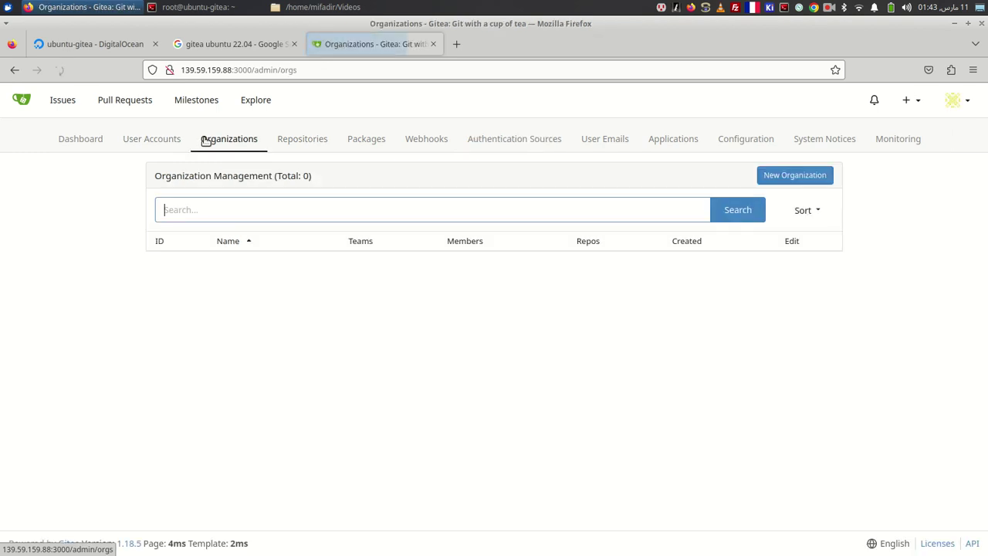
{"action": "left_click", "coordinate": [174, 140]}
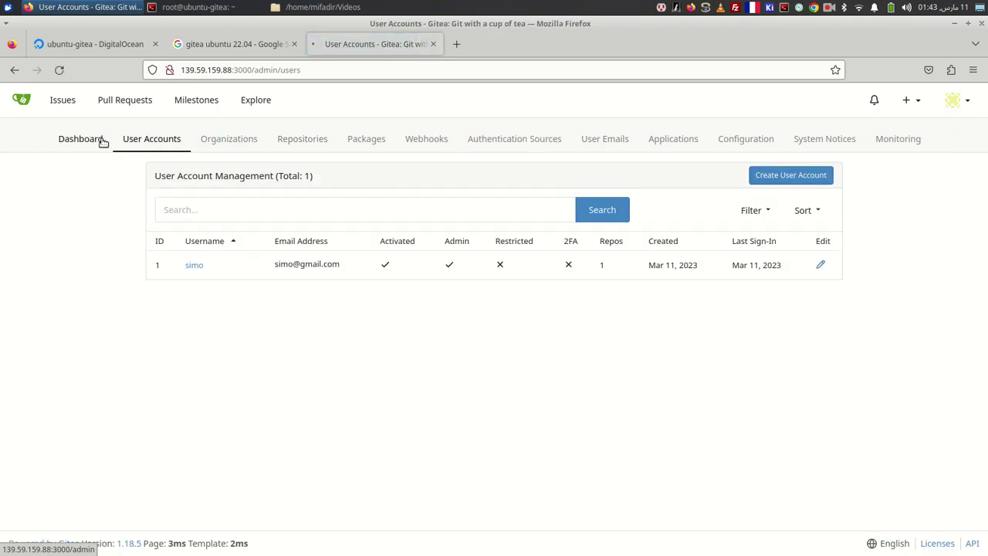
{"action": "left_click", "coordinate": [106, 139]}
{"action": "left_click", "coordinate": [895, 140]}
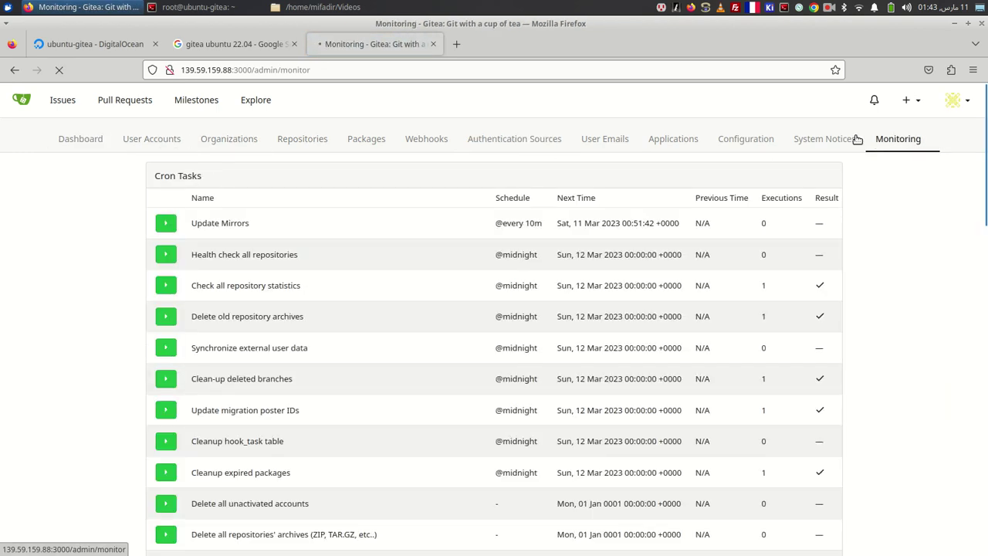
Examine the server configuration from start to end, and look at the System Notices, Applications, Packages and Repositories administration pages.
{"action": "left_click", "coordinate": [838, 139]}
{"action": "left_click", "coordinate": [749, 141]}
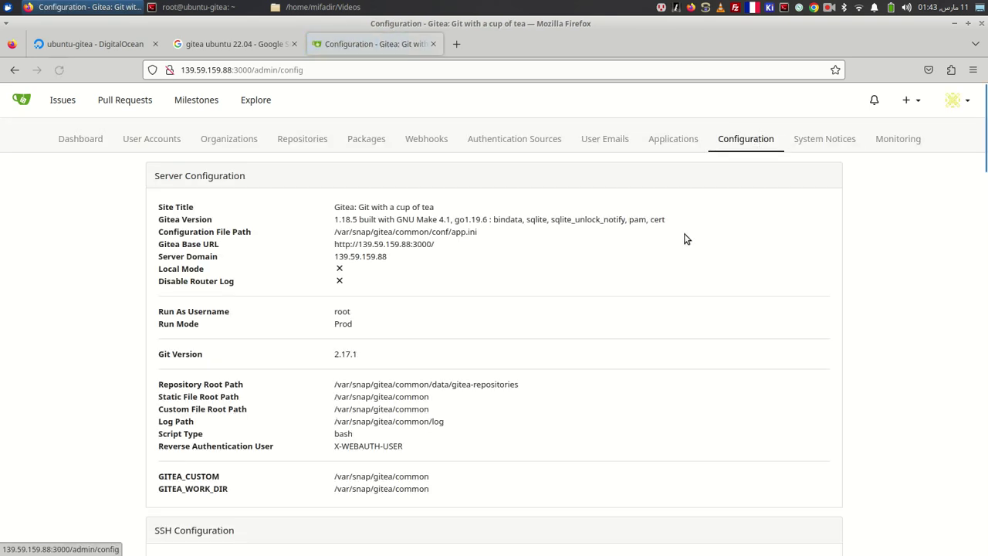
{"action": "scroll", "coordinate": [644, 324], "scroll_direction": "down", "scroll_amount": 10}
{"action": "scroll", "coordinate": [643, 324], "scroll_direction": "down", "scroll_amount": 10}
{"action": "scroll", "coordinate": [643, 324], "scroll_direction": "up", "scroll_amount": 20}
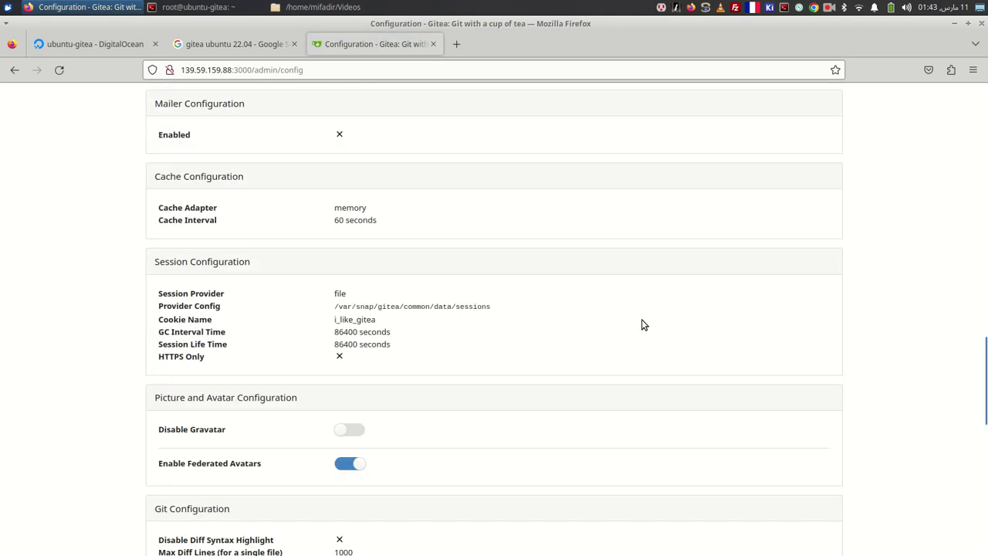
{"action": "scroll", "coordinate": [643, 325], "scroll_direction": "up", "scroll_amount": 1}
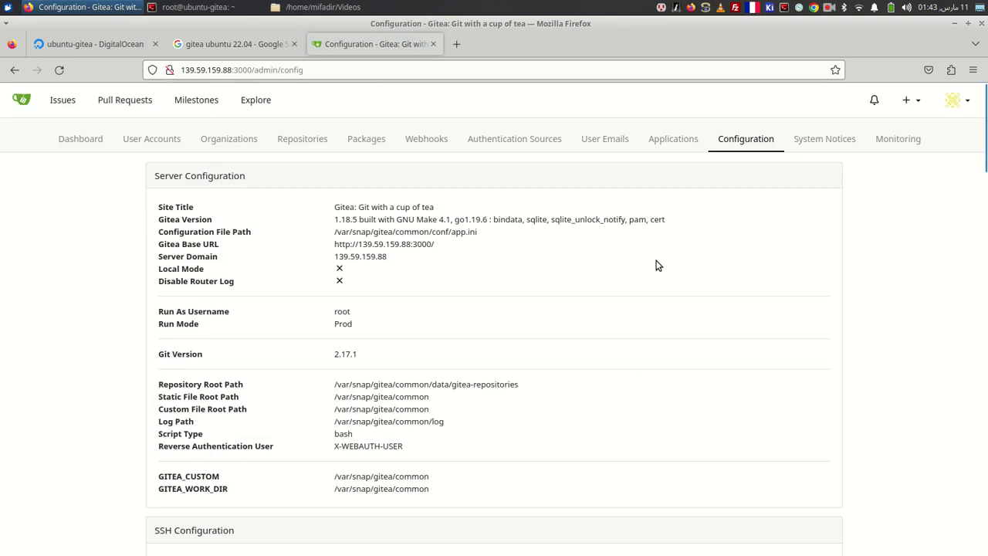
{"action": "left_click", "coordinate": [654, 145]}
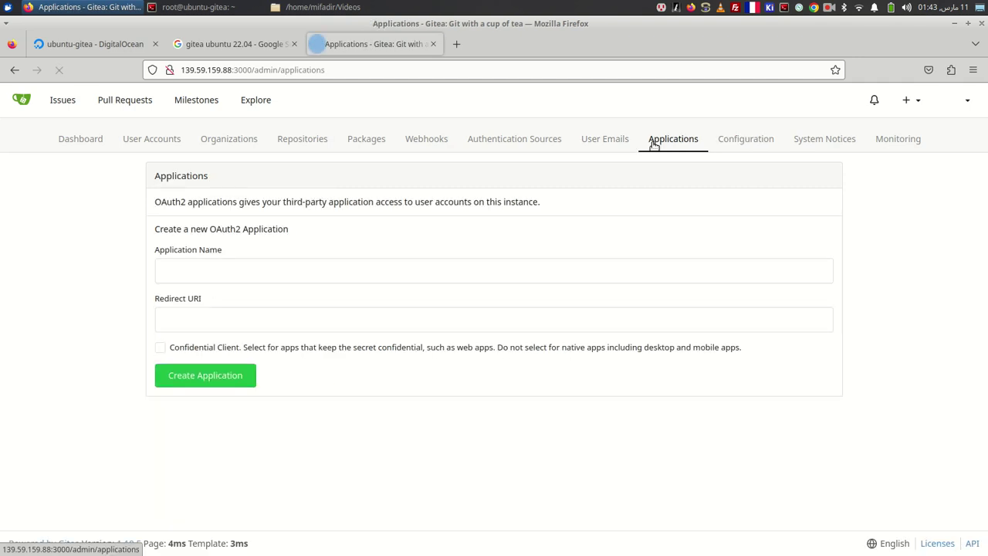
{"action": "left_click", "coordinate": [371, 137]}
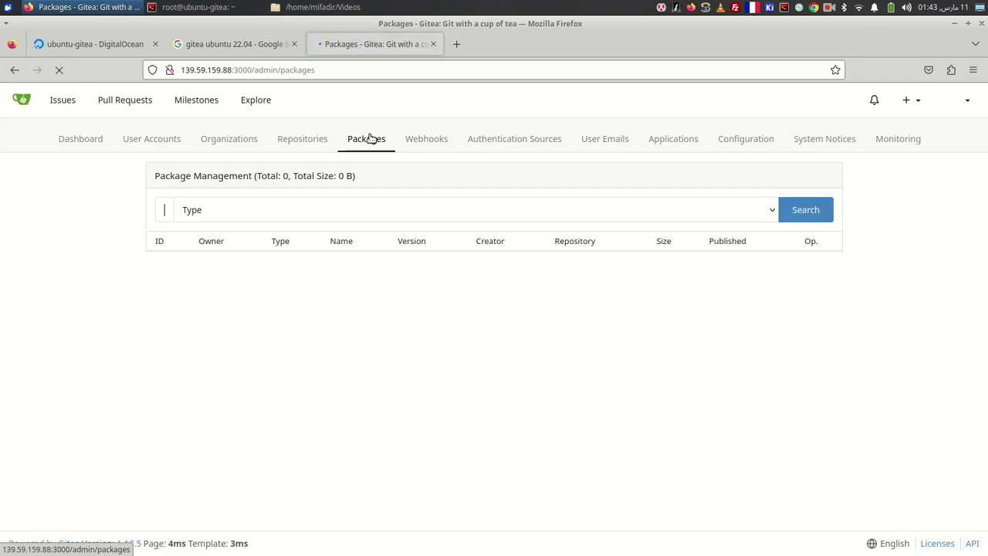
{"action": "left_click", "coordinate": [319, 139]}
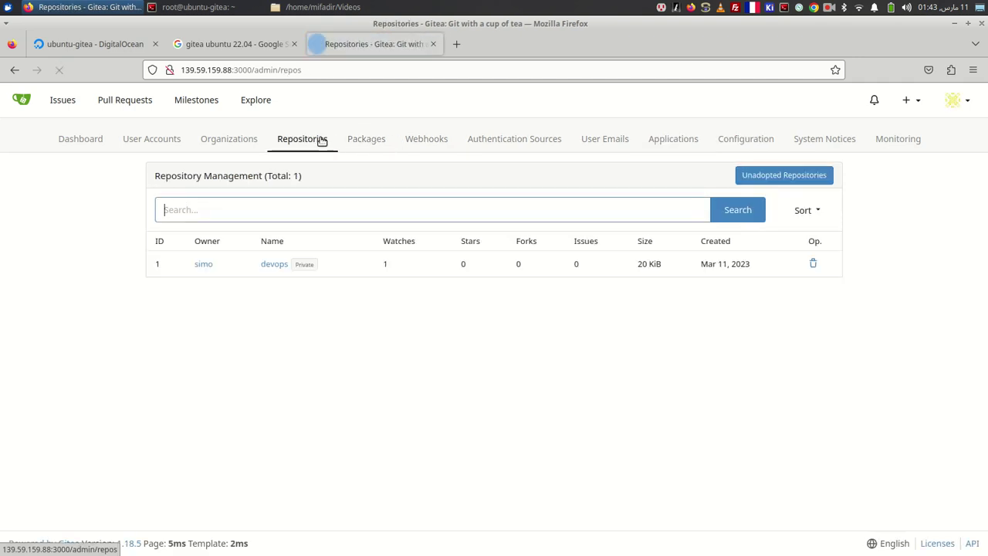
Review the devops repository's settings by way of the owner's profile and Explore, and reopen the site administration dashboard.
{"action": "left_click", "coordinate": [204, 265]}
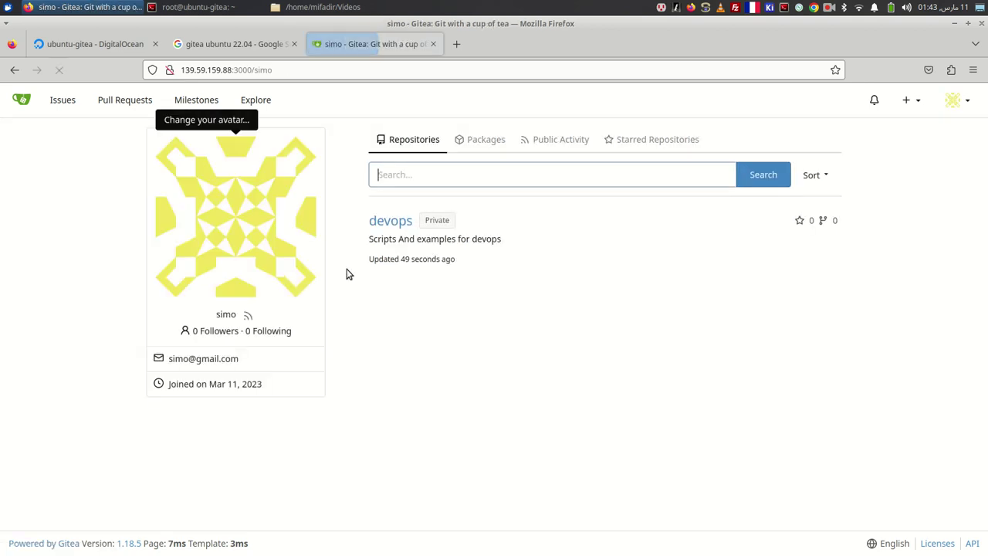
{"action": "left_click", "coordinate": [263, 108]}
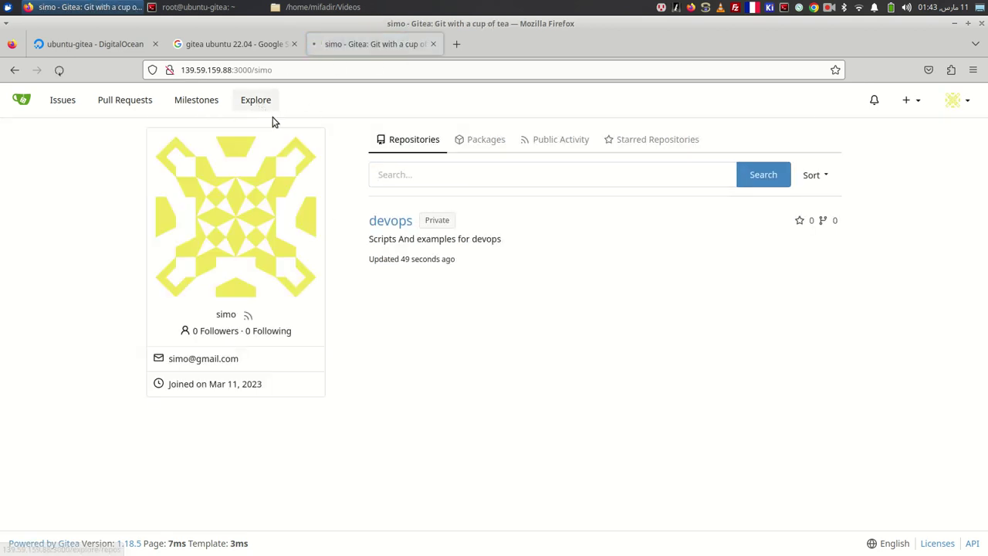
{"action": "left_click", "coordinate": [212, 221]}
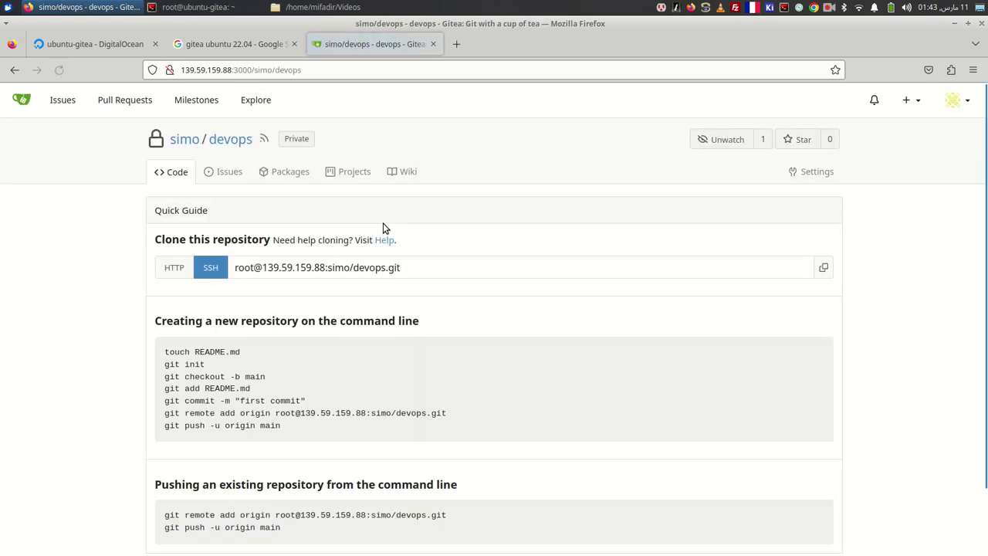
{"action": "left_click", "coordinate": [813, 172]}
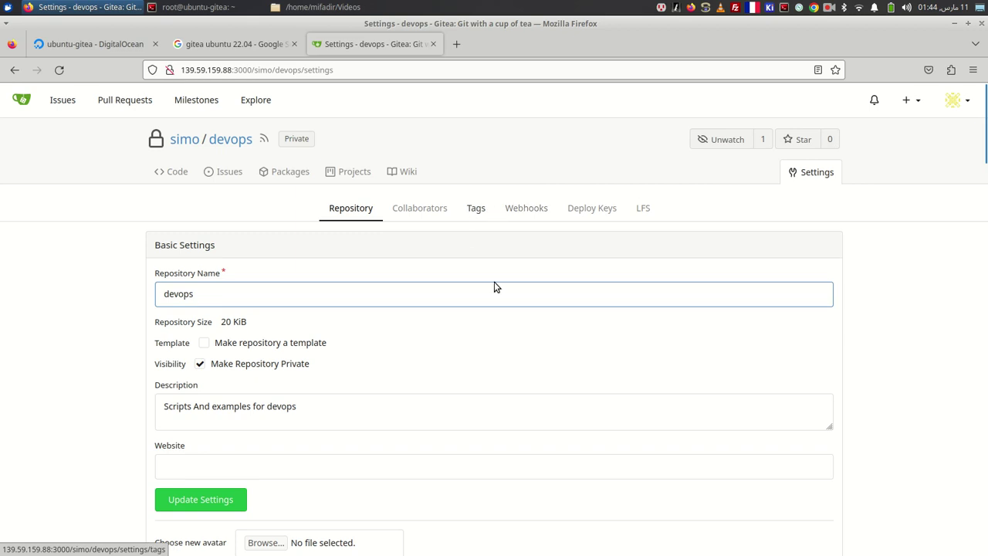
{"action": "scroll", "coordinate": [688, 311], "scroll_direction": "down", "scroll_amount": 5}
{"action": "scroll", "coordinate": [688, 309], "scroll_direction": "down", "scroll_amount": 8}
{"action": "scroll", "coordinate": [688, 309], "scroll_direction": "up", "scroll_amount": 13}
{"action": "left_click", "coordinate": [967, 103]}
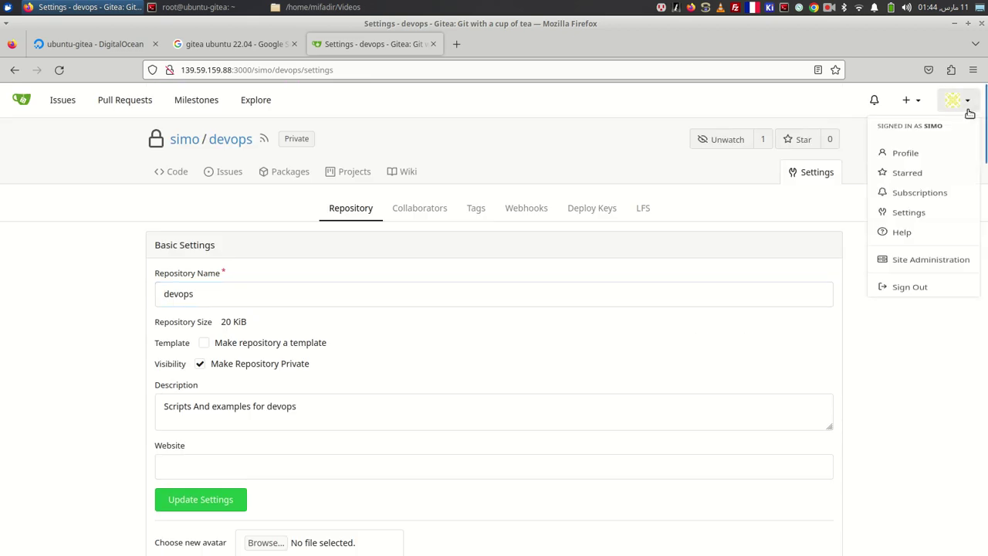
{"action": "left_click", "coordinate": [911, 289]}
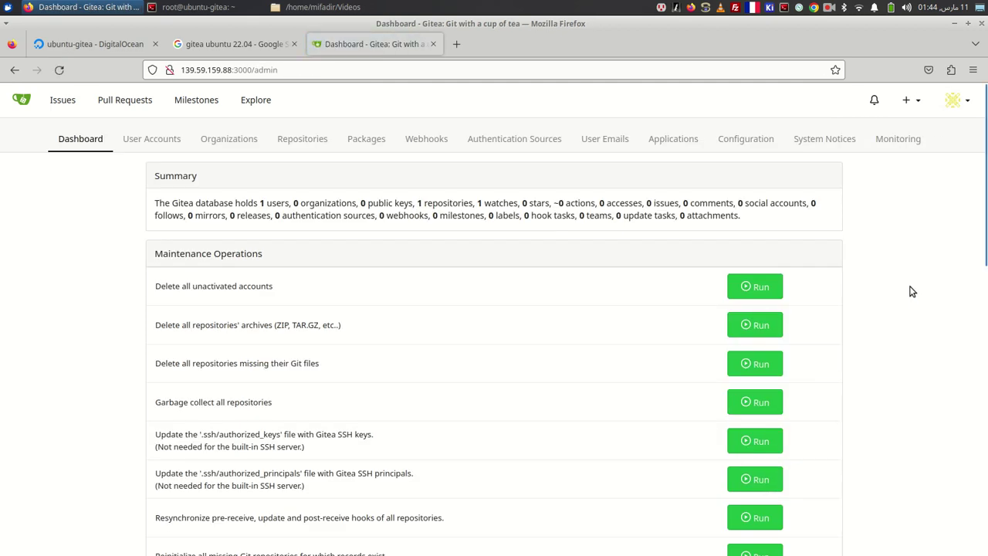
Search Google for "ssh-add gitea" in a new browser tab.
{"action": "key", "text": "ctrl+t"}
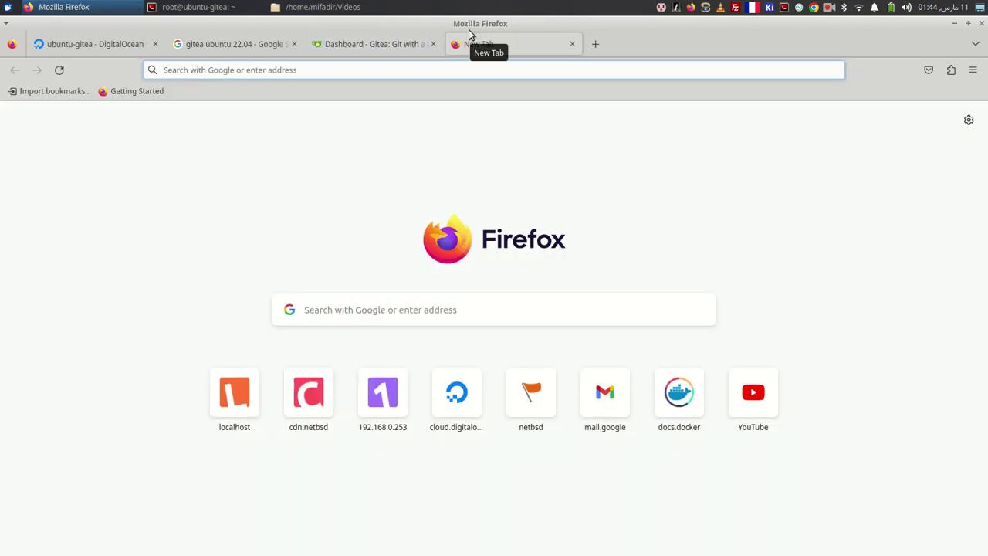
{"action": "type", "text": "ssh-add gitea"}
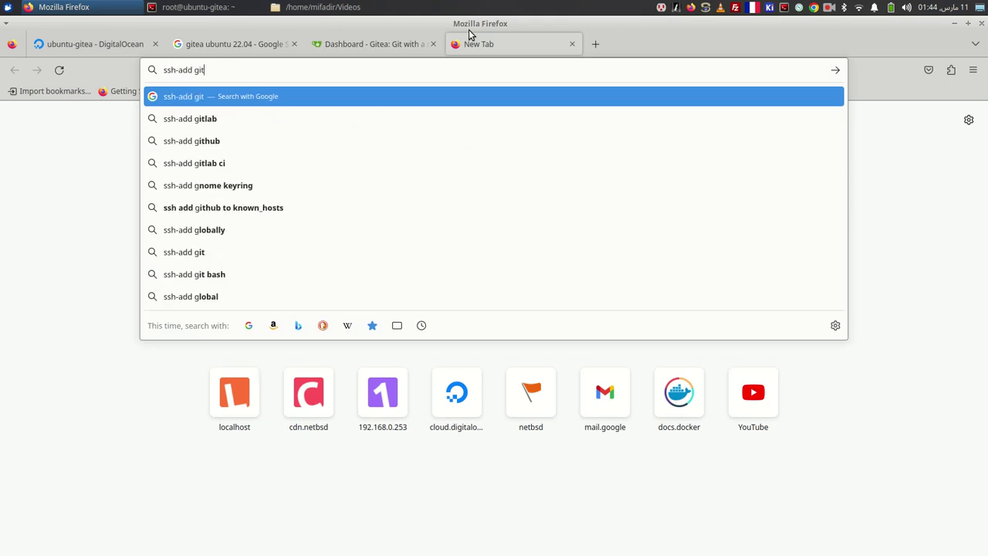
{"action": "key", "text": "Return"}
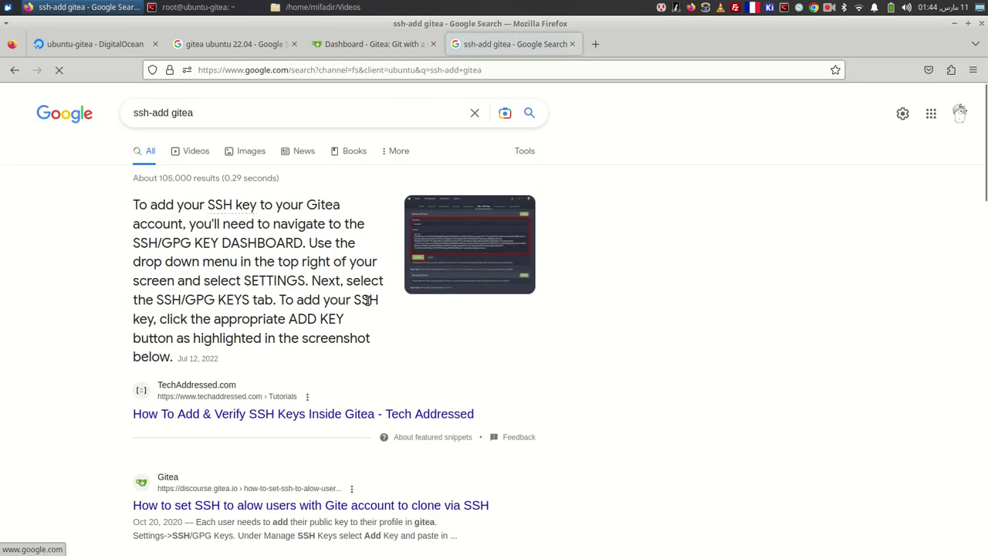
Open the Tech Addressed tutorial on adding and verifying SSH keys and read how to reach Gitea's key settings.
{"action": "left_click", "coordinate": [167, 397]}
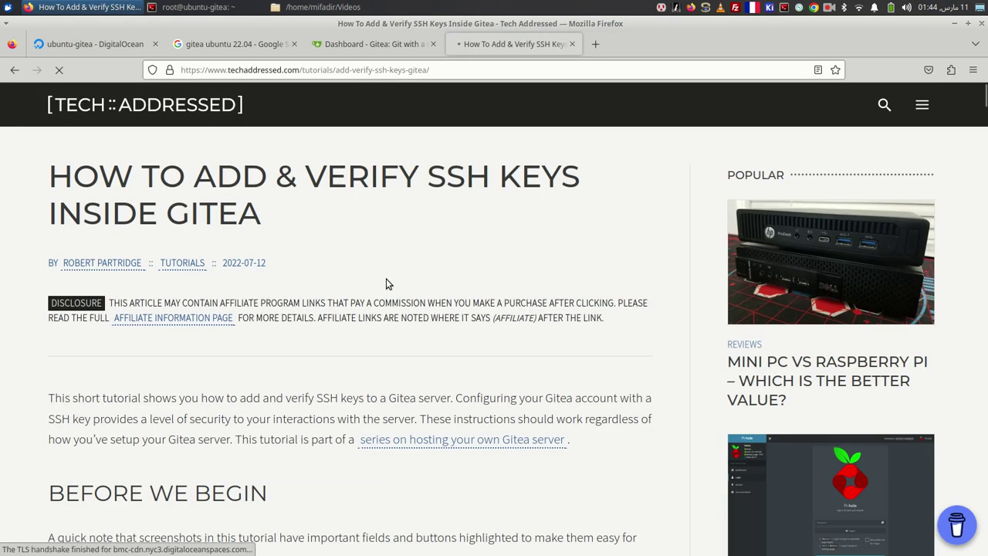
{"action": "scroll", "coordinate": [392, 280], "scroll_direction": "down", "scroll_amount": 5}
{"action": "scroll", "coordinate": [386, 284], "scroll_direction": "down", "scroll_amount": 10}
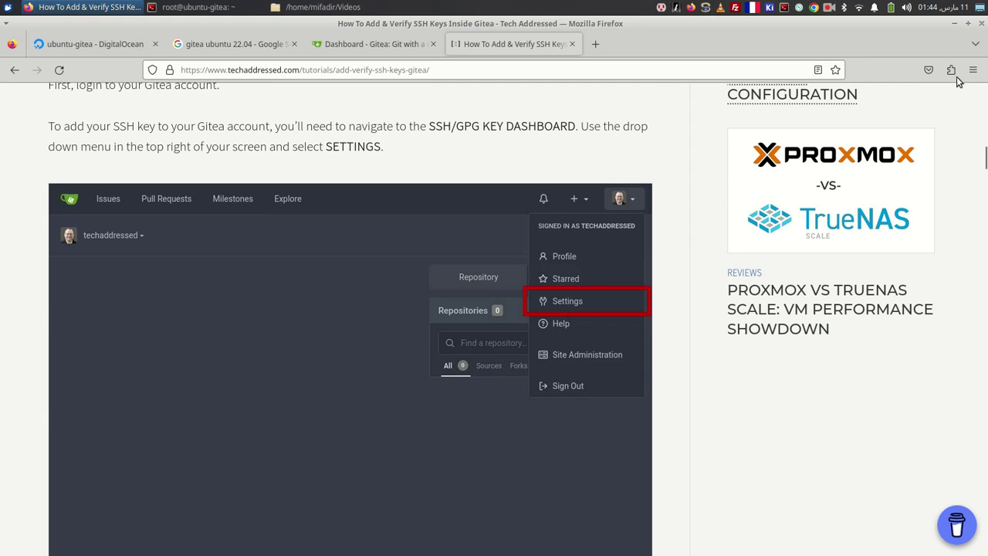
Open the Gitea account's SSH / GPG key settings and start a new SSH key named HP-laptop.
{"action": "left_click", "coordinate": [374, 44]}
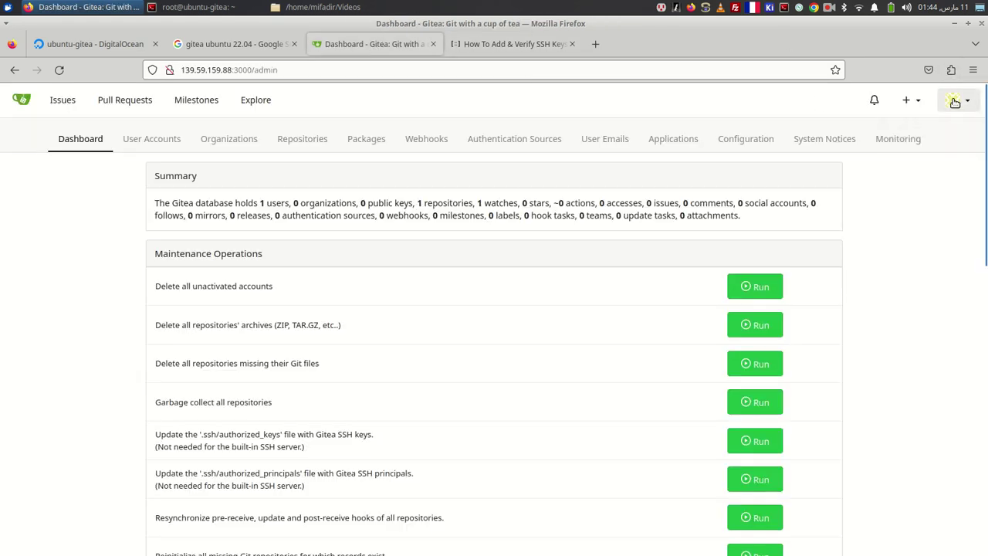
{"action": "left_click", "coordinate": [956, 100]}
{"action": "left_click", "coordinate": [908, 234]}
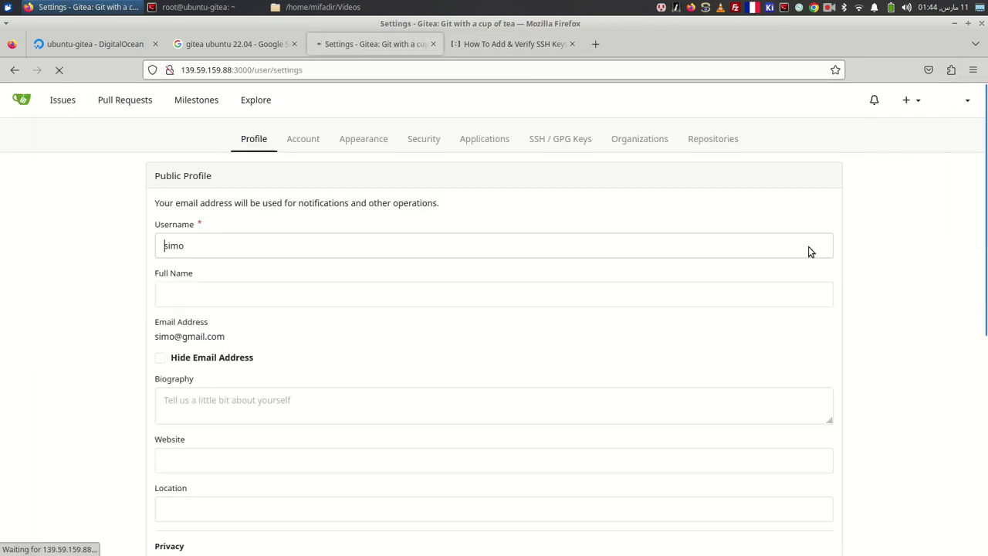
{"action": "left_click", "coordinate": [565, 138]}
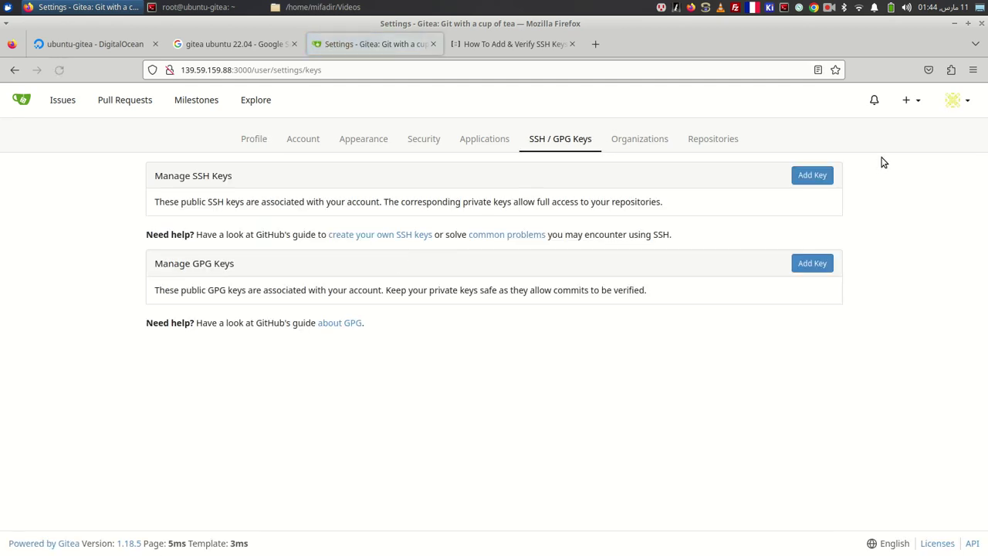
{"action": "left_click", "coordinate": [809, 176]}
{"action": "left_click", "coordinate": [318, 222]}
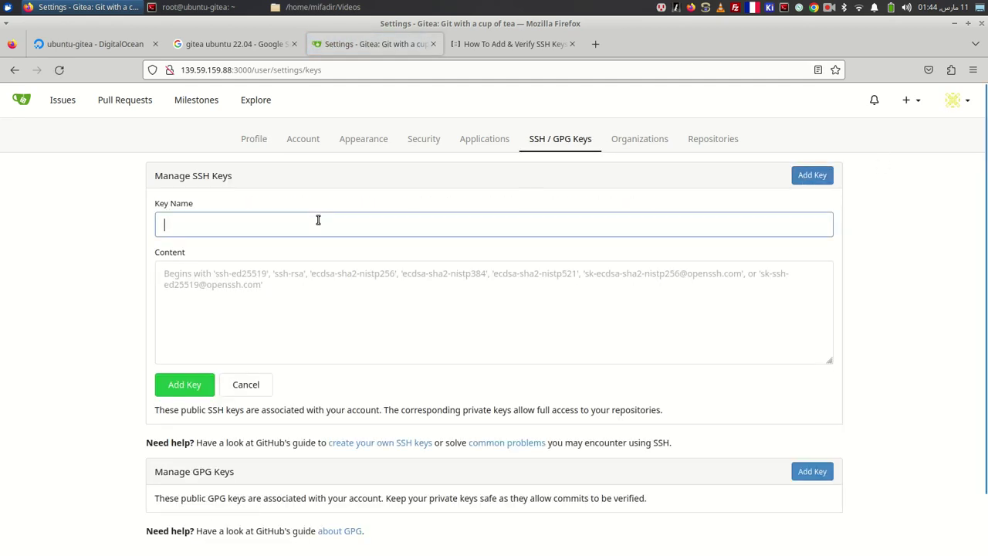
{"action": "type", "text": "h"}
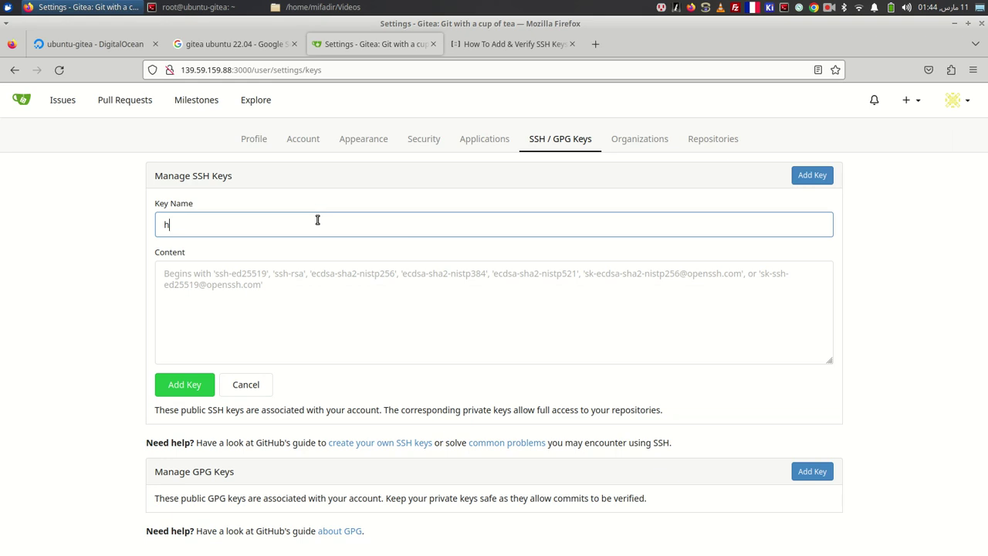
Open a new local terminal, list the home directory and print the public key from .ssh/id_rsa.pub.
{"action": "key", "text": "alt+Tab"}
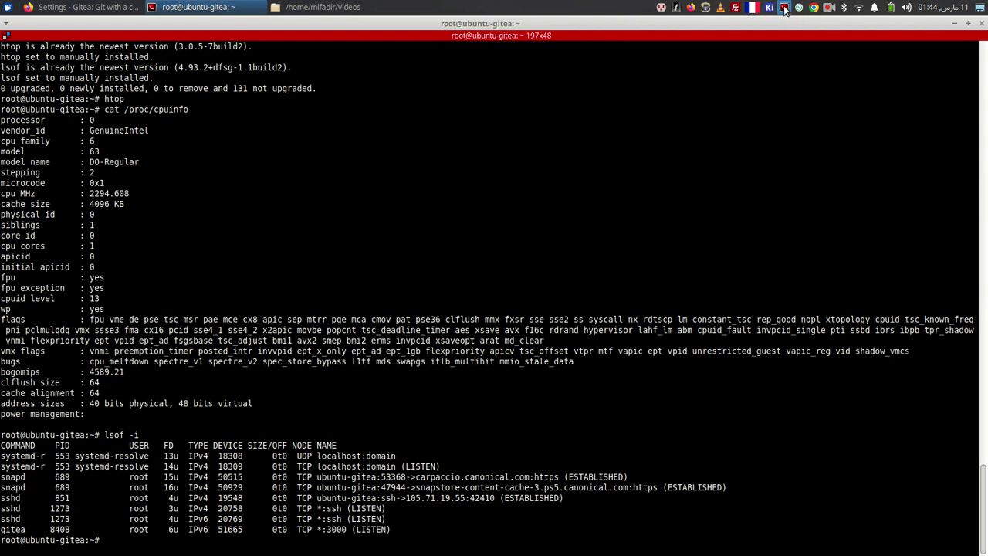
{"action": "key", "text": "ctrl+alt+t"}
{"action": "left_click", "coordinate": [384, 24]}
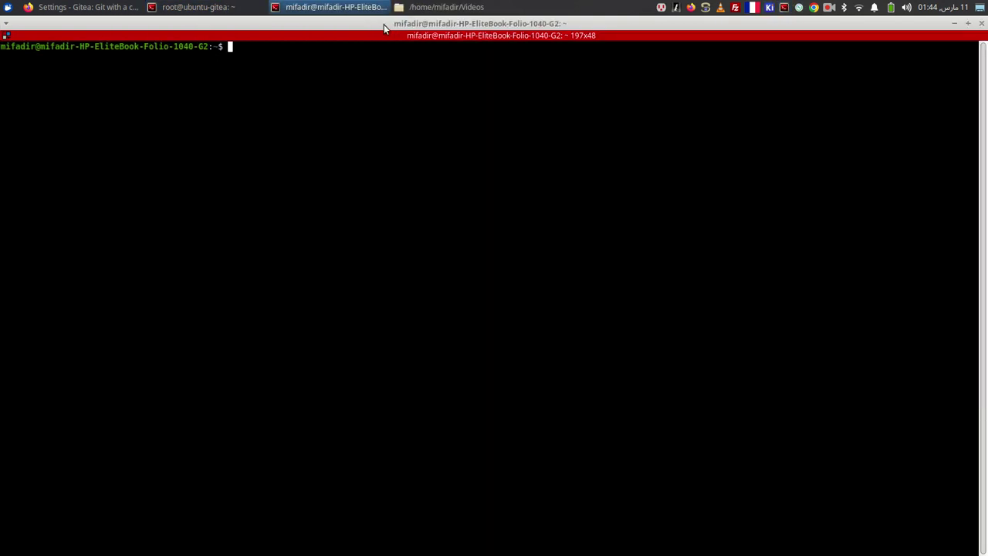
{"action": "type", "text": "ls"}
{"action": "key", "text": "Return"}
{"action": "type", "text": "cat .ssh/"}
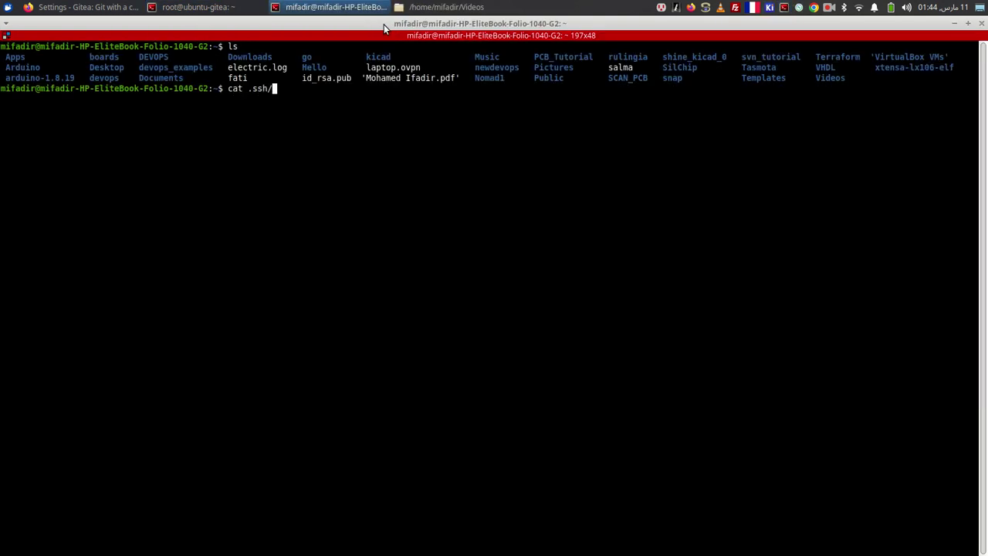
{"action": "type", "text": "id_rsa.pub"}
{"action": "key", "text": "Return"}
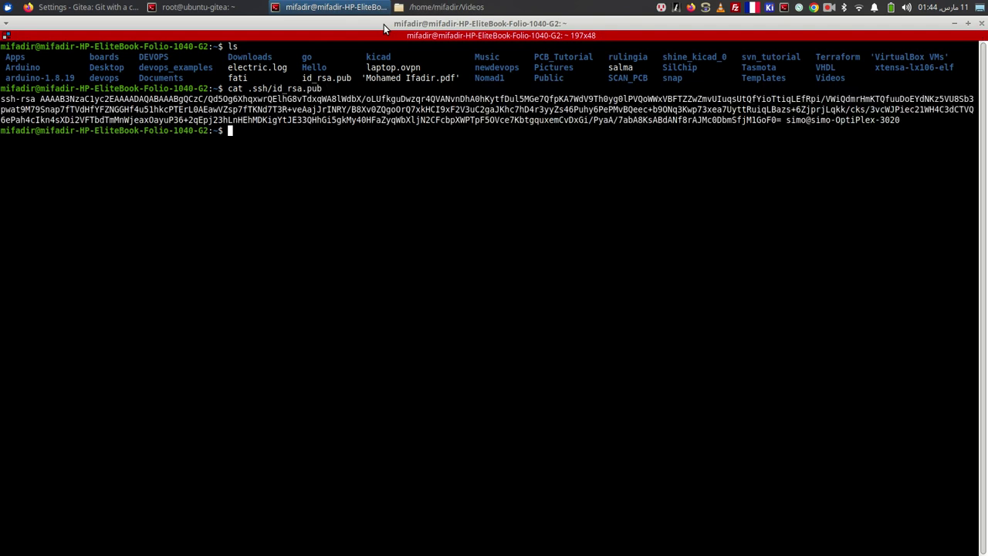
Copy the printed public key into the content of the HP-laptop SSH key in Gitea and add the key.
{"action": "triple_click", "coordinate": [306, 117]}
{"action": "right_click", "coordinate": [308, 117]}
{"action": "left_click", "coordinate": [316, 125]}
{"action": "left_click", "coordinate": [104, 6]}
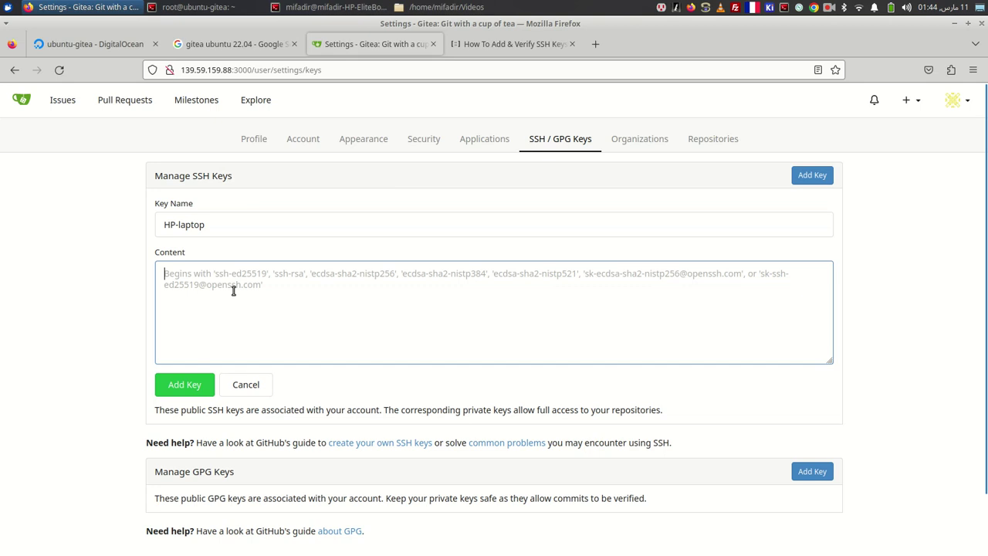
{"action": "key", "text": "ctrl+v"}
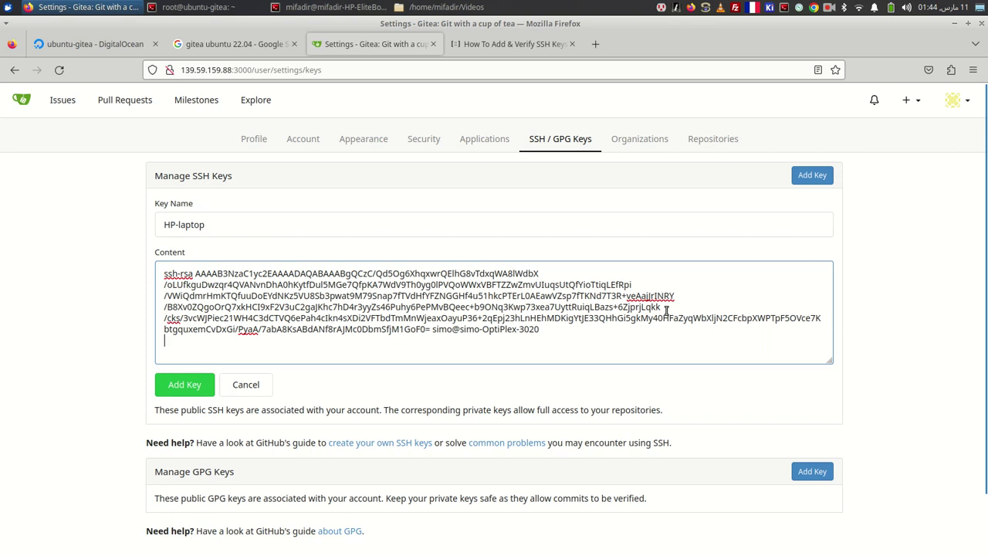
{"action": "left_click", "coordinate": [185, 384]}
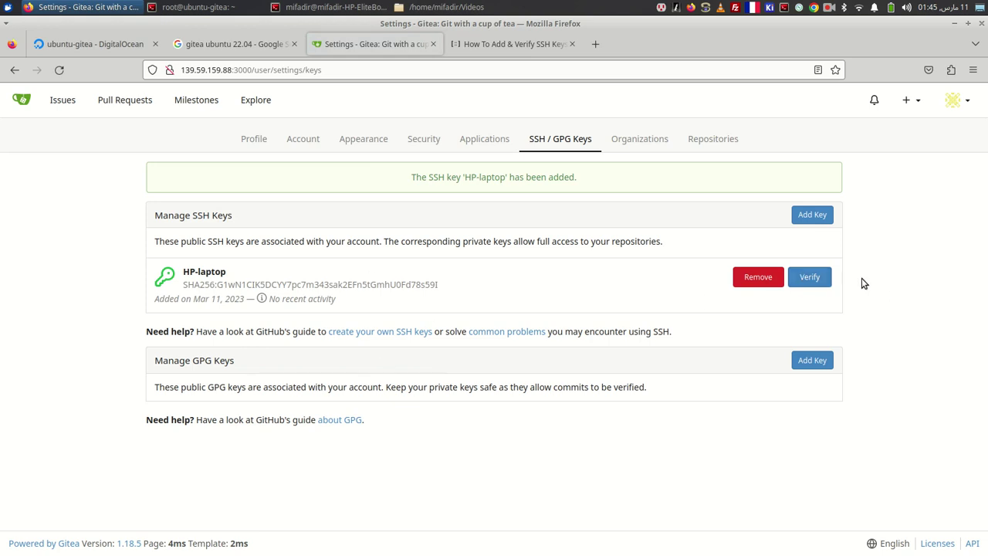
Start verifying the HP-laptop key and paste its token-signing ssh-keygen command, without the placeholder key path, into the local terminal.
{"action": "left_click", "coordinate": [810, 277]}
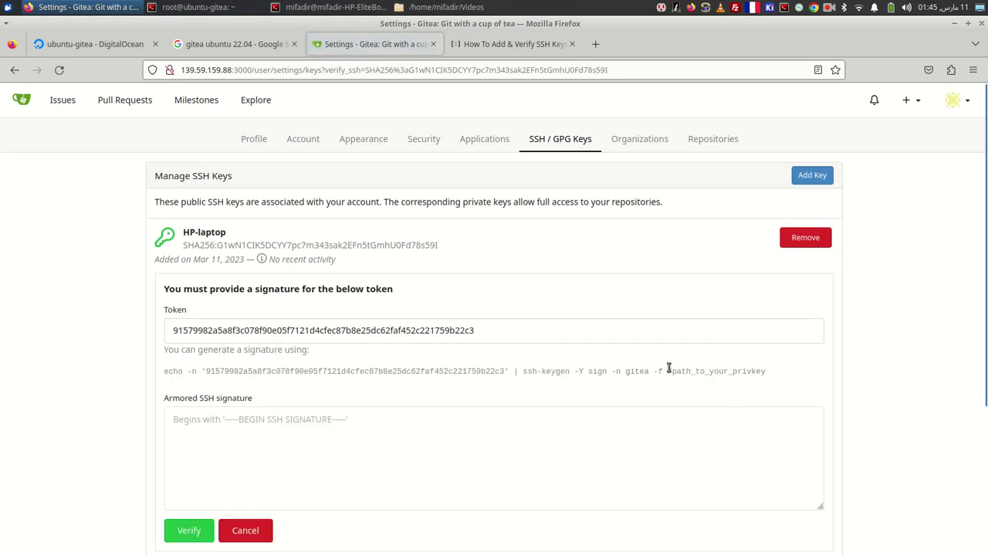
{"action": "left_click_drag", "start_coordinate": [666, 373], "coordinate": [162, 372]}
{"action": "right_click", "coordinate": [198, 382]}
{"action": "left_click", "coordinate": [216, 381]}
{"action": "key", "text": "alt+Tab"}
{"action": "right_click", "coordinate": [222, 182]}
{"action": "left_click", "coordinate": [246, 203]}
Complete the signing command with the path to the private key .ssh/id_rsa in the home directory and run it.
{"action": "type", "text": "/home/m"}
{"action": "key", "text": "Tab"}
{"action": "type", "text": ".ssh/id_rsa"}
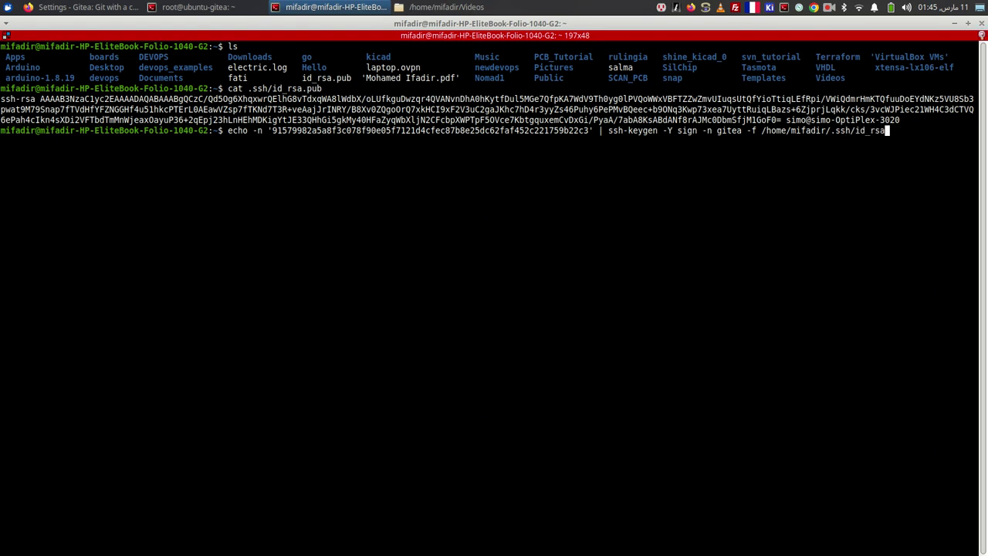
{"action": "key", "text": "alt+Tab"}
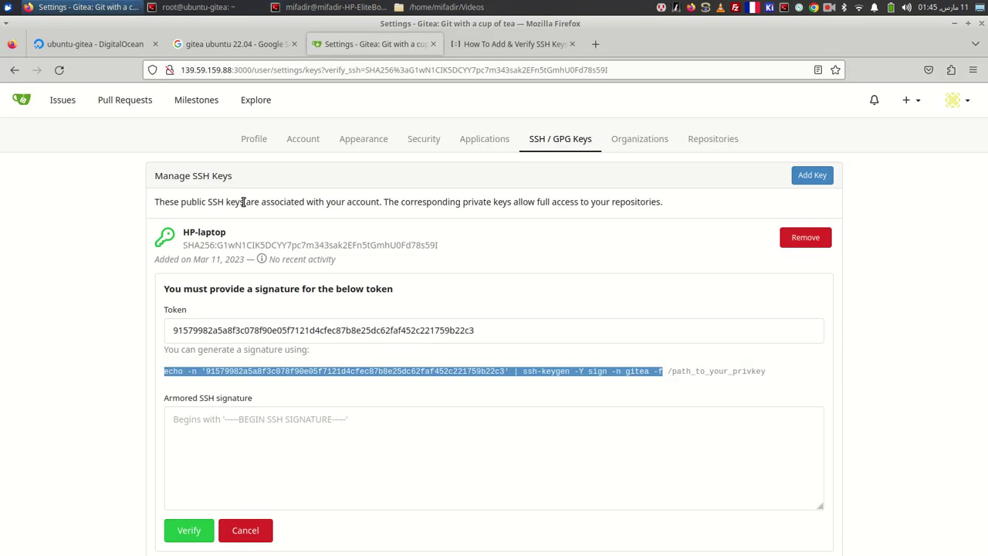
{"action": "key", "text": "alt+Tab"}
{"action": "key", "text": "Return"}
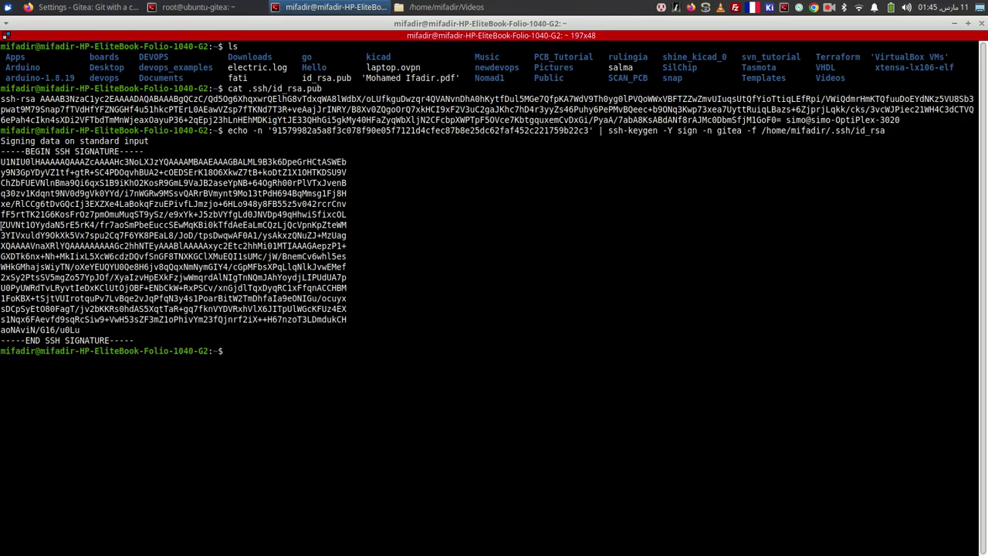
Copy the generated SSH signature block into the HP-laptop key's armored signature in Gitea and verify the key.
{"action": "mouse_move", "coordinate": [136, 340]}
{"action": "left_mouse_down"}
{"action": "mouse_move", "coordinate": [47, 185]}
{"action": "mouse_move", "coordinate": [1, 151]}
{"action": "left_mouse_up"}
{"action": "right_click", "coordinate": [36, 179]}
{"action": "left_click", "coordinate": [61, 188]}
{"action": "key", "text": "alt+Tab"}
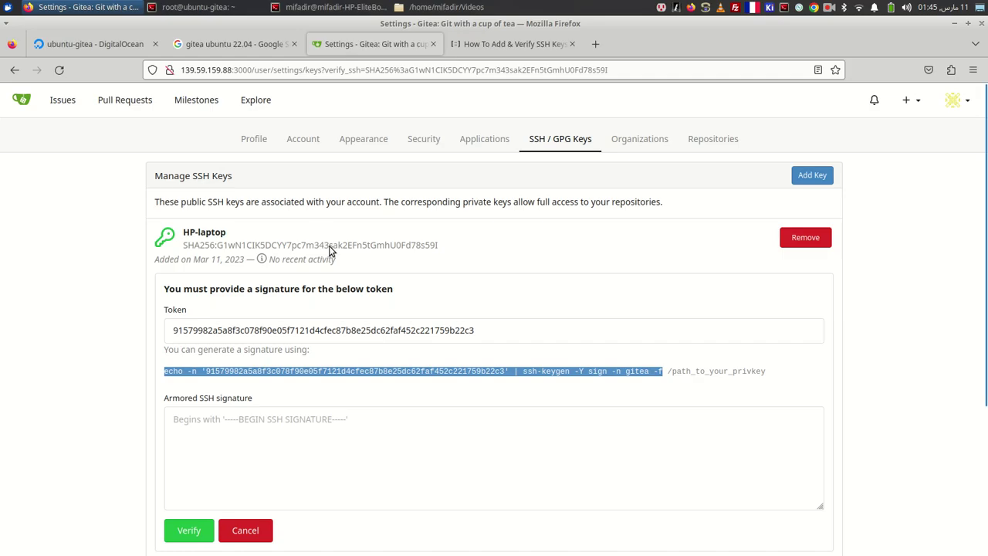
{"action": "left_click", "coordinate": [343, 444]}
{"action": "key", "text": "ctrl+v"}
{"action": "left_click", "coordinate": [185, 539]}
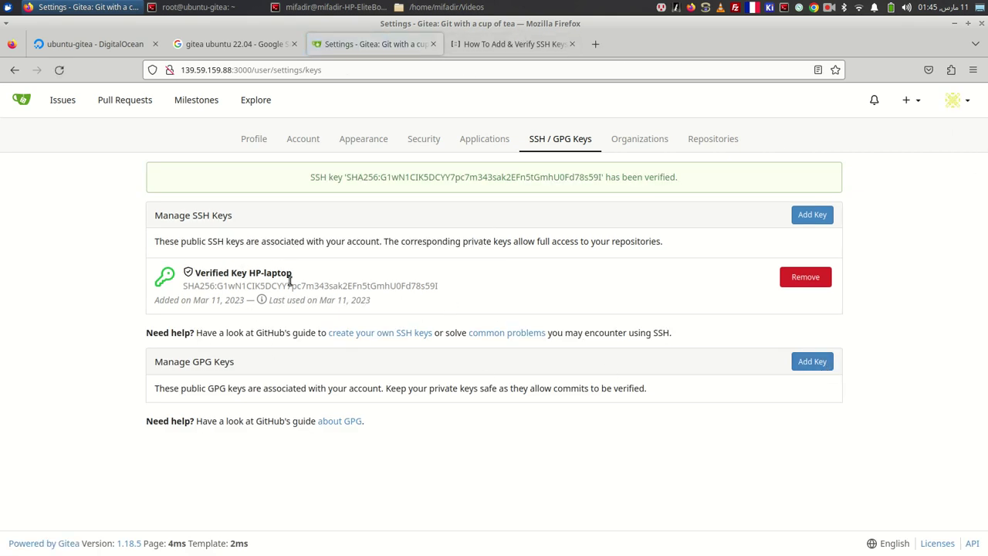
Open the devops repository from Explore and copy its SSH clone address.
{"action": "left_click", "coordinate": [255, 99]}
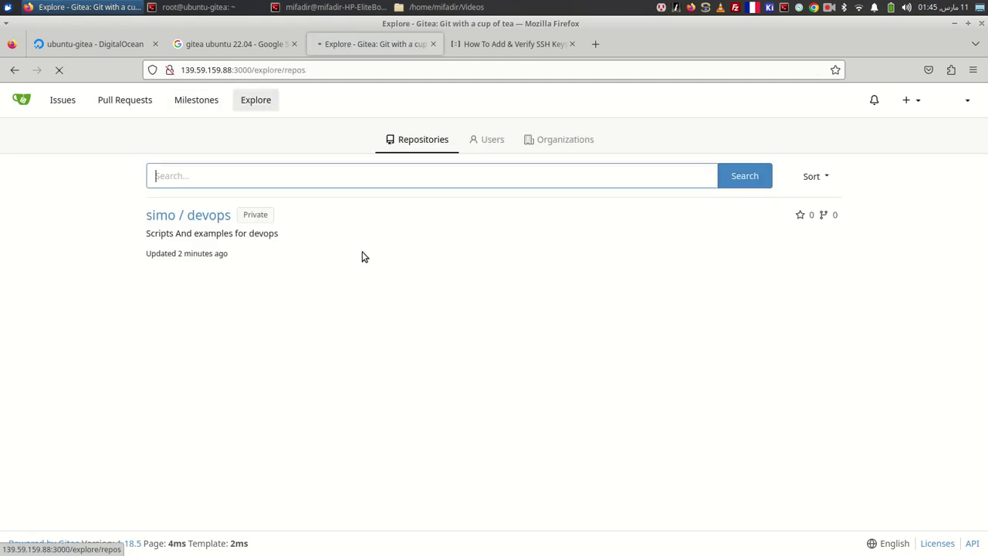
{"action": "left_click", "coordinate": [199, 215]}
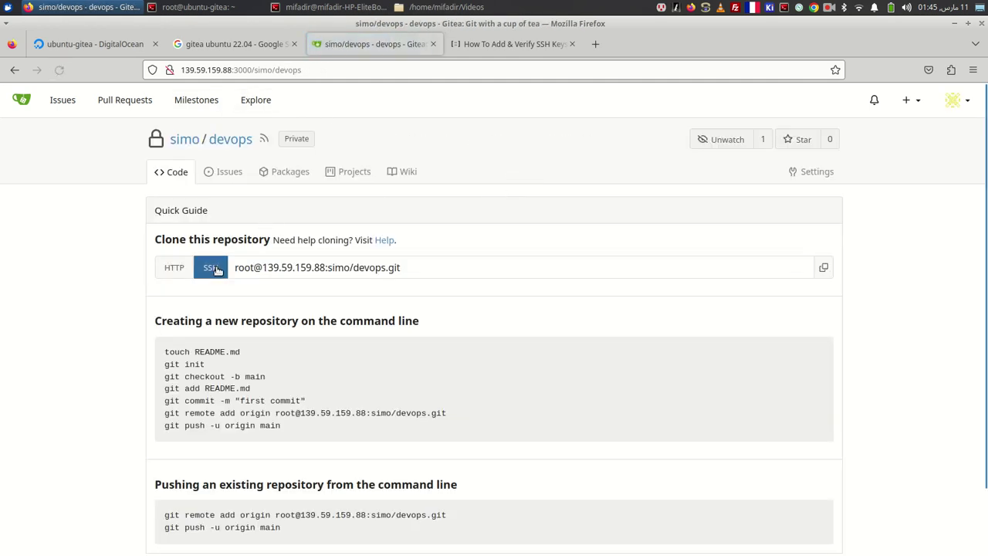
{"action": "left_click", "coordinate": [823, 267]}
Create the directory BSD-Tutorials-Digital-Ocean in the local home directory and change into it.
{"action": "key", "text": "alt+Tab"}
{"action": "key", "text": "Return"}
{"action": "key", "text": "Return"}
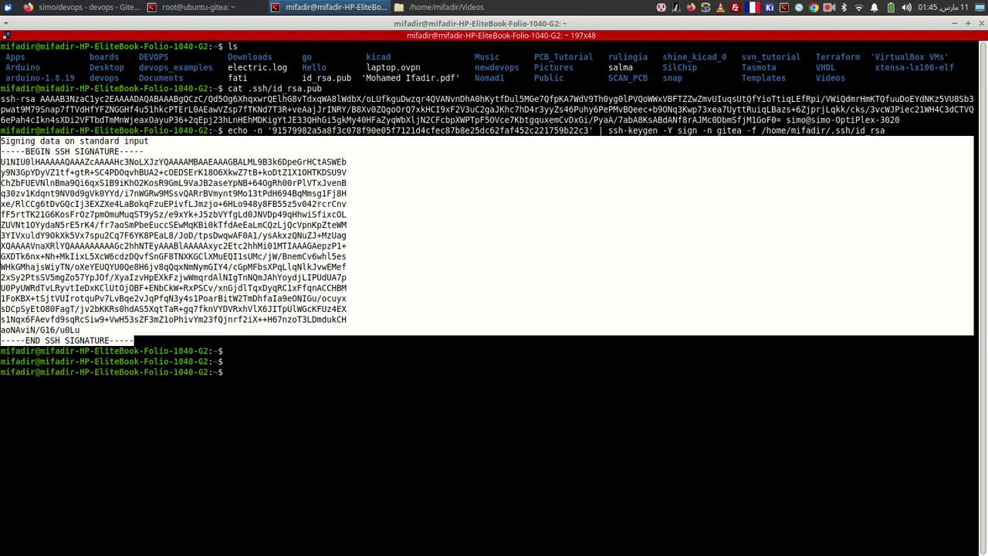
{"action": "type", "text": "mkdir BSD-Tutorials-Digital"}
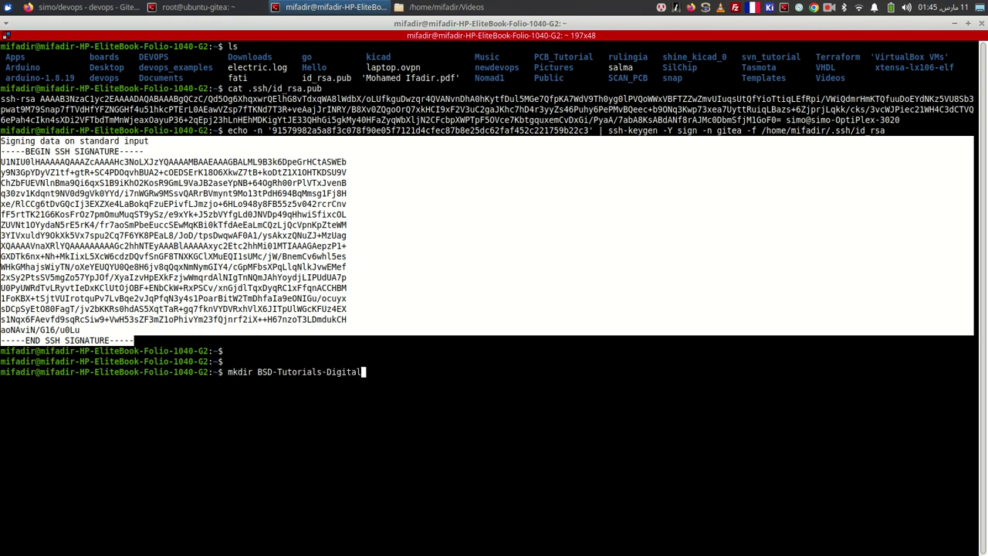
{"action": "type", "text": "-Ocean"}
{"action": "key", "text": "Return"}
{"action": "type", "text": "cd BSD"}
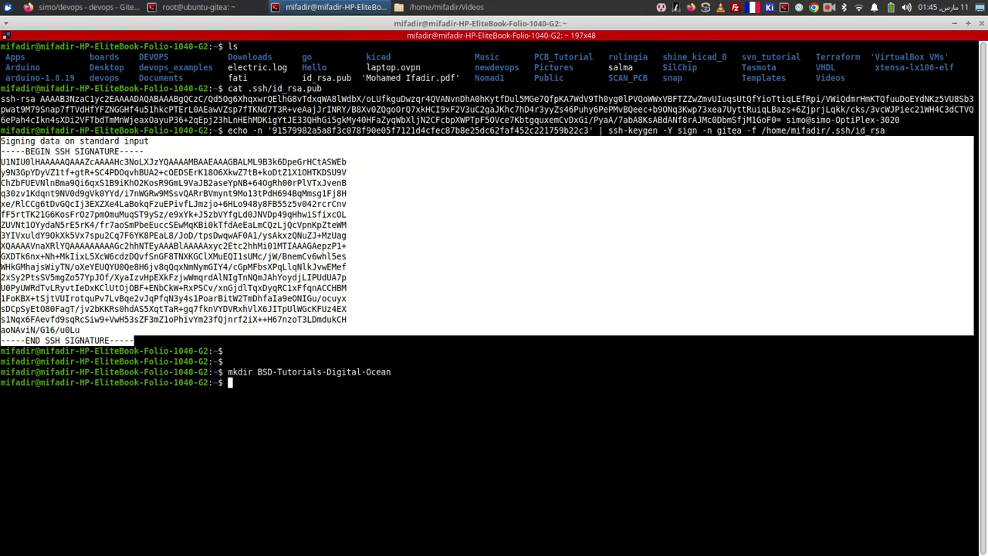
{"action": "key", "text": "Tab"}
{"action": "key", "text": "Return"}
Try to clone the devops repository with git clone and the copied SSH address.
{"action": "type", "text": "git "}
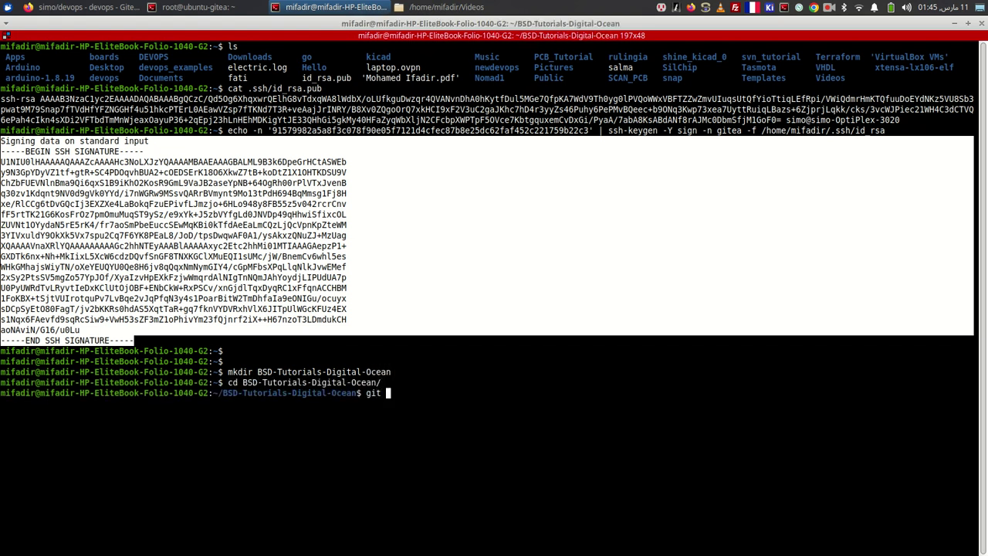
{"action": "type", "text": "clone"}
{"action": "right_click", "coordinate": [455, 323]}
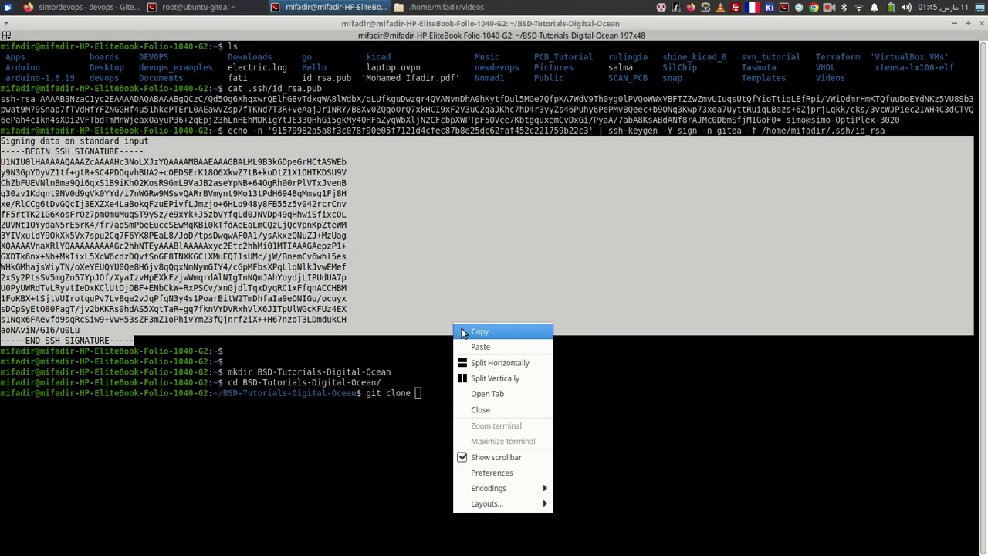
{"action": "left_click", "coordinate": [477, 340]}
{"action": "key", "text": "Return"}
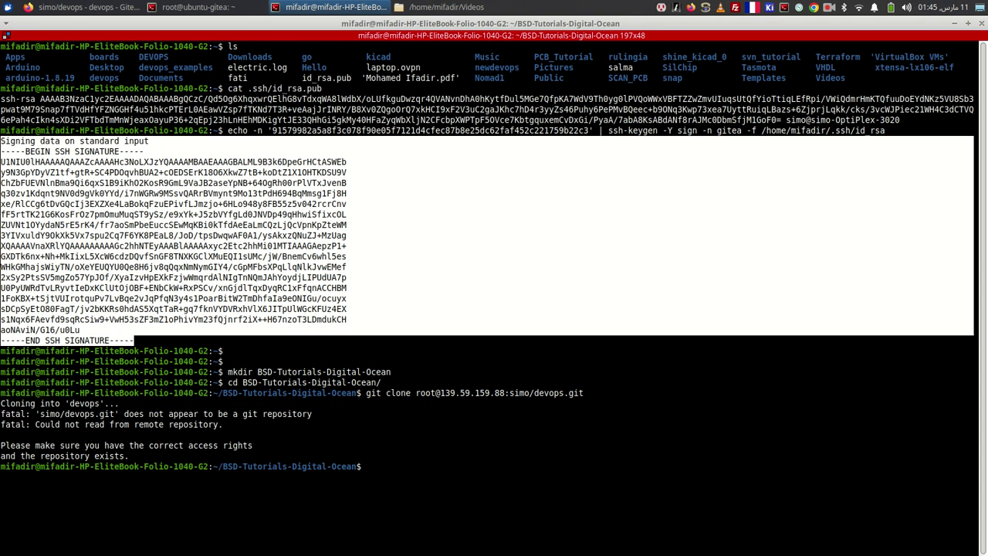
Try the clone again with ssh:// put in front of the repository's SSH address.
{"action": "key", "text": "Up"}
{"action": "key", "text": "ctrl+Left"}
{"action": "key", "text": "ctrl+Left"}
{"action": "key", "text": "ctrl+Left"}
{"action": "key", "text": "ctrl+Left"}
{"action": "key", "text": "ctrl+Left"}
{"action": "key", "text": "ctrl+Left"}
{"action": "key", "text": "ctrl+Left"}
{"action": "key", "text": "ctrl+Left"}
{"action": "type", "text": "ssh://"}
{"action": "key", "text": "Return"}
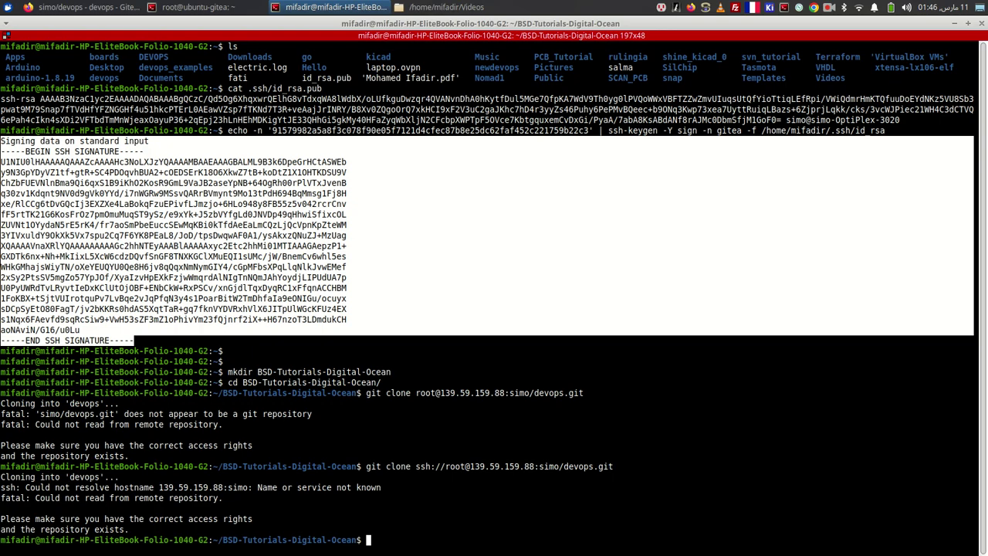
Compare the HTTP and SSH clone addresses of the devops repository in Gitea and copy the HTTP one.
{"action": "key", "text": "alt+Tab"}
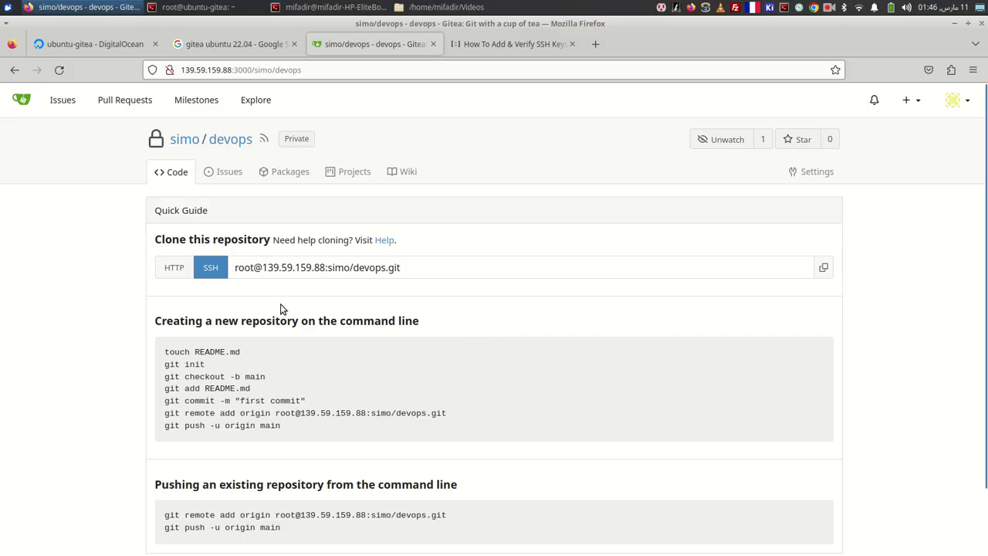
{"action": "left_click", "coordinate": [183, 268]}
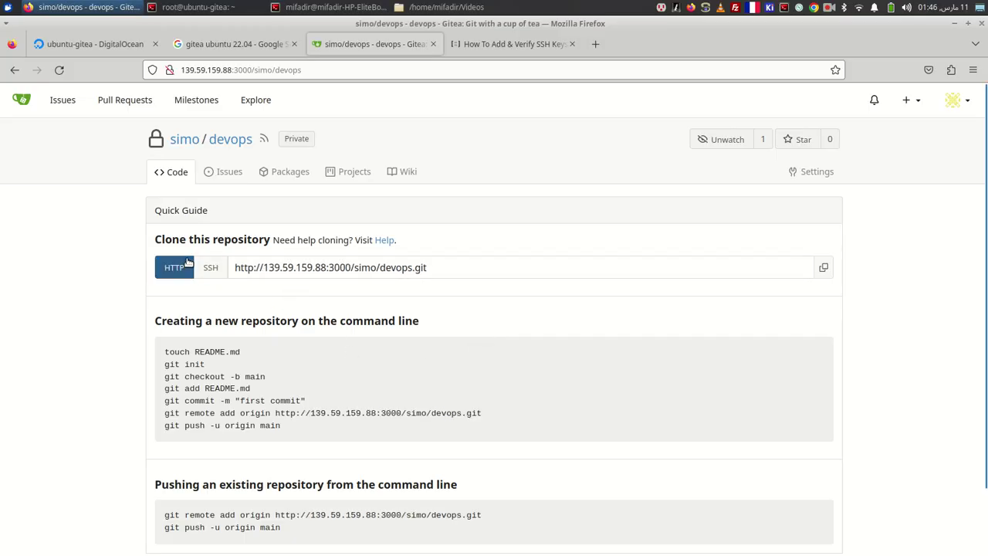
{"action": "left_click", "coordinate": [209, 272]}
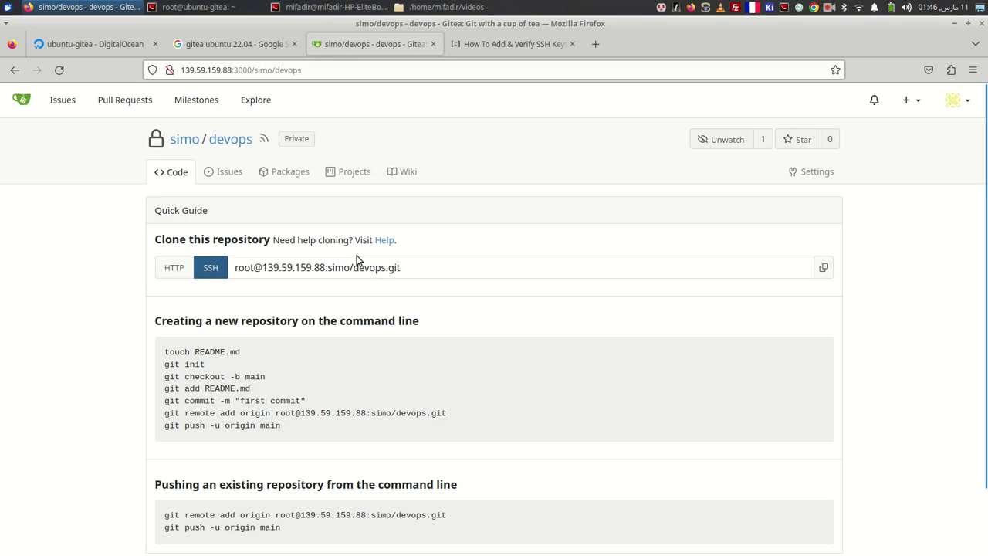
{"action": "left_click", "coordinate": [183, 266]}
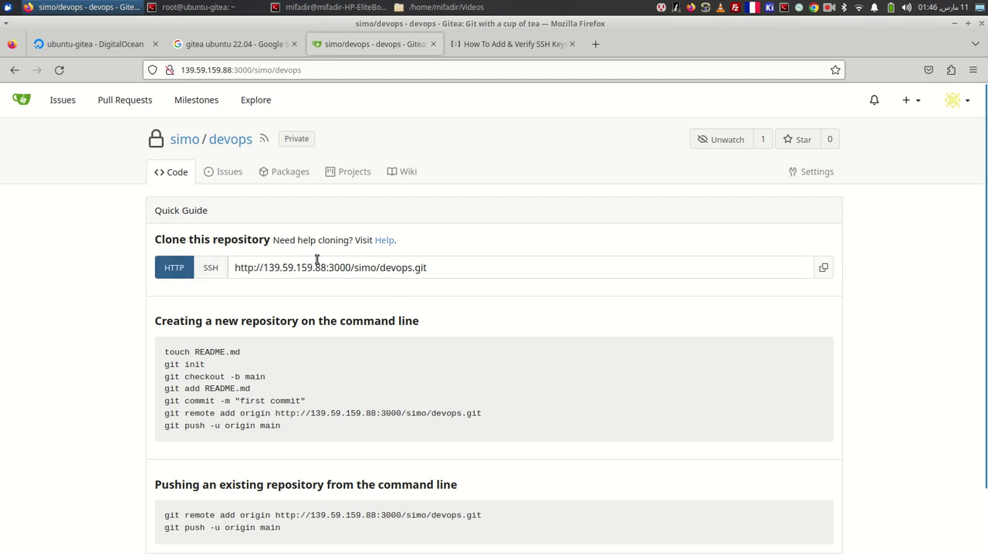
{"action": "left_click", "coordinate": [823, 268]}
In the terminal, clone the devops repository with git clone and the copied HTTP address, entering the Gitea username and password.
{"action": "key", "text": "alt+Tab"}
{"action": "key", "text": "ctrl+c"}
{"action": "type", "text": "gi"}
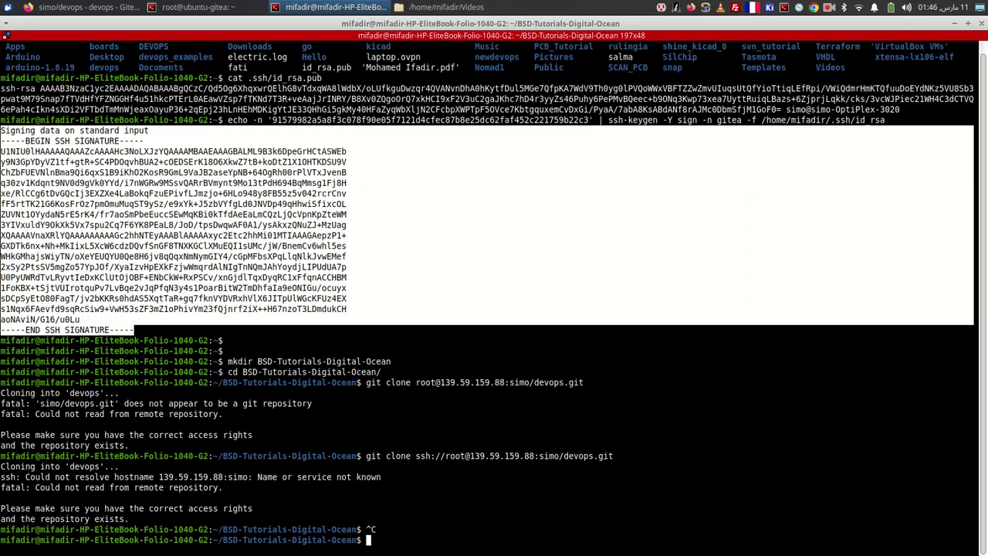
{"action": "type", "text": "t clone"}
{"action": "right_click", "coordinate": [528, 226]}
{"action": "left_click", "coordinate": [576, 255]}
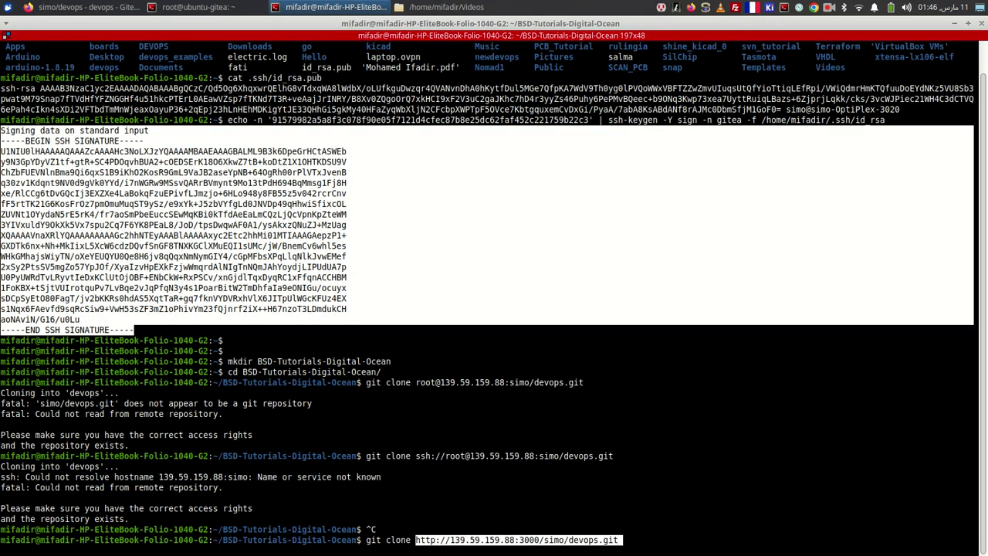
{"action": "key", "text": "Return"}
{"action": "type", "text": "simo"}
{"action": "key", "text": "Return"}
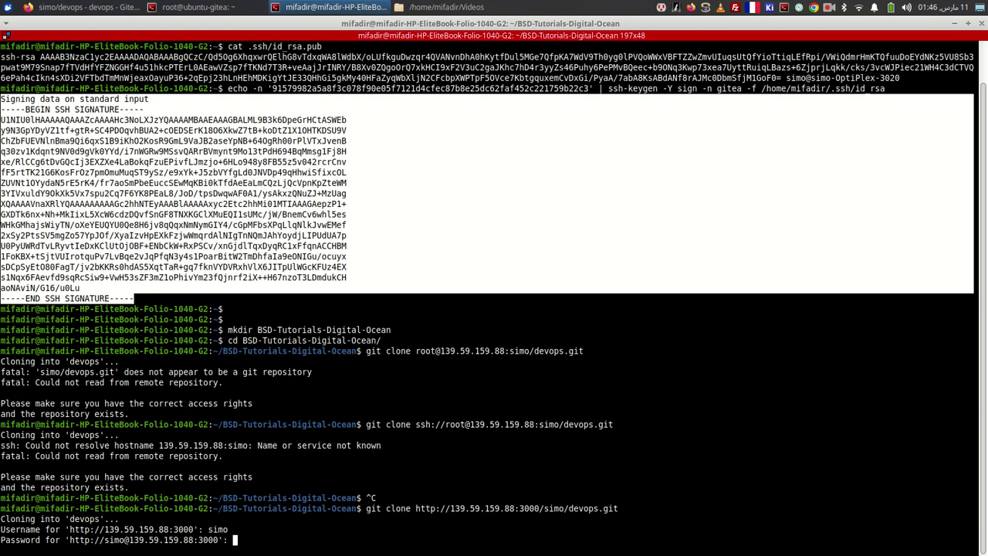
{"action": "key", "text": "Return"}
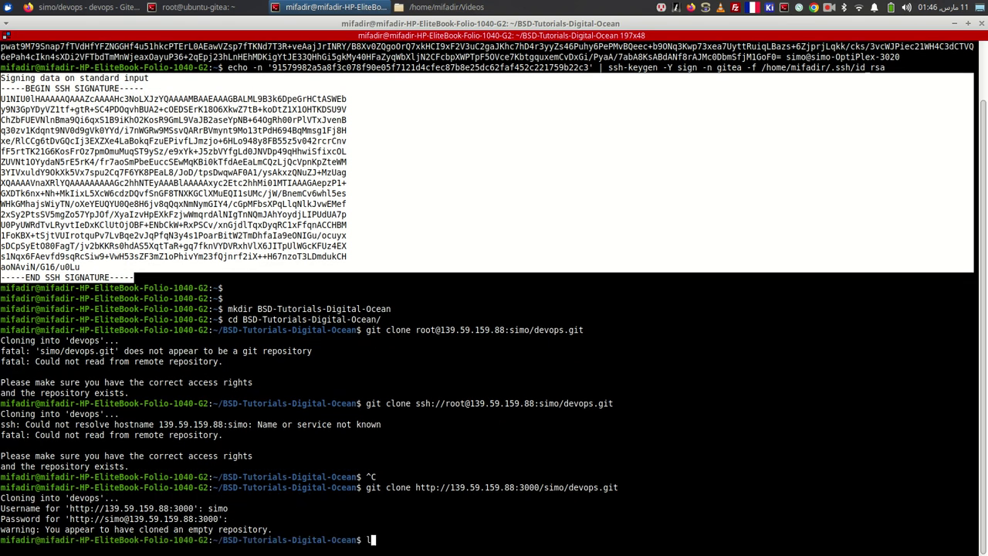
List the cloned folder, change into the devops directory and list its contents.
{"action": "type", "text": "ls"}
{"action": "key", "text": "Return"}
{"action": "type", "text": "cd devops/"}
{"action": "key", "text": "Return"}
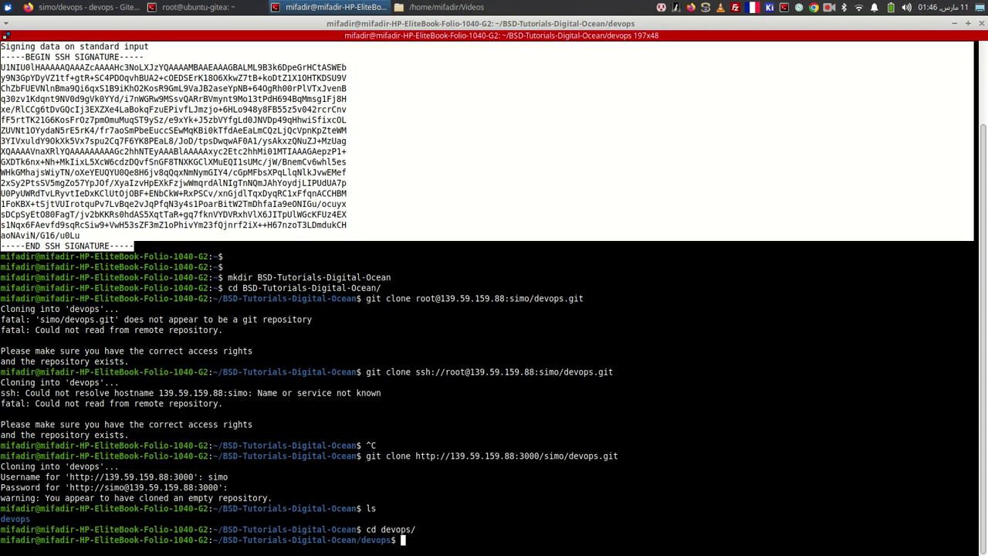
{"action": "type", "text": "ls"}
{"action": "key", "text": "Return"}
{"action": "type", "text": "cp /home/m"}
{"action": "key", "text": "Tab"}
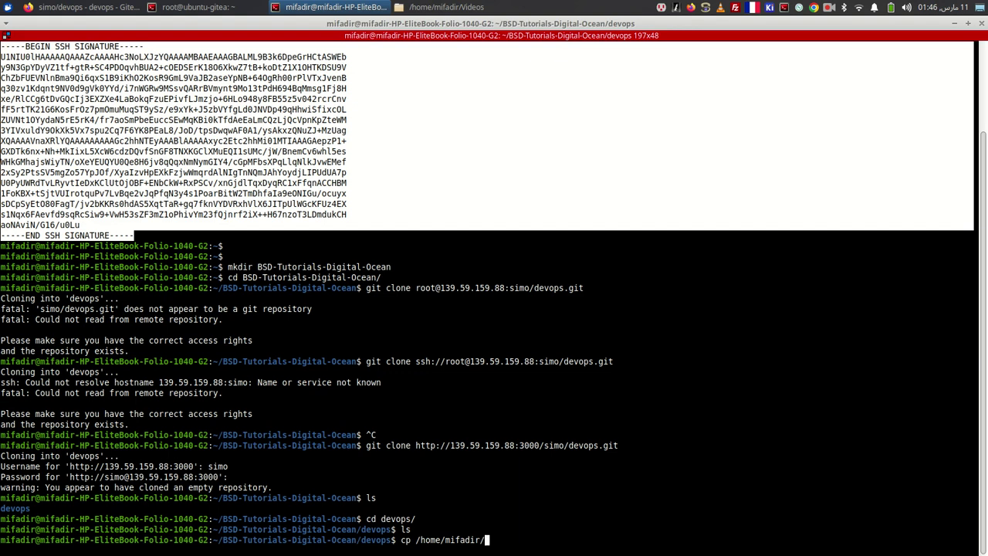
{"action": "key", "text": "ctrl+c"}
Open a root shell with sudo -s, entering the account password, and display the kernel log with dmesg.
{"action": "type", "text": "dmesg"}
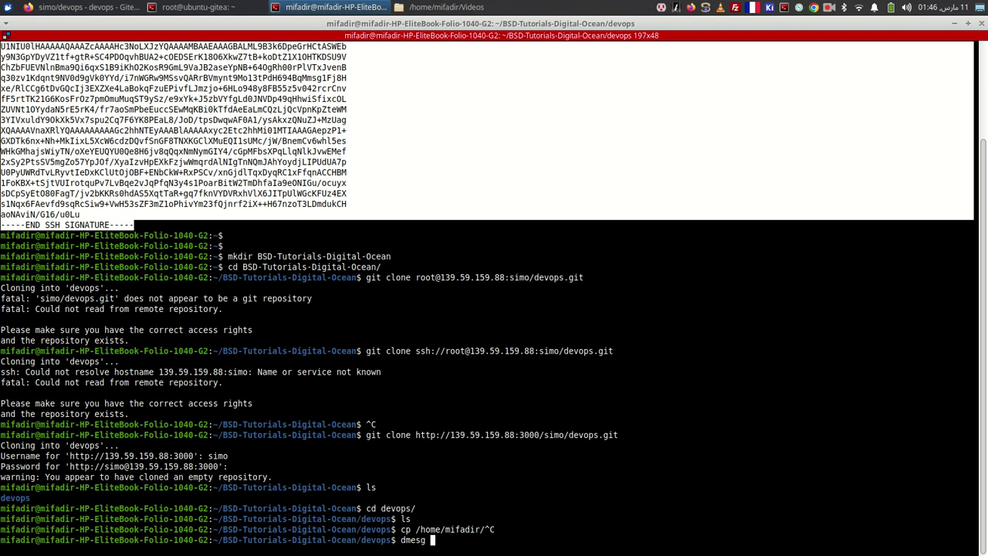
{"action": "key", "text": "Return"}
{"action": "type", "text": "sudo -s"}
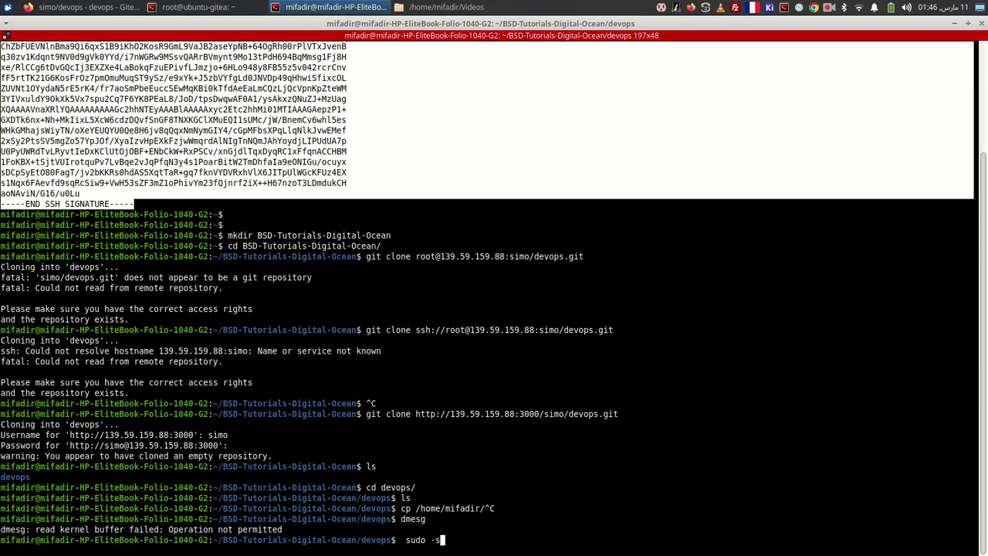
{"action": "key", "text": "Return"}
{"action": "key", "text": "Return"}
{"action": "type", "text": "dmesg"}
{"action": "key", "text": "BackSpace"}
{"action": "key", "text": "Return"}
Save the dmesg output to hp-laptop-dmesg.txt in the devops folder and leave the root shell.
{"action": "type", "text": "dmesg  > "}
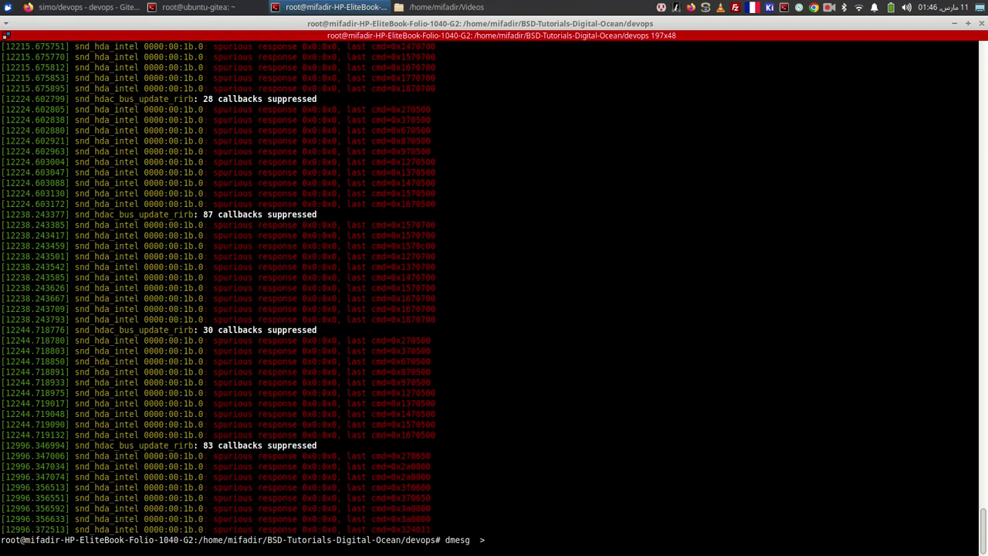
{"action": "type", "text": "hp-laptop-dmesg.txt"}
{"action": "key", "text": "Return"}
{"action": "type", "text": "exit"}
{"action": "key", "text": "Return"}
{"action": "type", "text": "ls"}
{"action": "key", "text": "Return"}
{"action": "type", "text": "gi"}
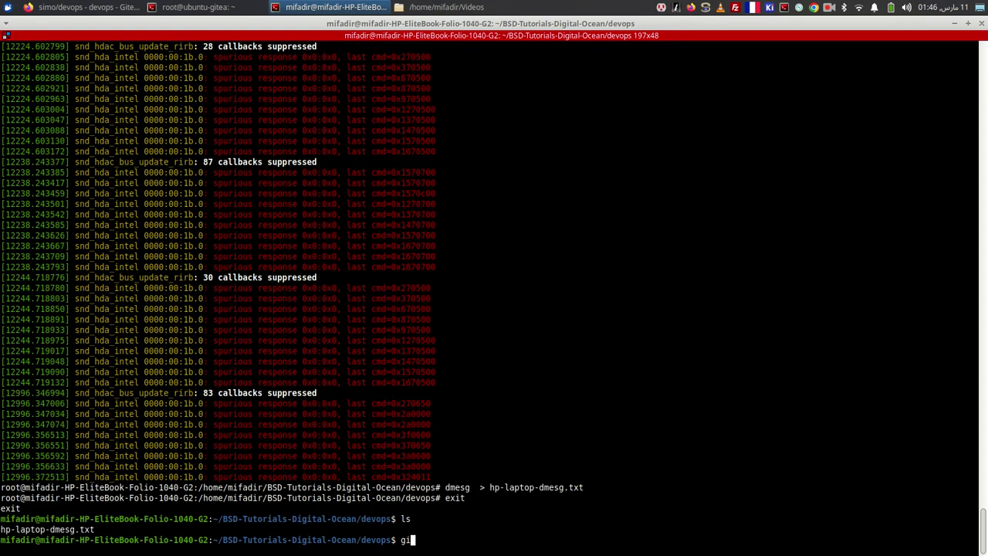
{"action": "key", "text": "ctrl+c"}
{"action": "type", "text": "c"}
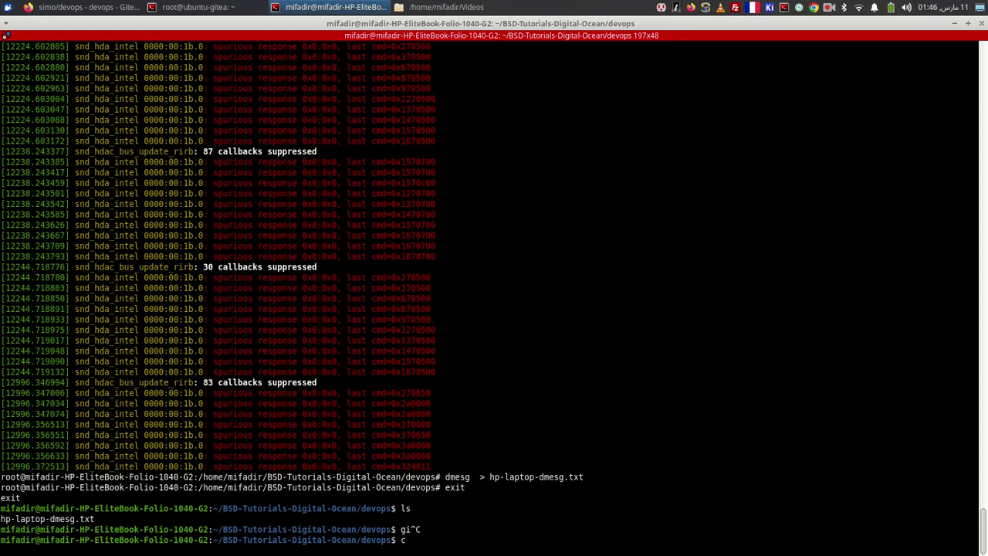
{"action": "key", "text": "ctrl+c"}
Stage hp-laptop-dmesg.txt with git add.
{"action": "type", "text": "git add "}
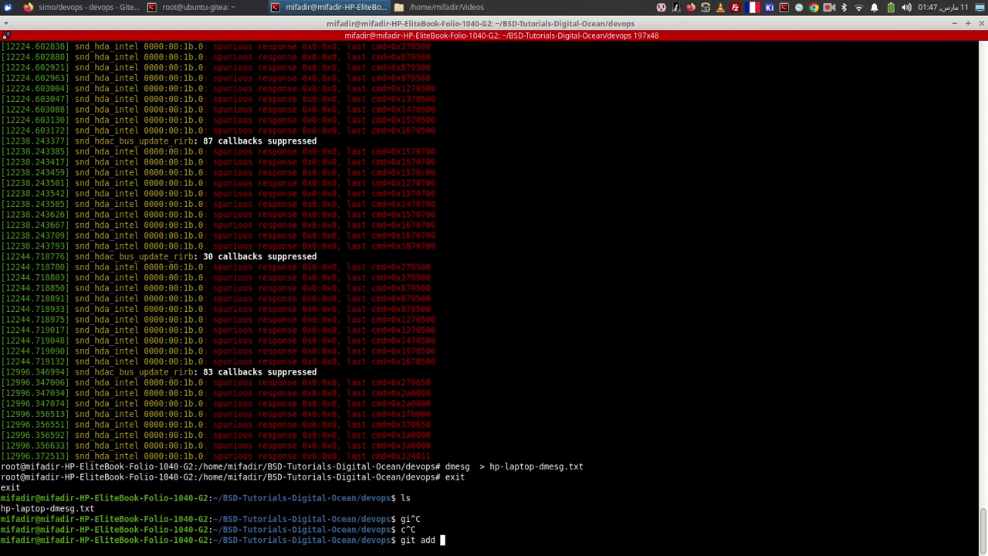
{"action": "type", "text": "h"}
{"action": "key", "text": "Tab"}
{"action": "key", "text": "Return"}
Commit the staged file with git commit -am and the message "dmesg hp-laptop".
{"action": "type", "text": "git"}
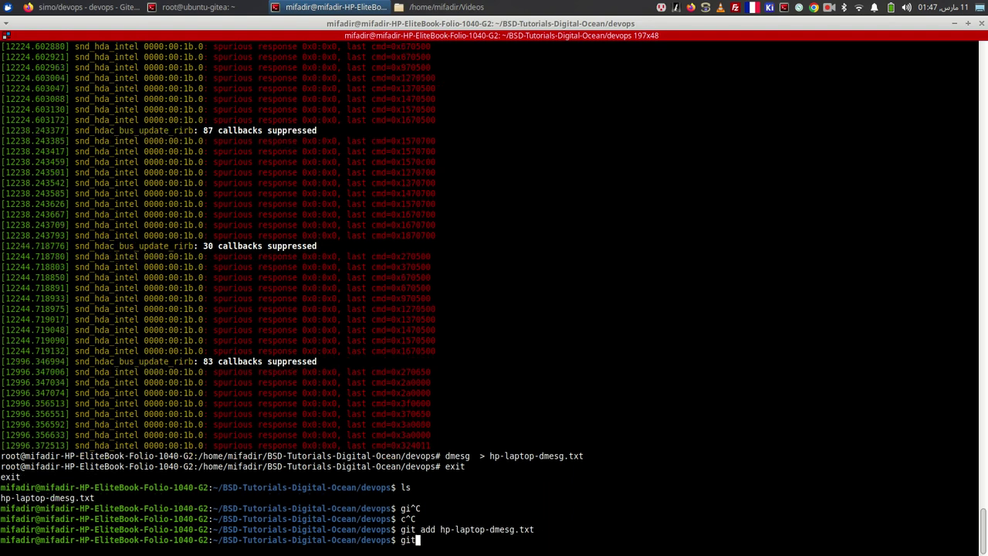
{"action": "type", "text": " commit -am"}
{"action": "type", "text": " \"dmesg "}
{"action": "type", "text": "htp-"}
{"action": "key", "text": "BackSpace"}
{"action": "key", "text": "BackSpace"}
{"action": "type", "text": "p-laptop\""}
{"action": "key", "text": "Return"}
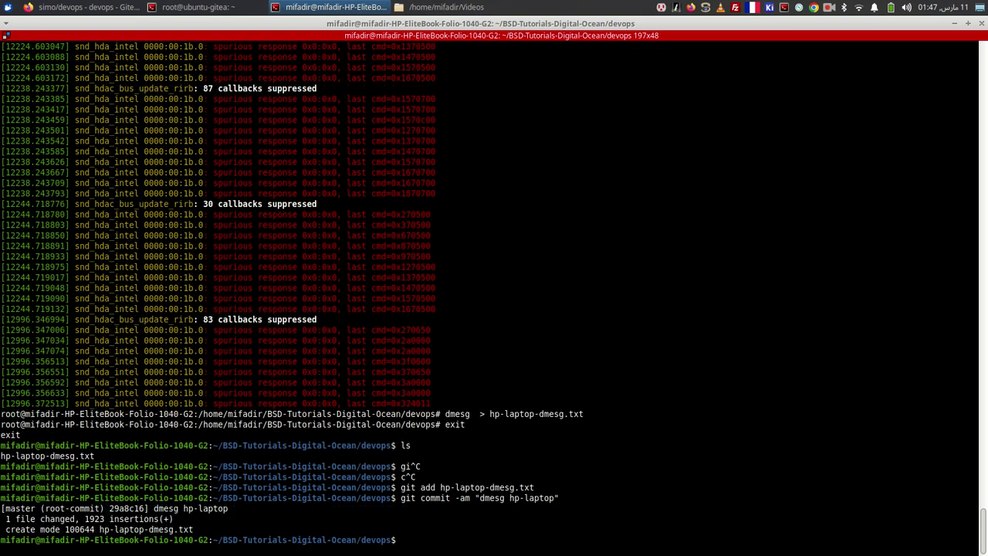
Push the commit to the remote repository with git push, entering the Gitea username and password.
{"action": "type", "text": "git push"}
{"action": "key", "text": "Return"}
{"action": "type", "text": "simo"}
{"action": "key", "text": "Return"}
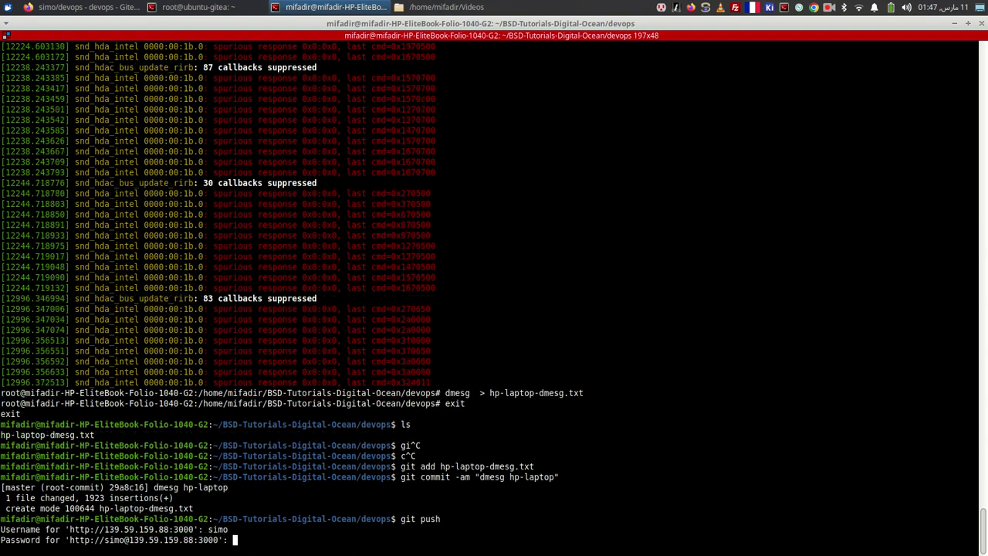
{"action": "key", "text": "Return"}
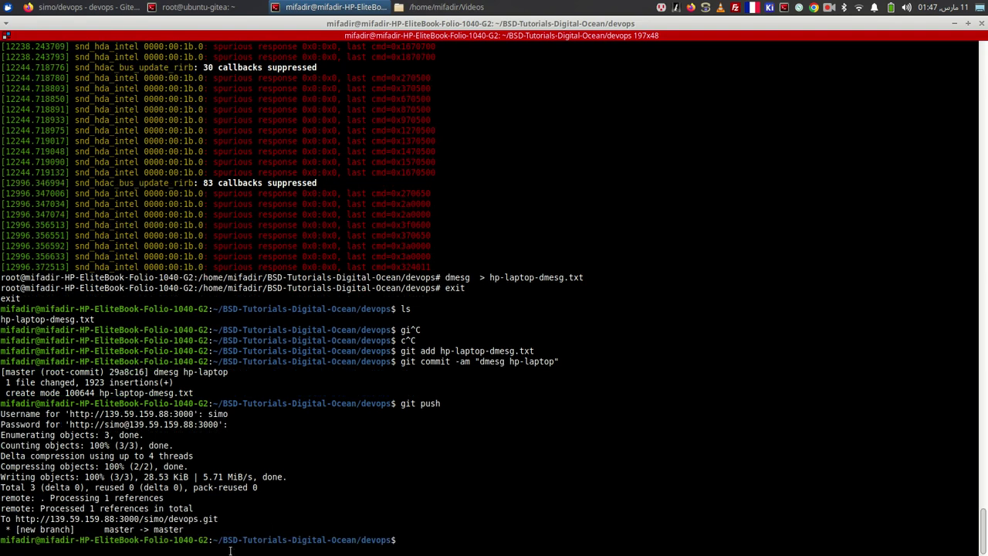
In Firefox, reload the devops repository page, examine the "dmesg hp-laptop" commit's details and return to the repository's file list.
{"action": "key", "text": "alt+Tab"}
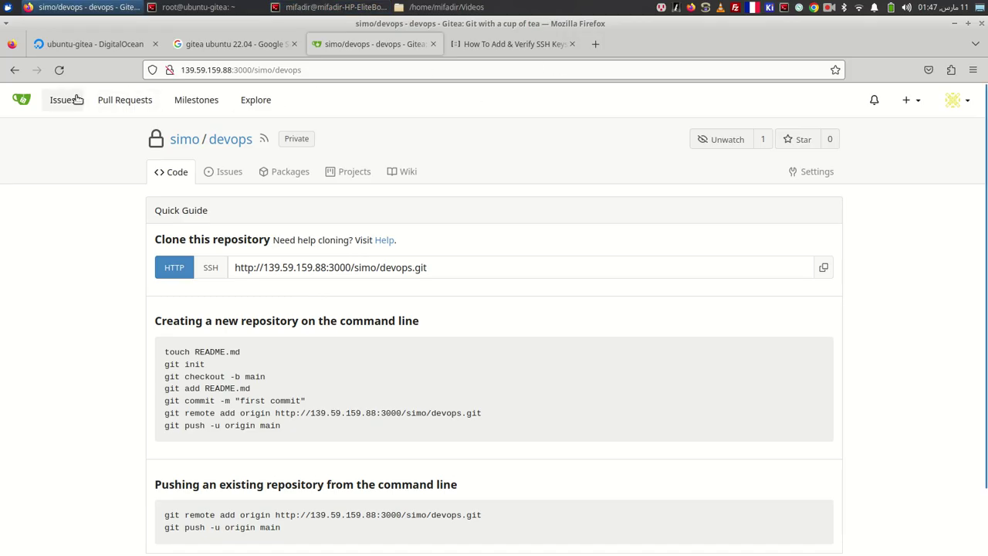
{"action": "left_click", "coordinate": [59, 69]}
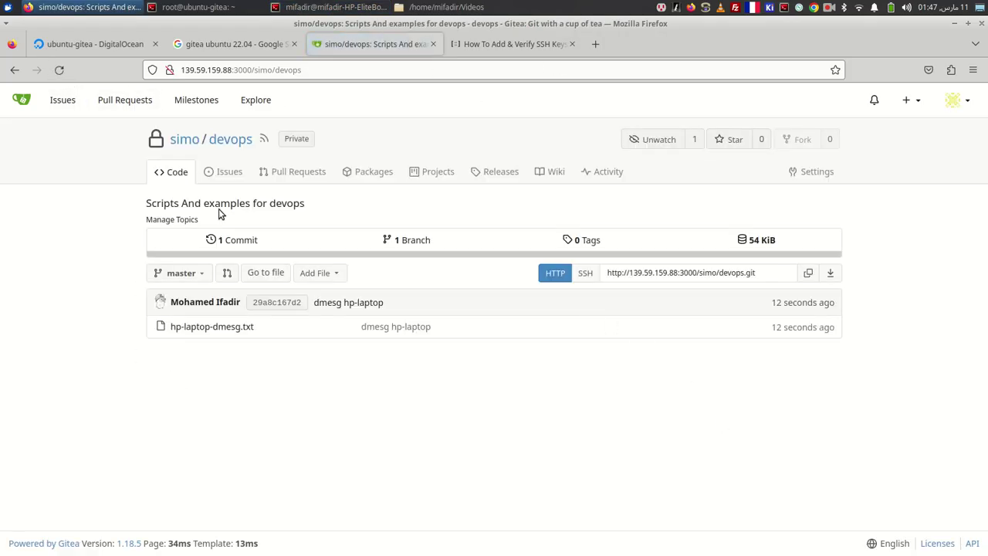
{"action": "left_click", "coordinate": [229, 242]}
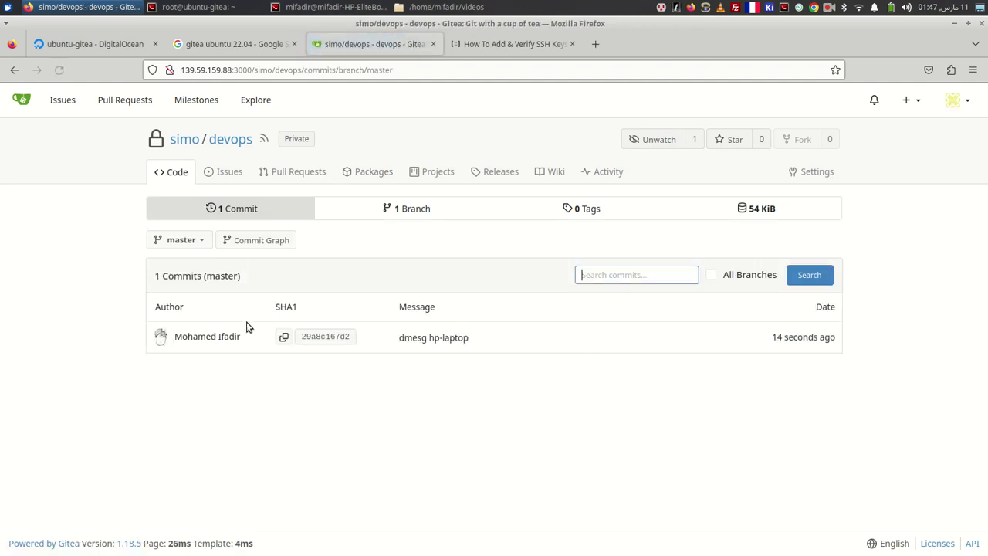
{"action": "left_click", "coordinate": [320, 337]}
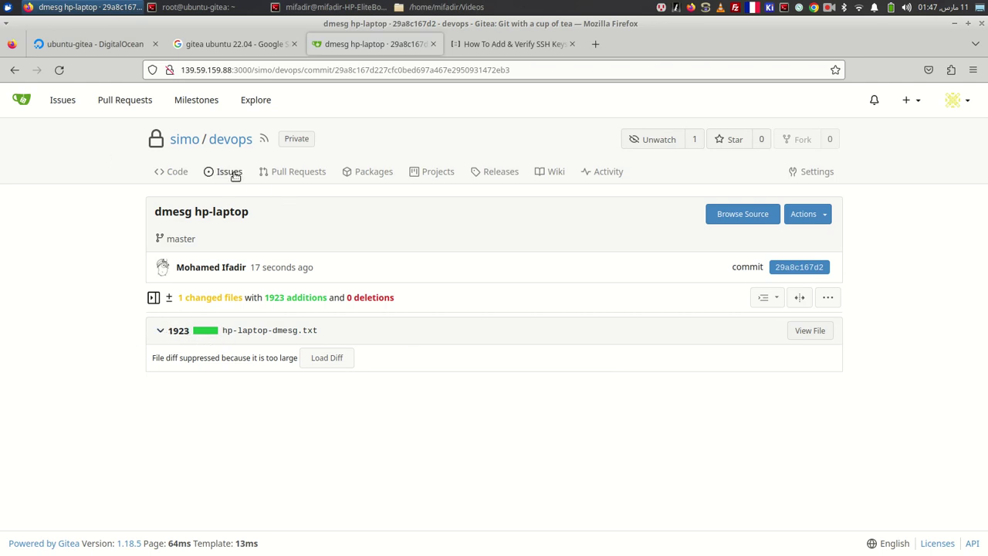
{"action": "left_click", "coordinate": [13, 68]}
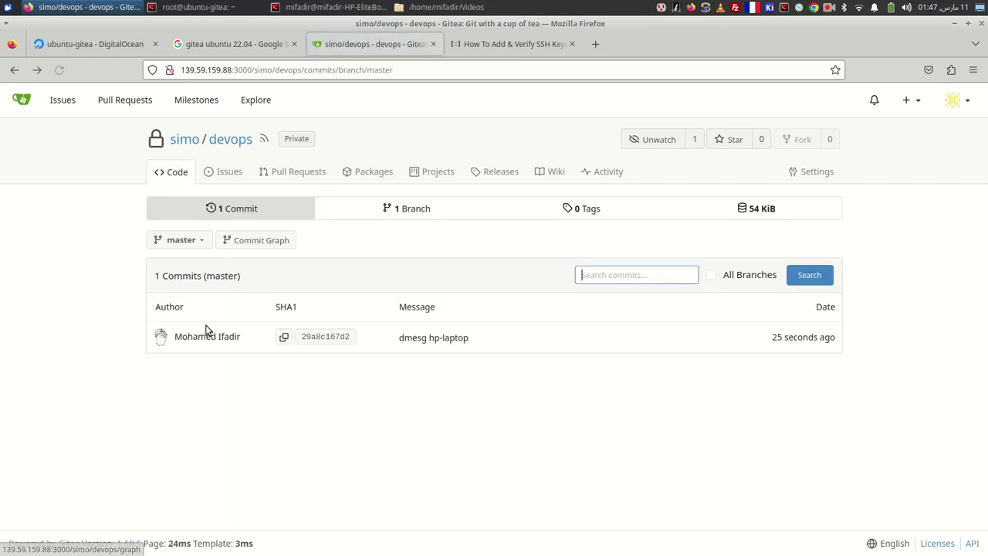
{"action": "left_click", "coordinate": [14, 69]}
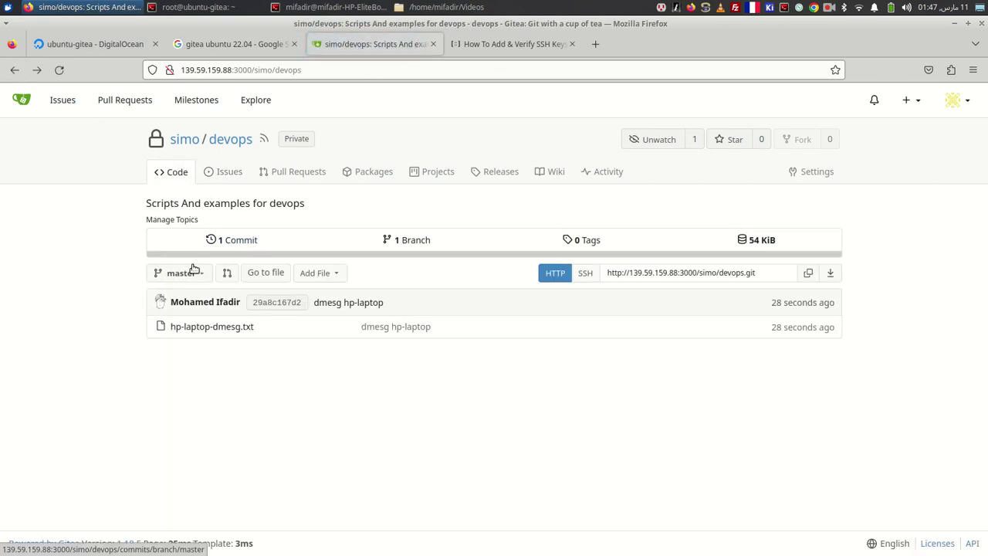
View the contents of hp-laptop-dmesg.txt in Gitea and return to the repository page.
{"action": "left_click", "coordinate": [213, 327]}
{"action": "scroll", "coordinate": [529, 421], "scroll_direction": "down", "scroll_amount": 8}
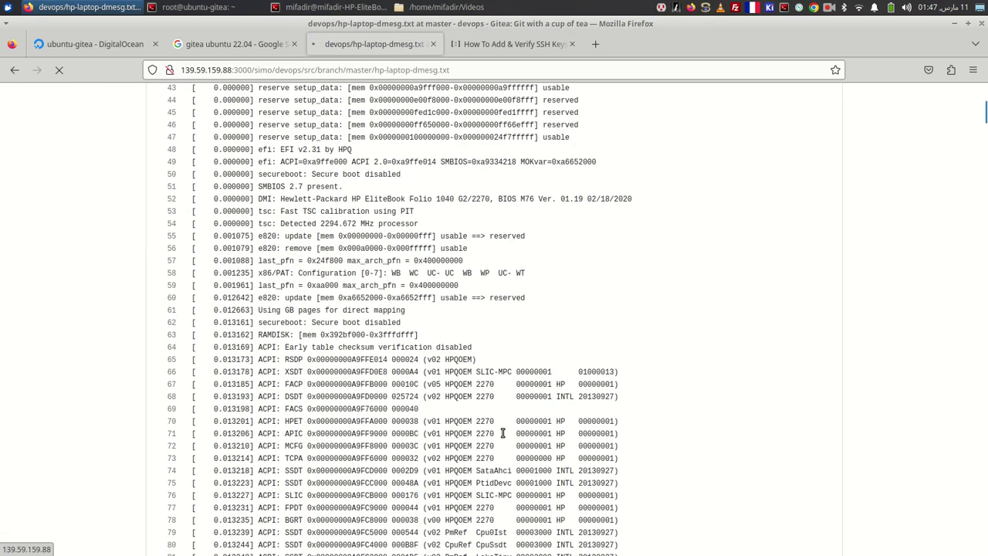
{"action": "scroll", "coordinate": [444, 347], "scroll_direction": "down", "scroll_amount": 4}
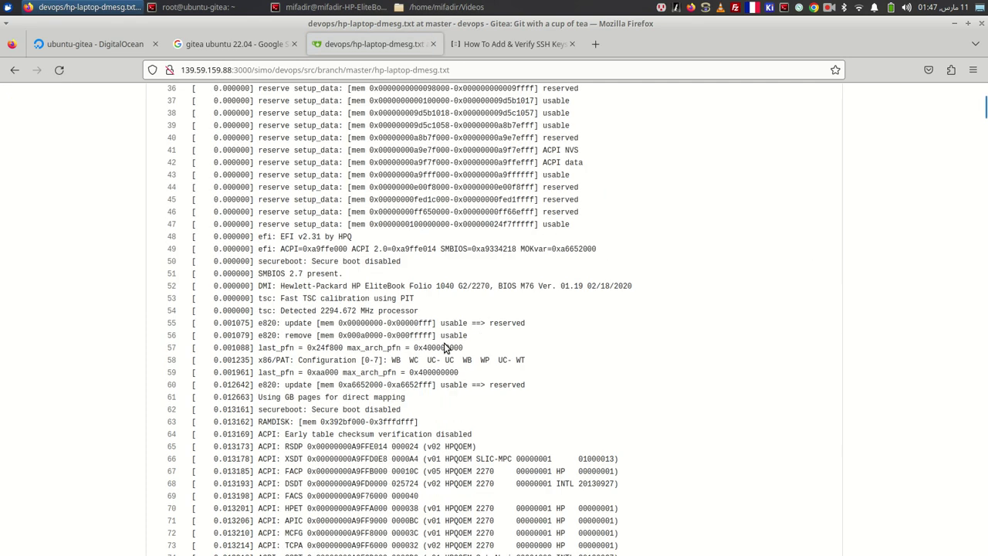
{"action": "scroll", "coordinate": [444, 347], "scroll_direction": "up", "scroll_amount": 5}
{"action": "left_click", "coordinate": [14, 69]}
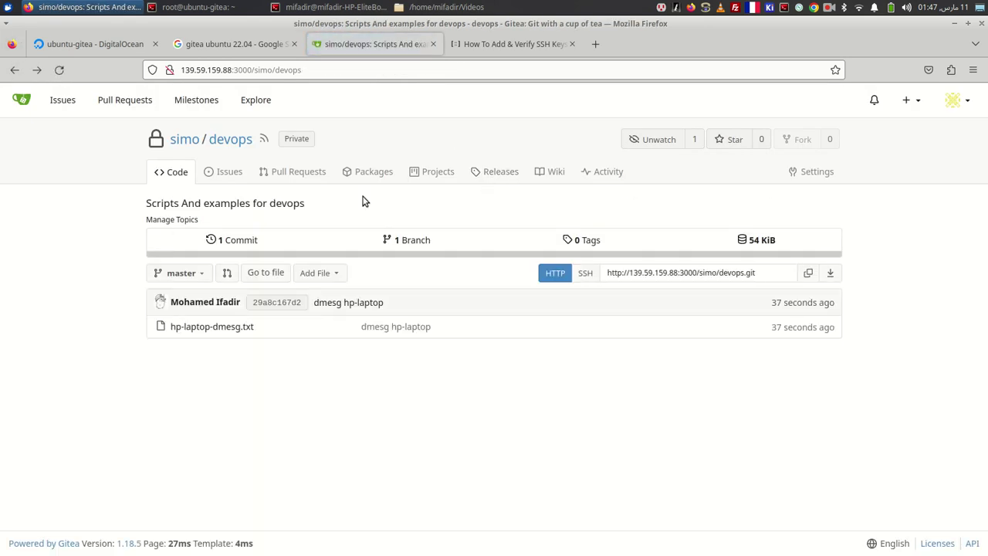
Create a branch named dev from master in the devops repository and open the branch list.
{"action": "left_click", "coordinate": [236, 243]}
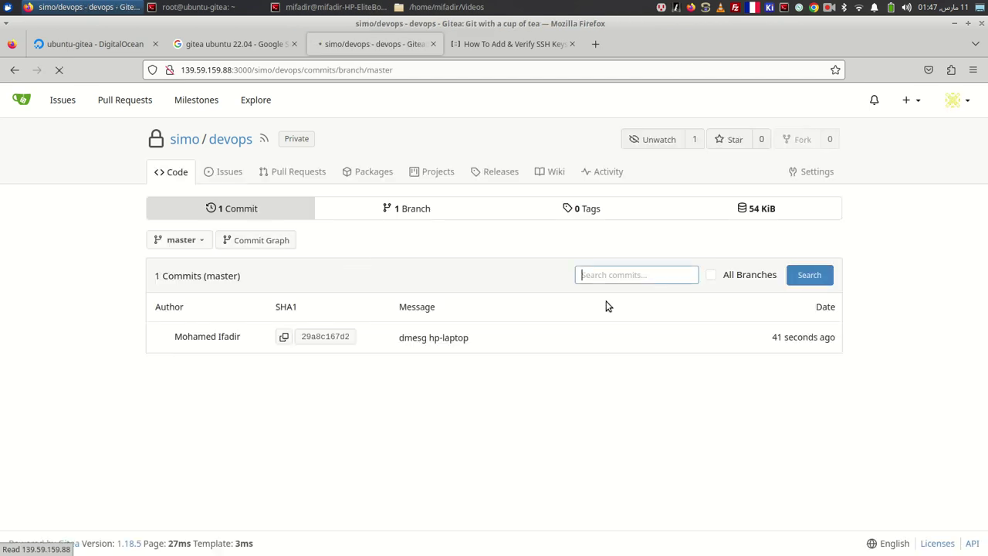
{"action": "left_click", "coordinate": [420, 214]}
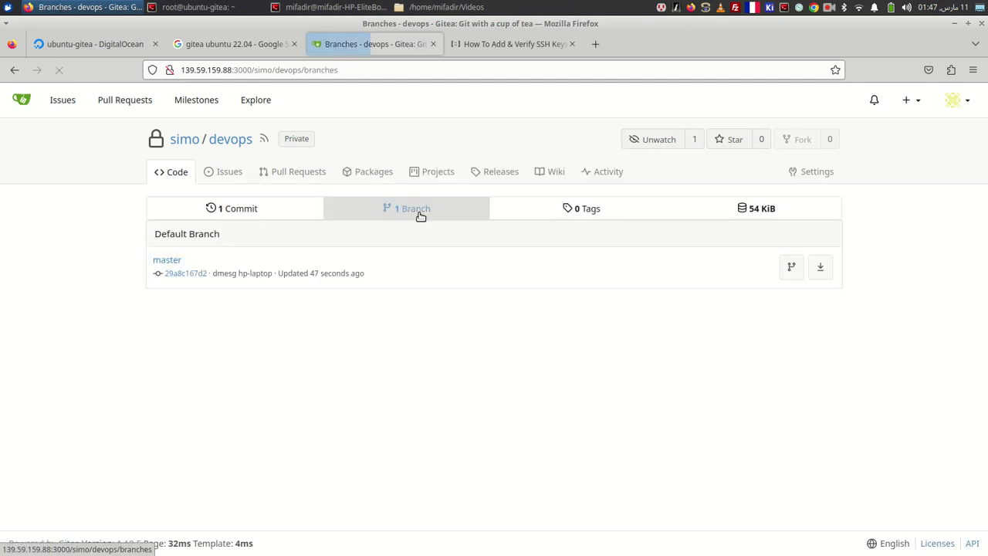
{"action": "left_click", "coordinate": [792, 268]}
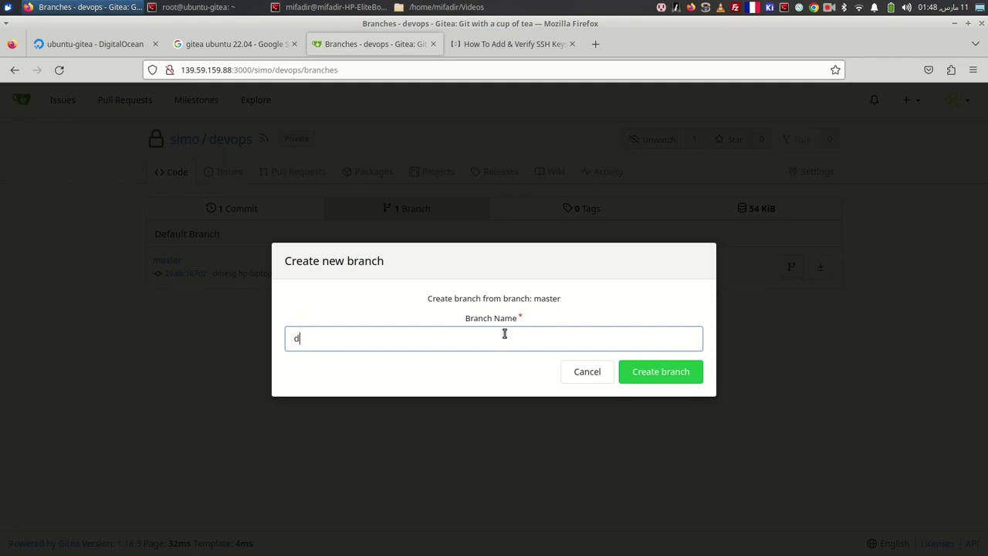
{"action": "type", "text": "dev"}
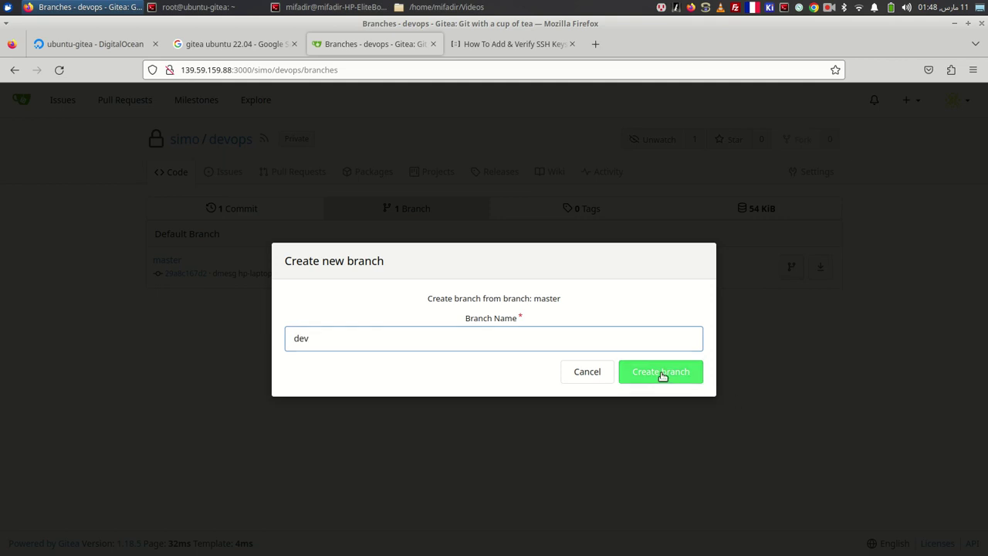
{"action": "left_click", "coordinate": [656, 377]}
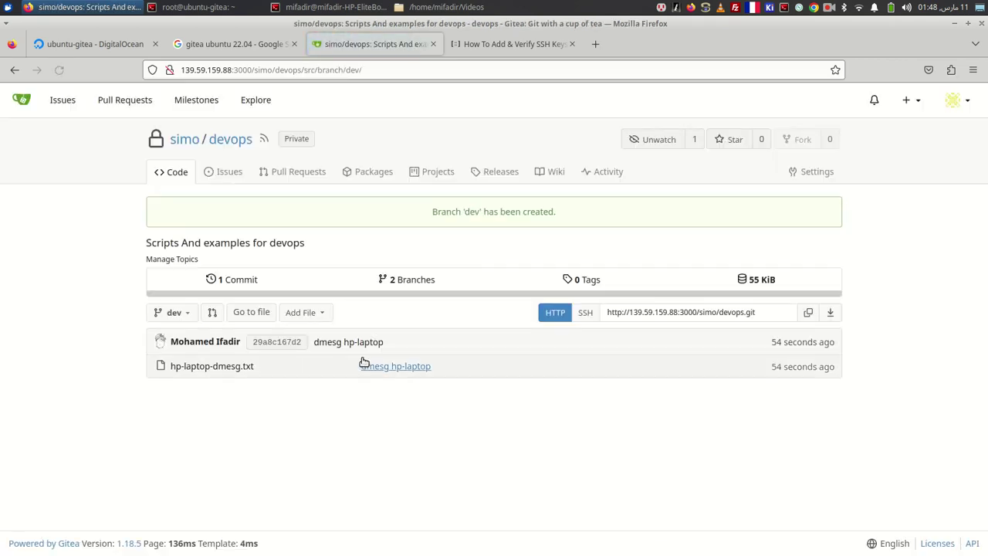
{"action": "left_click", "coordinate": [425, 287]}
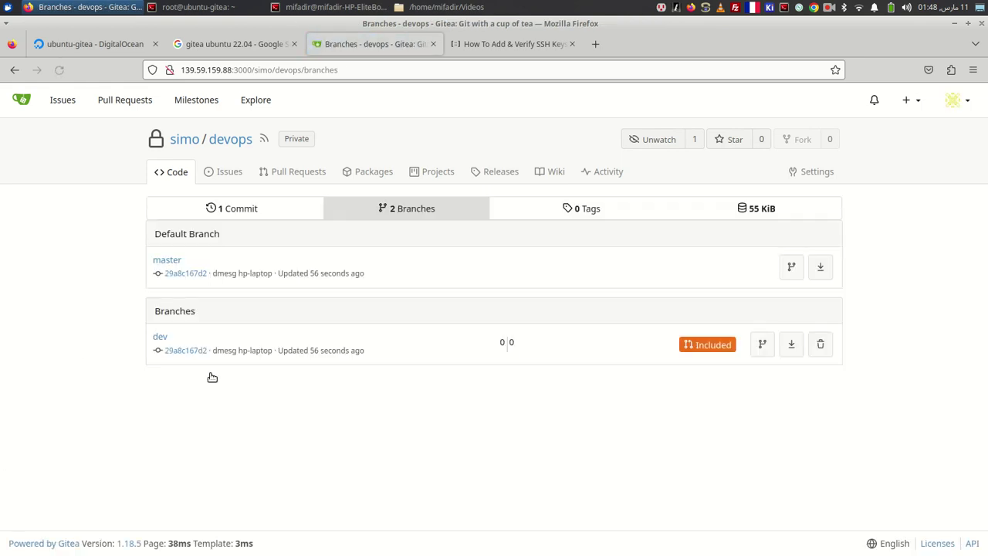
In the terminal, fetch the remote changes with git pull, entering the Gitea username and password.
{"action": "key", "text": "alt+Tab"}
{"action": "type", "text": "git pull"}
{"action": "key", "text": "Return"}
{"action": "type", "text": "simo"}
{"action": "key", "text": "Return"}
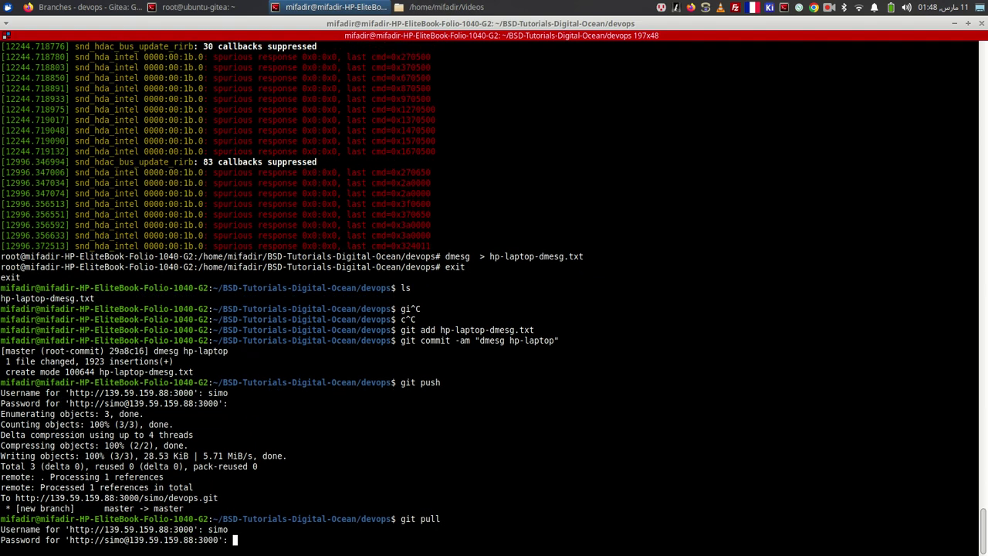
{"action": "key", "text": "Return"}
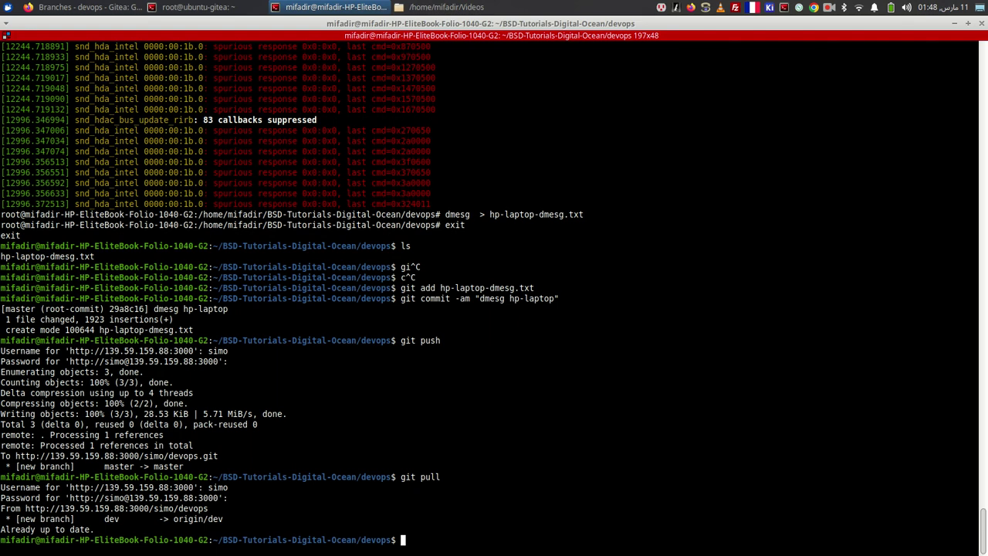
List the local branches with git branch and check out the dev branch.
{"action": "type", "text": "git branch"}
{"action": "key", "text": "Return"}
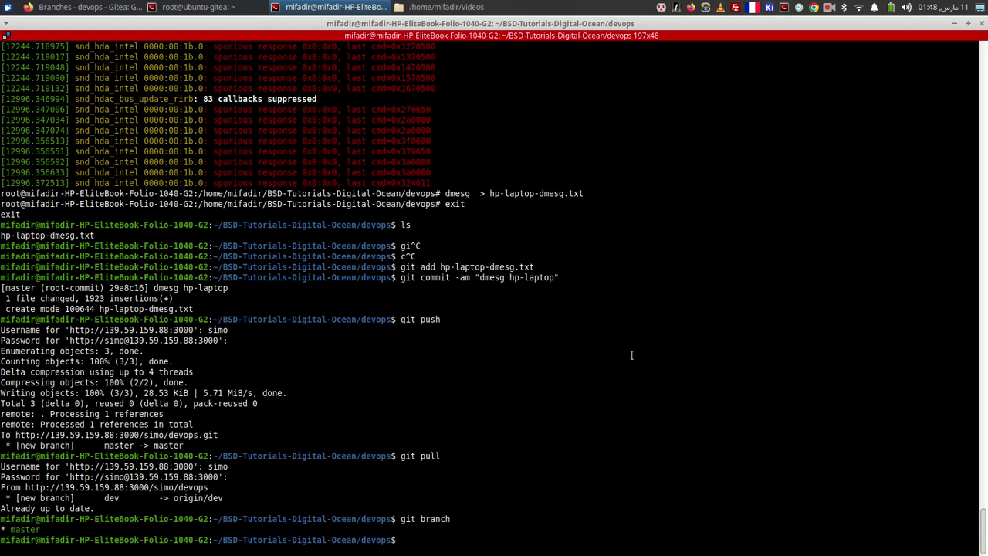
{"action": "key", "text": "alt+Tab"}
{"action": "key", "text": "alt+Tab"}
{"action": "type", "text": "git checkout dev"}
{"action": "key", "text": "Return"}
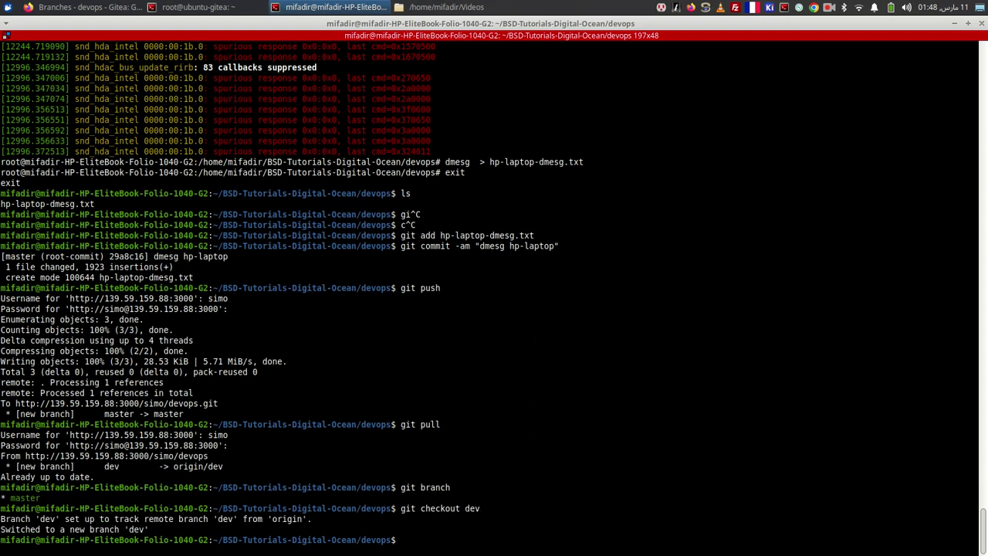
List the local branches with git branch and copy /etc/hosts into the devops repository folder.
{"action": "type", "text": "git branch"}
{"action": "key", "text": "Return"}
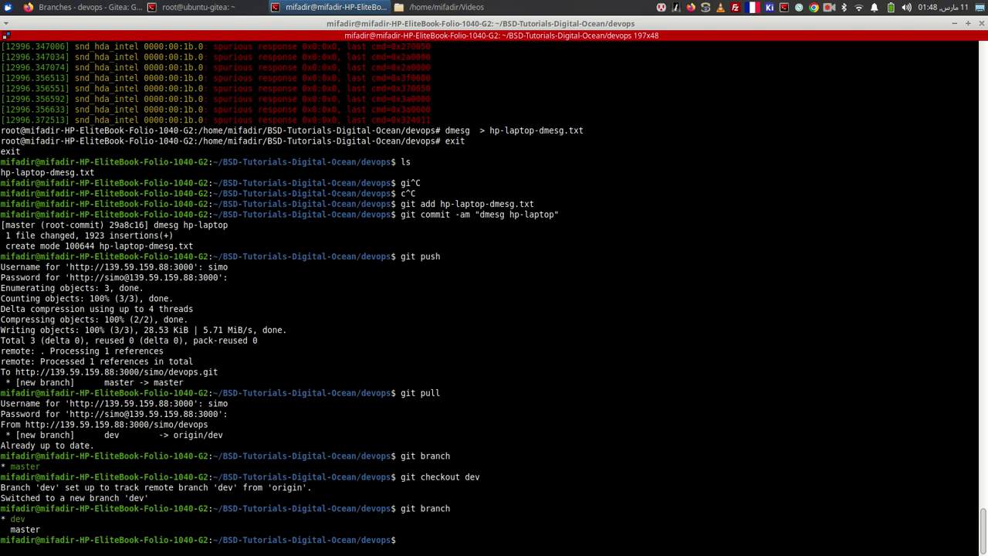
{"action": "type", "text": "cp /etc/hosts ."}
{"action": "key", "text": "Return"}
Stage the hosts file and commit it on the dev branch with the message "add /etc/hosts".
{"action": "type", "text": "git add"}
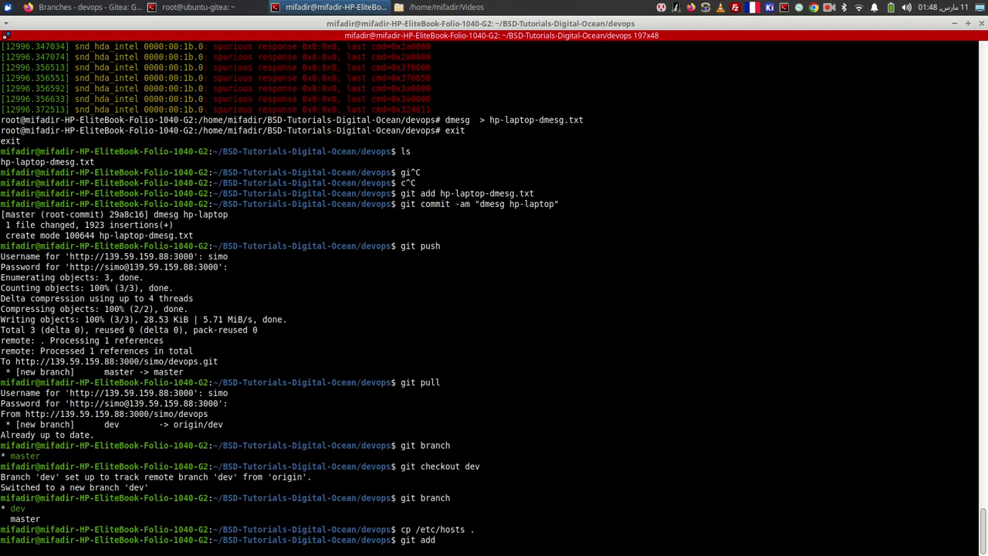
{"action": "type", "text": "hosts"}
{"action": "key", "text": "Return"}
{"action": "type", "text": "git comit -am"}
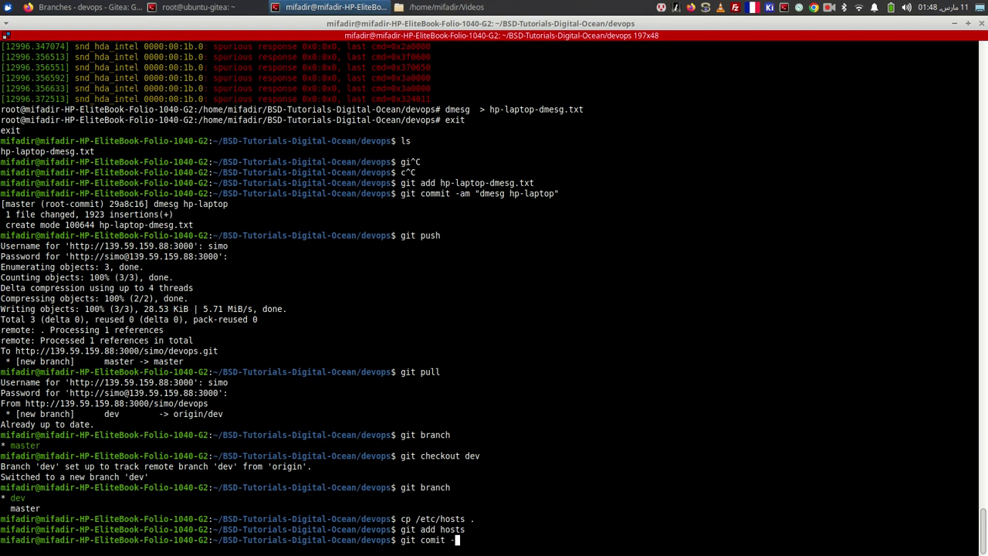
{"action": "key", "text": "BackSpace"}
{"action": "key", "text": "BackSpace"}
{"action": "key", "text": "BackSpace"}
{"action": "key", "text": "BackSpace"}
{"action": "key", "text": "BackSpace"}
{"action": "type", "text": "mit -am \"add /etc/hosgts\""}
{"action": "key", "text": "Return"}
Push the dev branch commit to the Gitea server, entering the Gitea username and password.
{"action": "type", "text": "git push"}
{"action": "key", "text": "Return"}
{"action": "type", "text": "simo"}
{"action": "key", "text": "Return"}
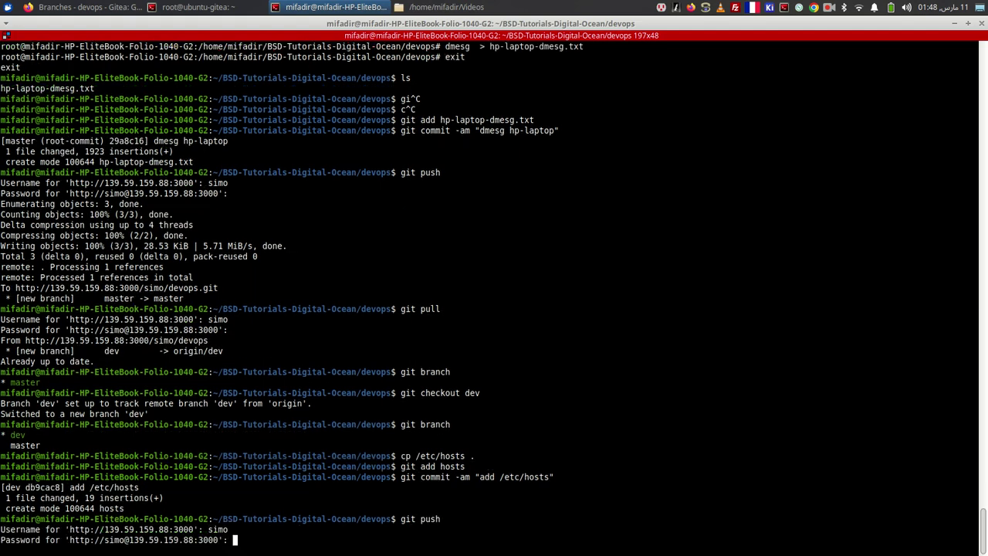
{"action": "key", "text": "Return"}
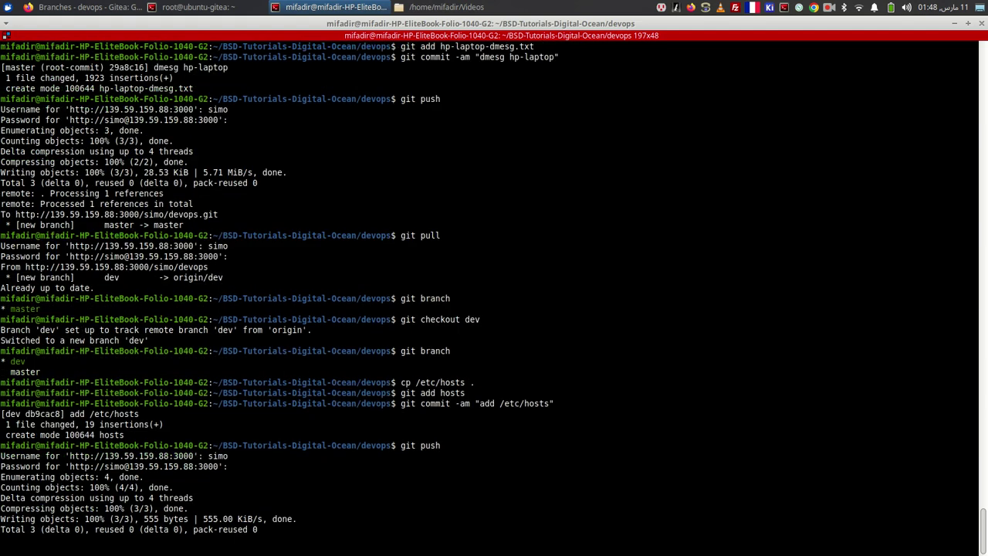
Switch to Gitea in the browser, refresh the branch list, check the master commits and view the dev branch's files.
{"action": "key", "text": "alt+Tab"}
{"action": "left_click", "coordinate": [52, 69]}
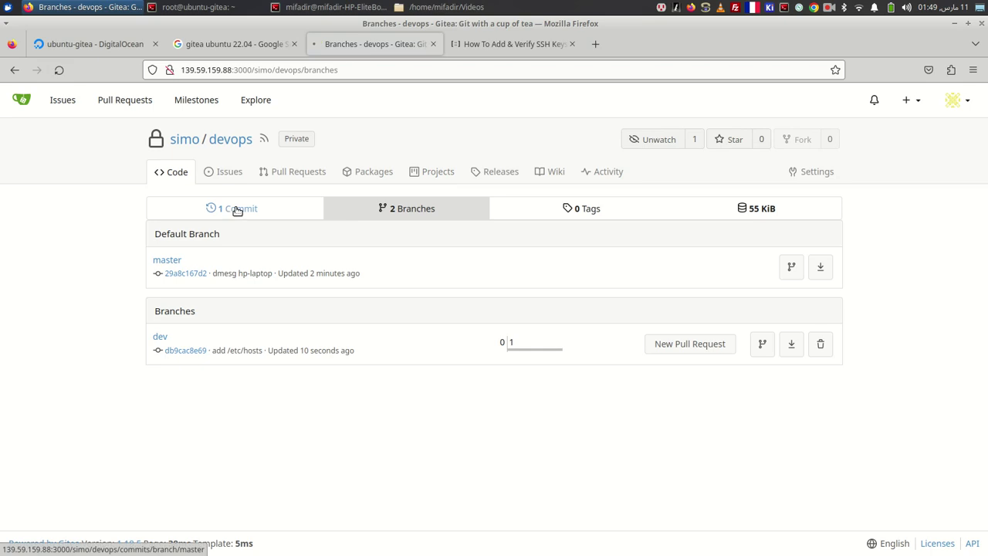
{"action": "left_click", "coordinate": [229, 210]}
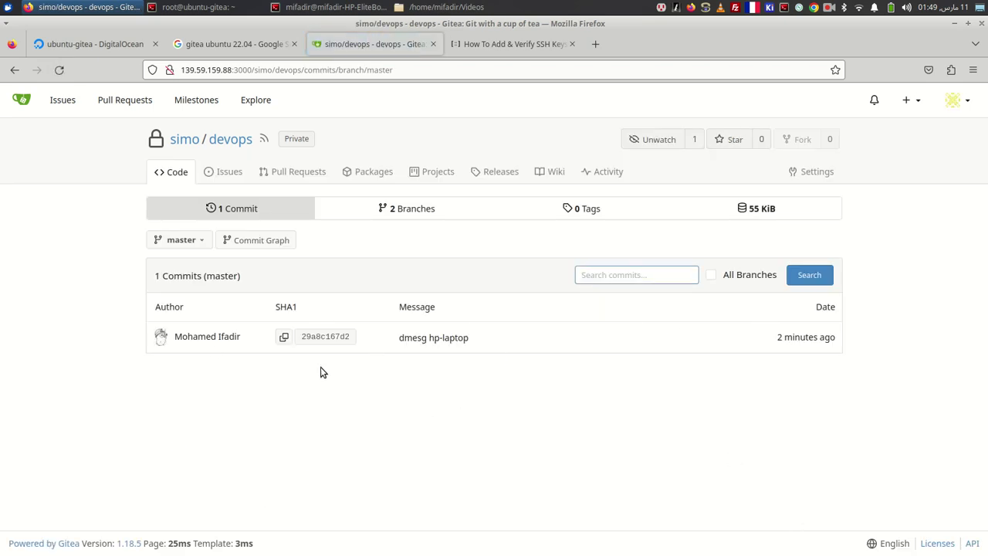
{"action": "left_click", "coordinate": [402, 211]}
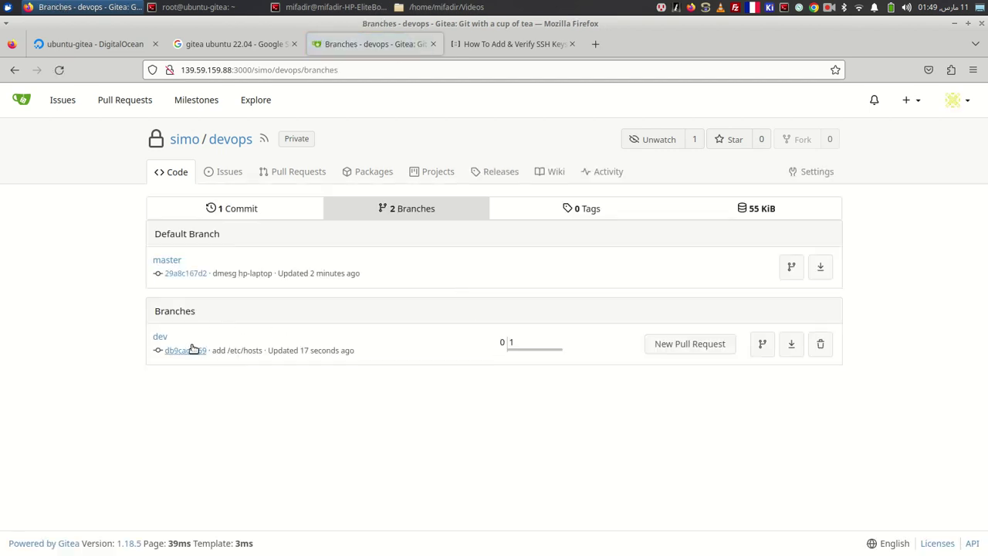
{"action": "left_click", "coordinate": [160, 337]}
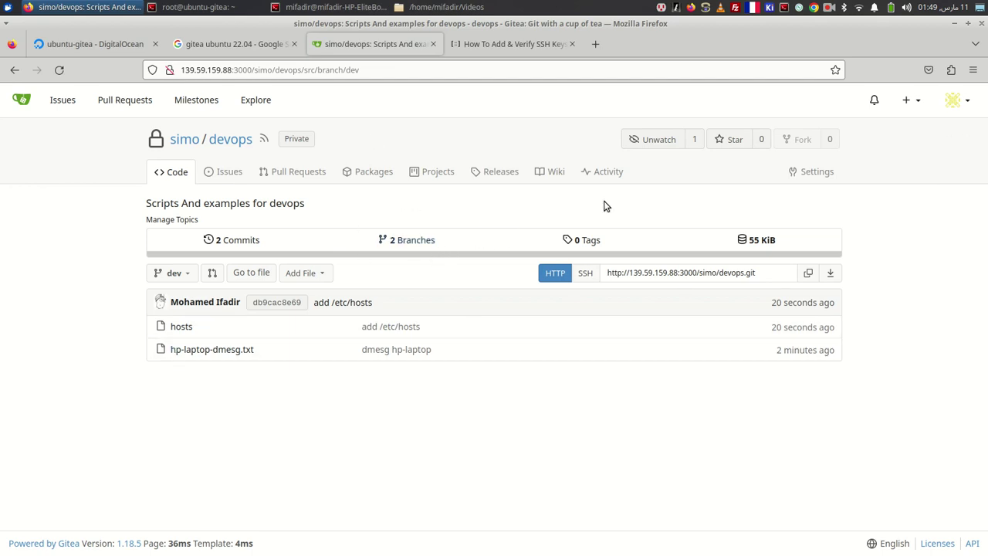
Compare the repository's HTTP and SSH clone addresses, leaving the SSH one displayed.
{"action": "left_click", "coordinate": [586, 272]}
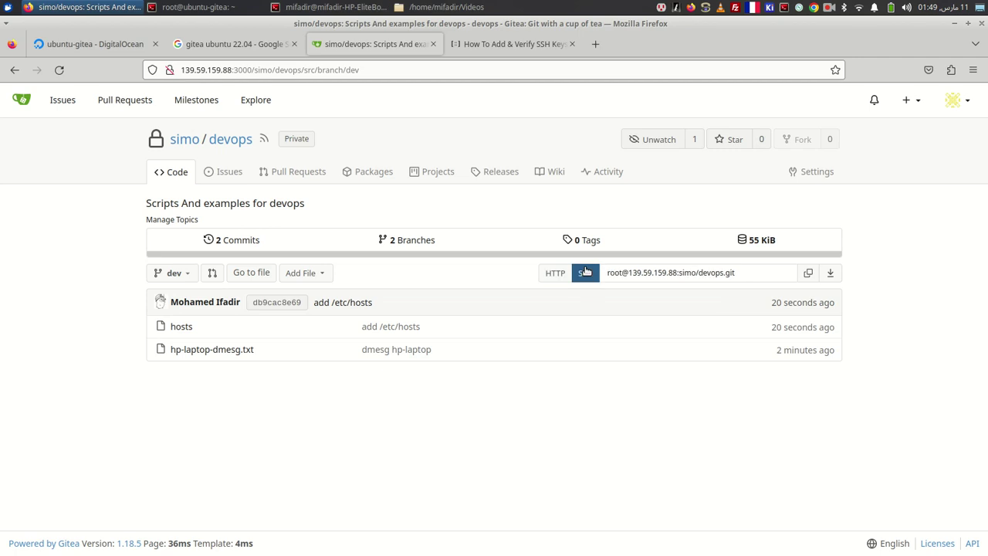
{"action": "left_click", "coordinate": [559, 274]}
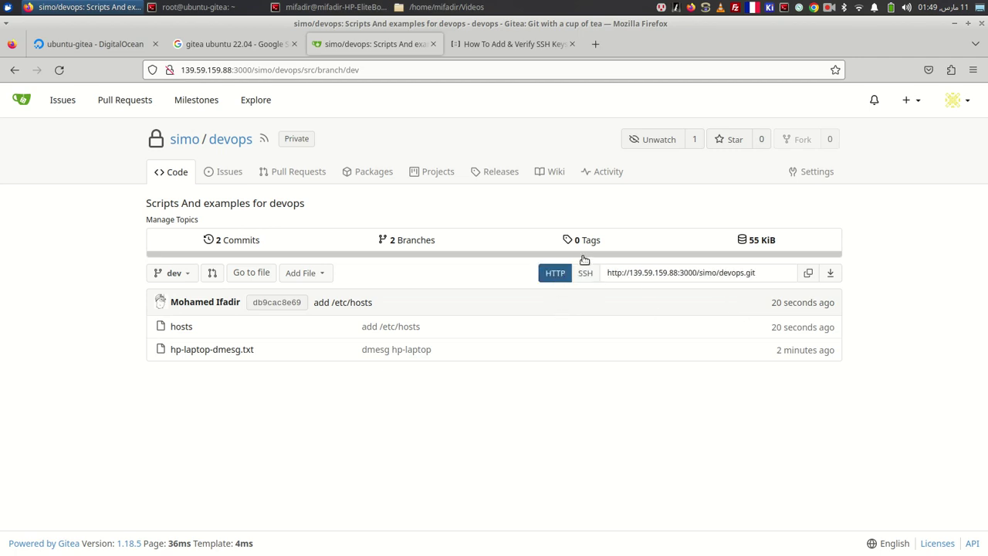
{"action": "left_click", "coordinate": [586, 272]}
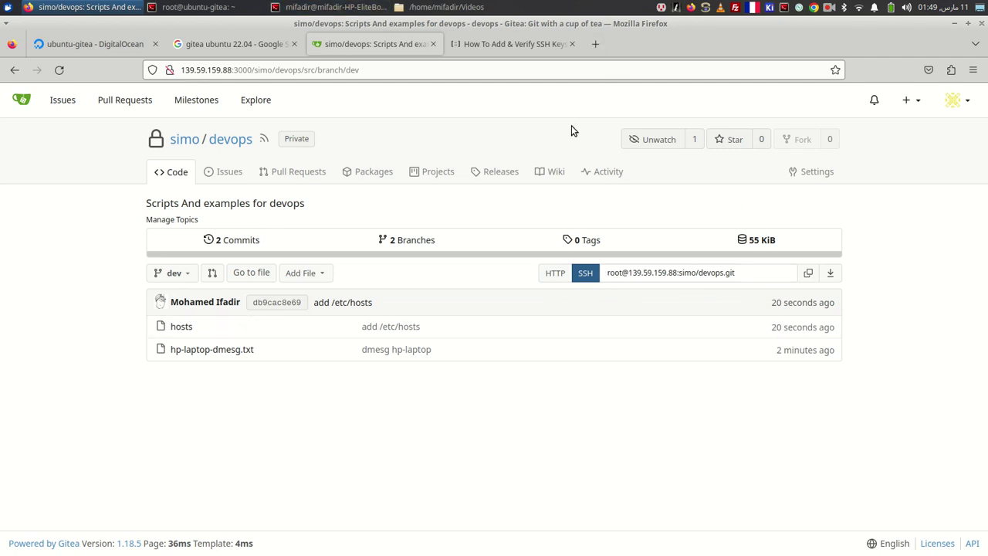
View the devops repository's Wiki and Releases pages, and return to its code page.
{"action": "left_click", "coordinate": [556, 172]}
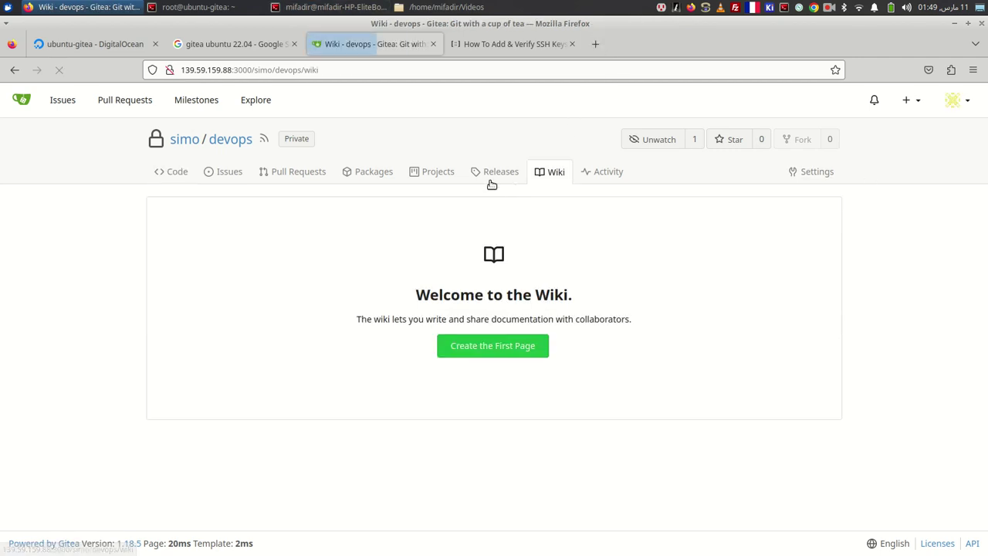
{"action": "left_click", "coordinate": [498, 173]}
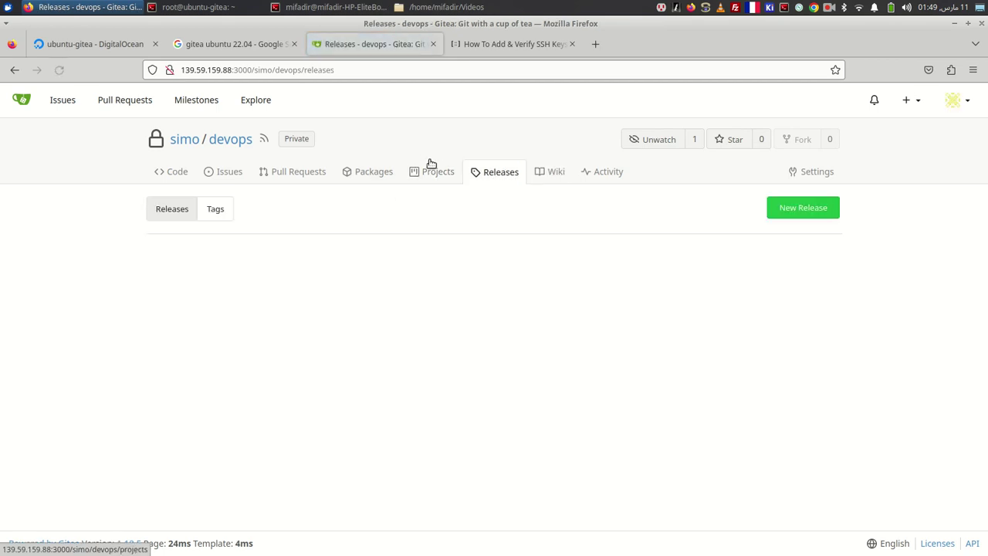
{"action": "left_click", "coordinate": [174, 171]}
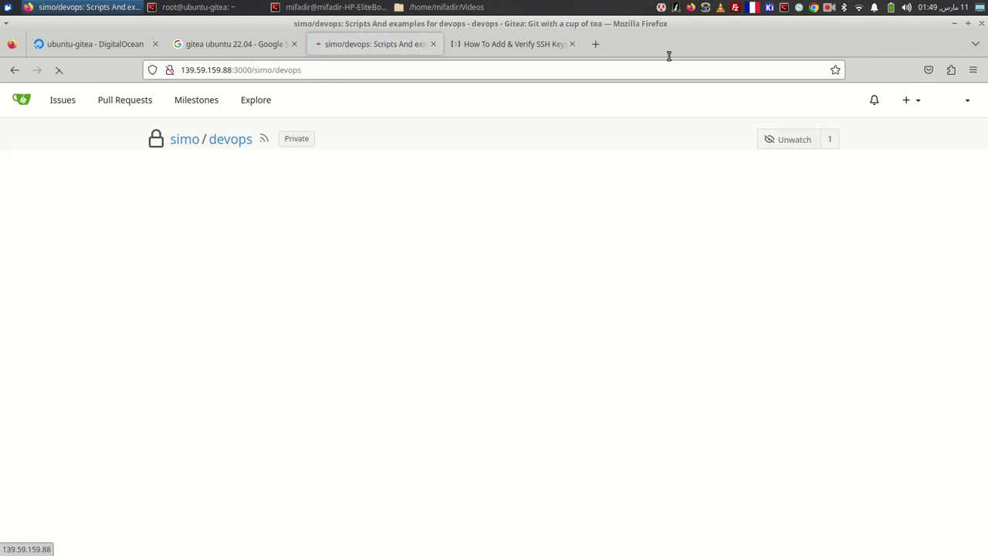
Switch to DigitalOcean, open the first-project resources and permanently dismiss the Best Practices for Your Data notice.
{"action": "left_click", "coordinate": [72, 43]}
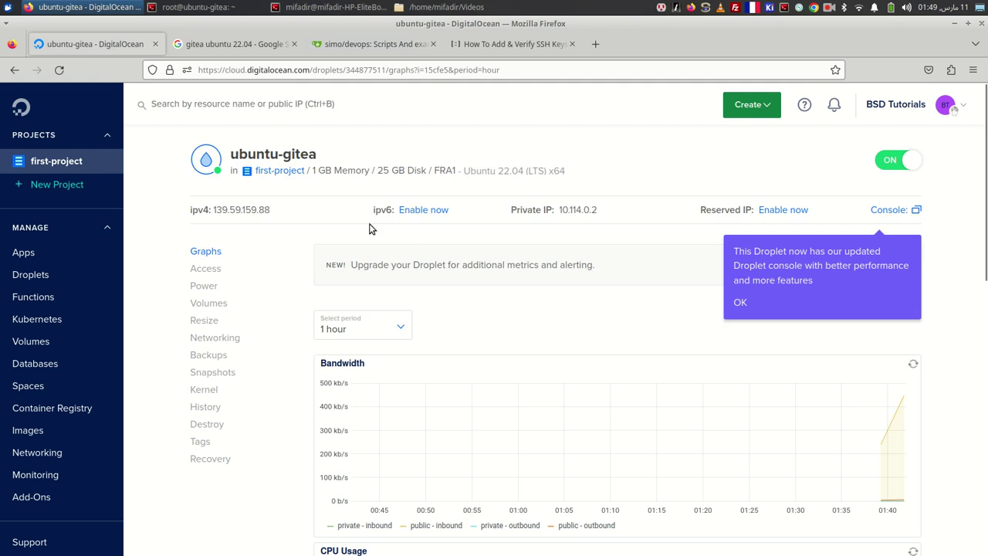
{"action": "left_click", "coordinate": [287, 158]}
{"action": "left_click", "coordinate": [395, 193]}
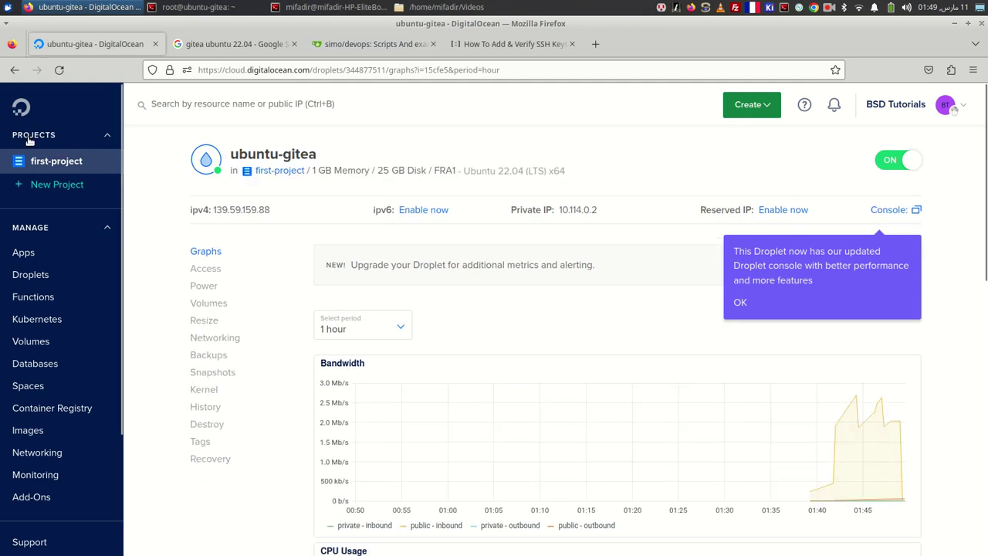
{"action": "left_click", "coordinate": [56, 161]}
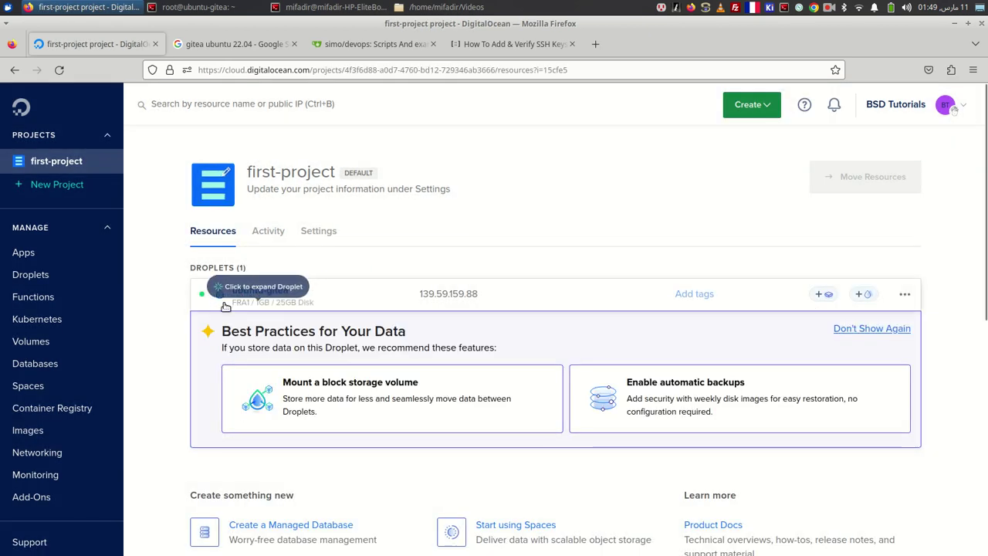
{"action": "left_click", "coordinate": [890, 329]}
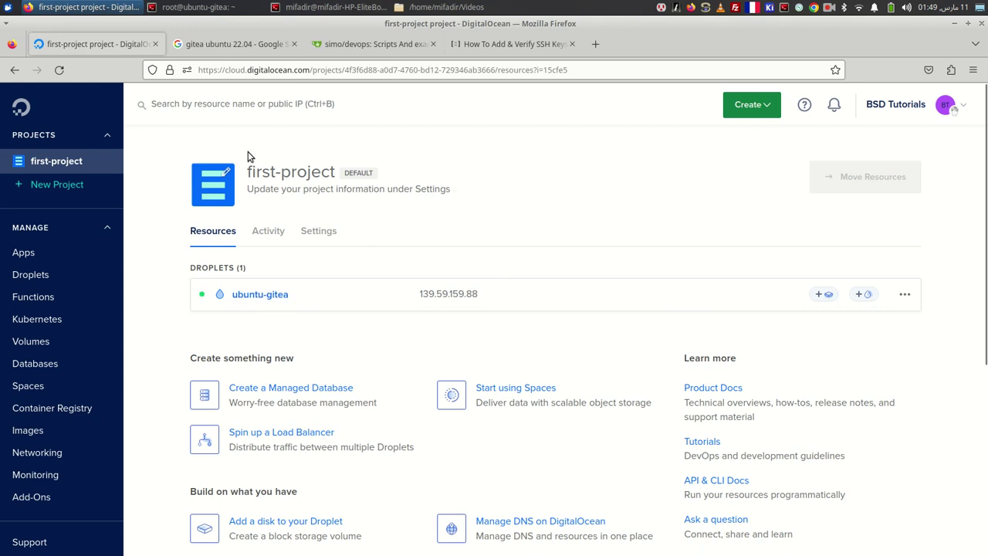
Switch to the ubuntu-gitea server terminal and try to enable the gitea service with systemctl.
{"action": "key", "text": "alt+Tab"}
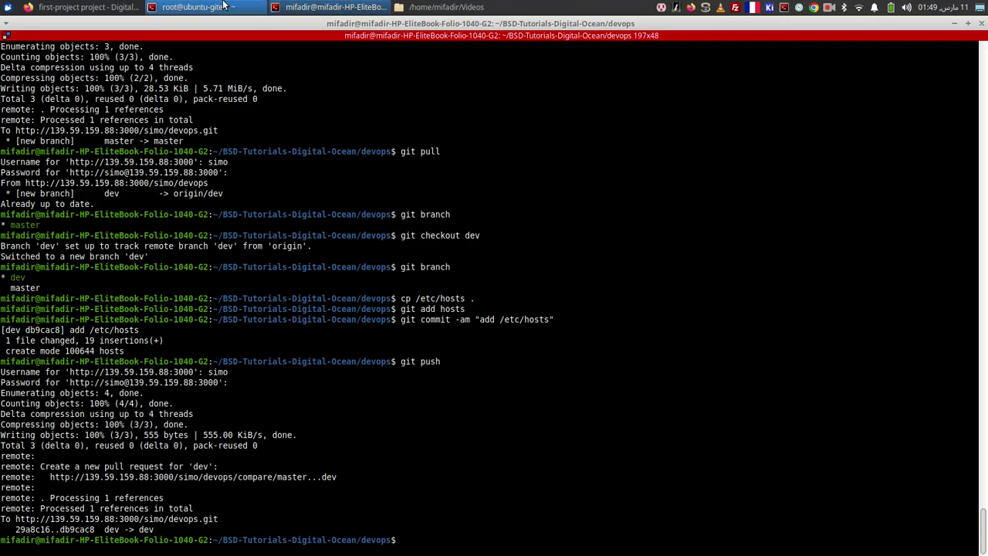
{"action": "left_click", "coordinate": [197, 7]}
{"action": "type", "text": "systemctl enable gitea"}
{"action": "key", "text": "Return"}
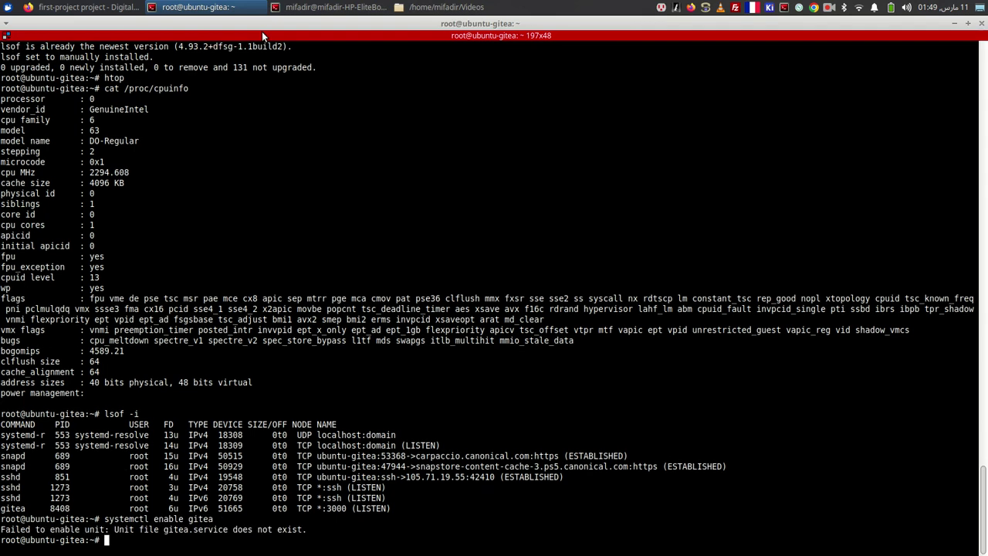
{"action": "type", "text": "/etc/init.d"}
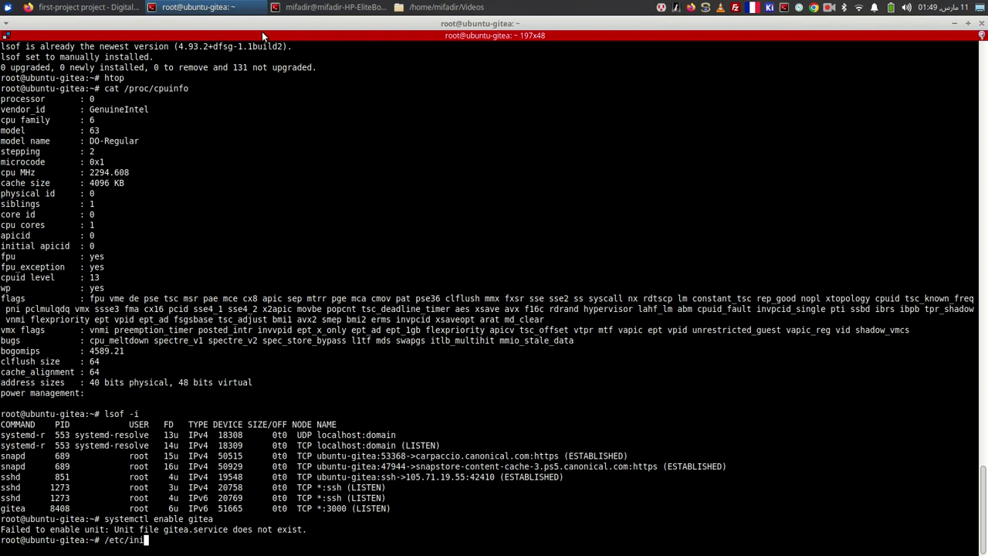
{"action": "type", "text": "/gi"}
{"action": "key", "text": "ctrl+c"}
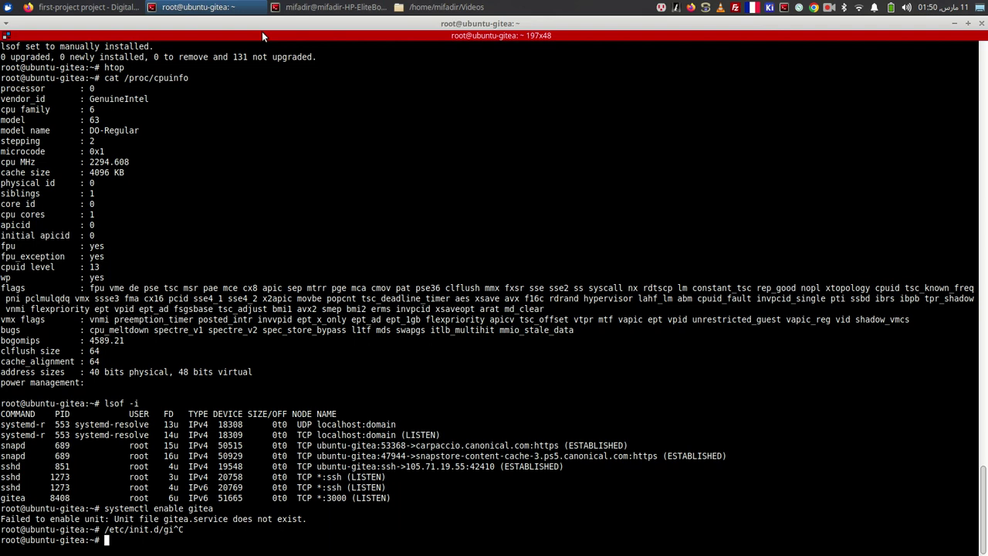
Go to /var/snap/gitea on the server, listing the contents of /var/snap and of the gitea folder.
{"action": "type", "text": "cd /var/snap/"}
{"action": "key", "text": "Return"}
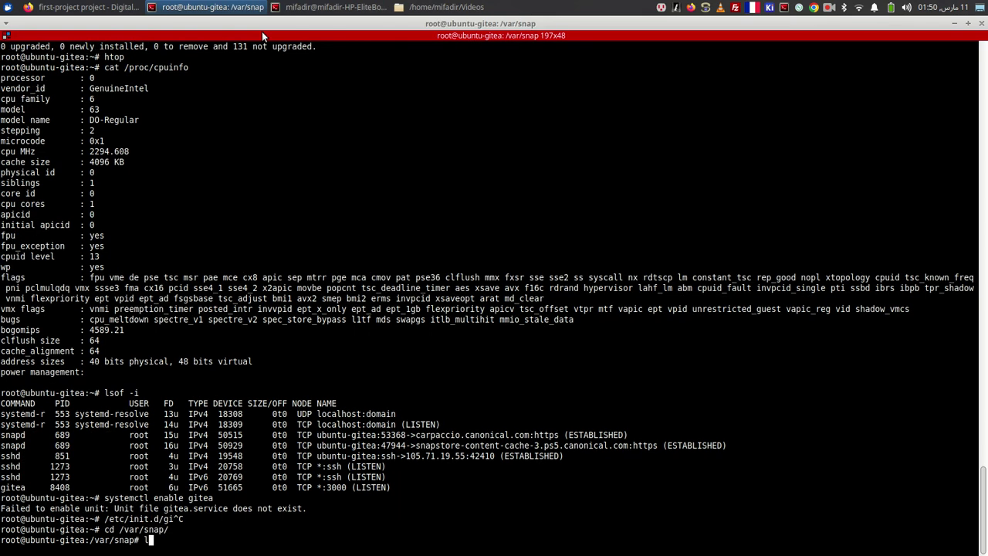
{"action": "type", "text": "ls"}
{"action": "key", "text": "Return"}
{"action": "type", "text": "cd gitea/"}
{"action": "key", "text": "Return"}
{"action": "type", "text": "ls"}
{"action": "key", "text": "Return"}
List all files under /var/snap/gitea recursively with find and examine the Gitea configuration, data and repository paths.
{"action": "type", "text": "find ."}
{"action": "key", "text": "Return"}
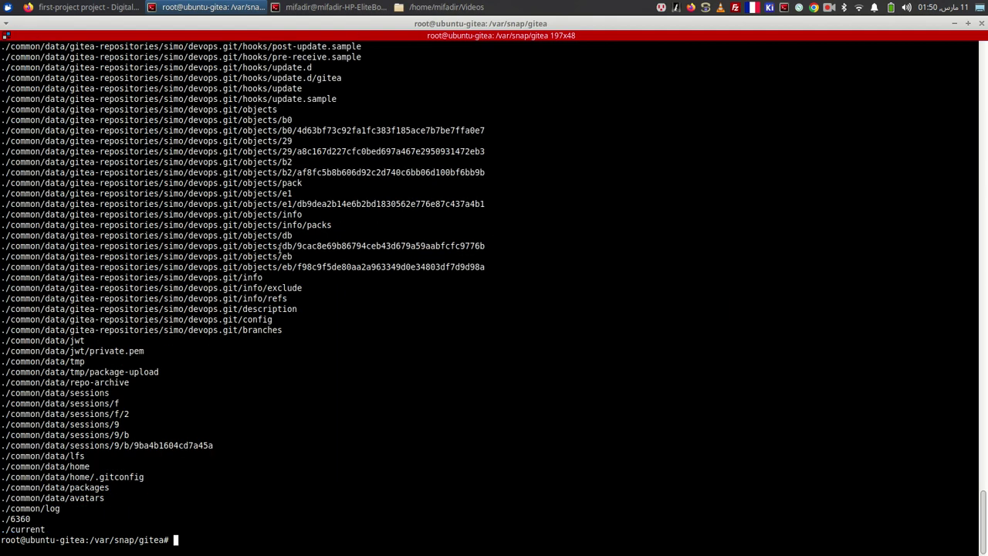
{"action": "scroll", "coordinate": [75, 327], "scroll_direction": "up", "scroll_amount": 10}
{"action": "scroll", "coordinate": [204, 426], "scroll_direction": "down", "scroll_amount": 10}
{"action": "left_click_drag", "start_coordinate": [44, 288], "coordinate": [308, 288]}
{"action": "scroll", "coordinate": [203, 219], "scroll_direction": "up", "scroll_amount": 20}
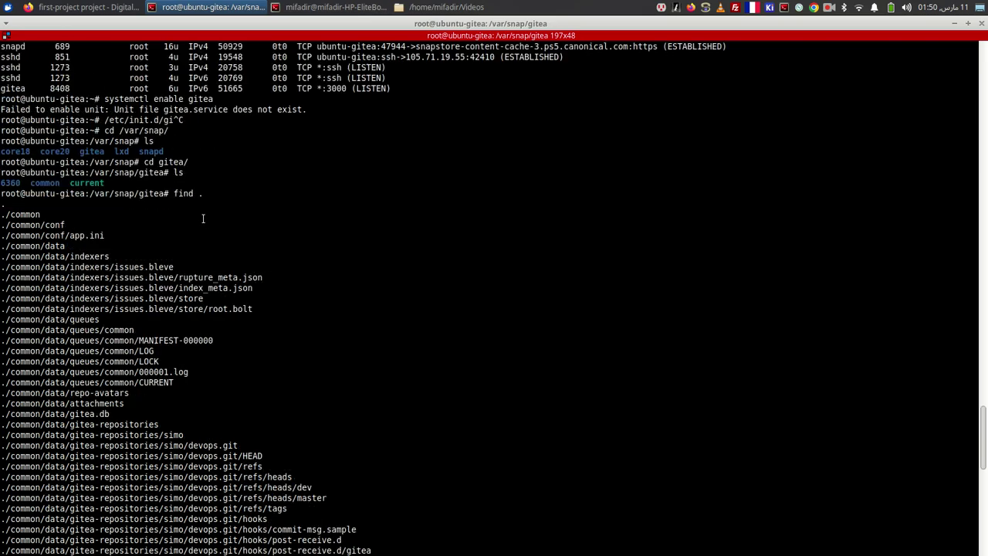
{"action": "scroll", "coordinate": [203, 219], "scroll_direction": "down", "scroll_amount": 15}
{"action": "scroll", "coordinate": [203, 218], "scroll_direction": "down", "scroll_amount": 10}
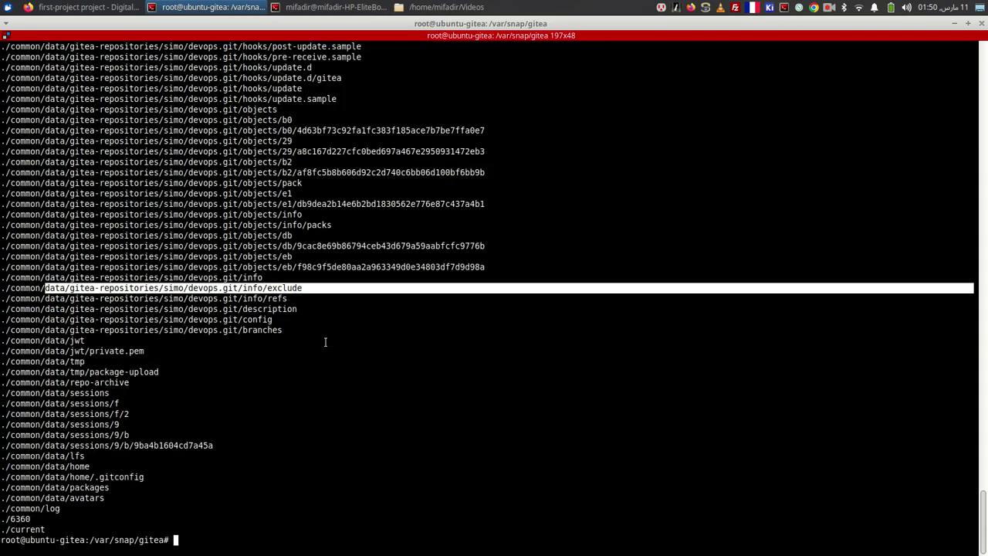
{"action": "scroll", "coordinate": [324, 340], "scroll_direction": "up", "scroll_amount": 10}
Switch back to the browser, search Google for gitea and open the official gitea.io website.
{"action": "key", "text": "alt+Tab"}
{"action": "key", "text": "alt+Tab"}
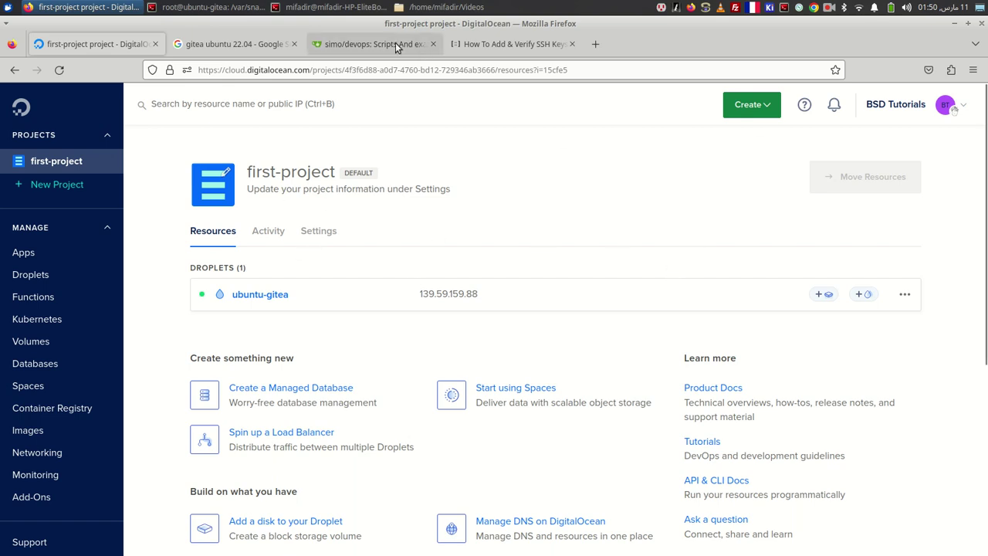
{"action": "left_click", "coordinate": [232, 44]}
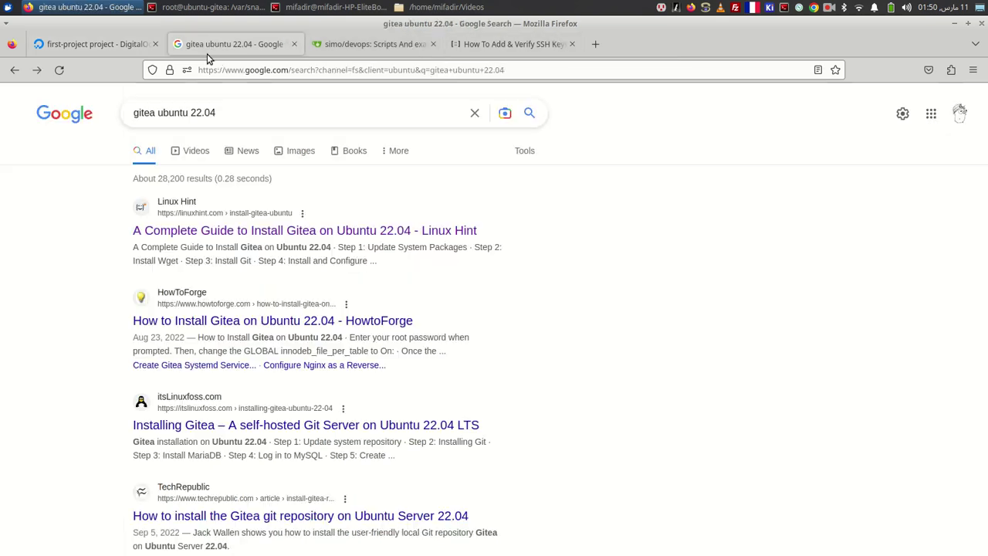
{"action": "left_click_drag", "start_coordinate": [229, 109], "coordinate": [158, 112]}
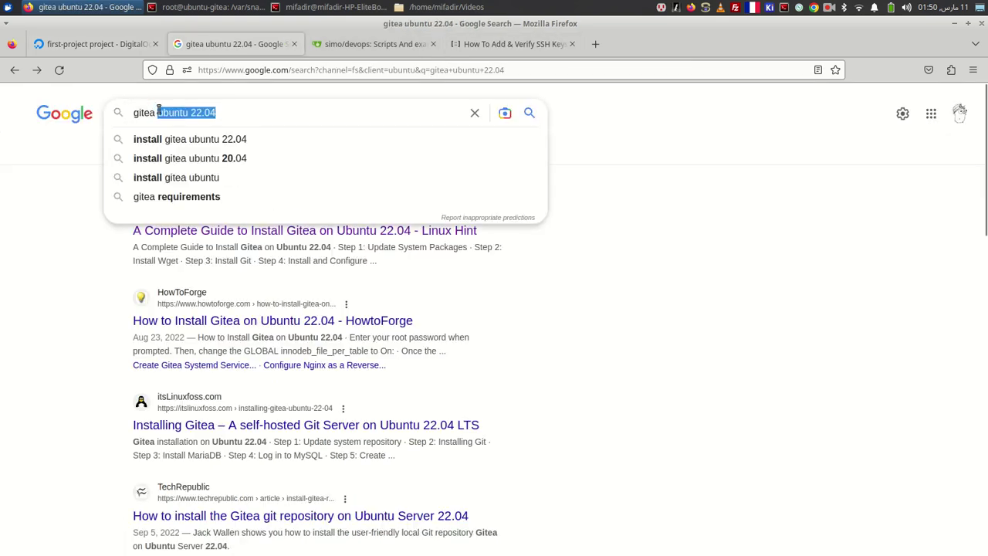
{"action": "key", "text": "BackSpace"}
{"action": "key", "text": "Return"}
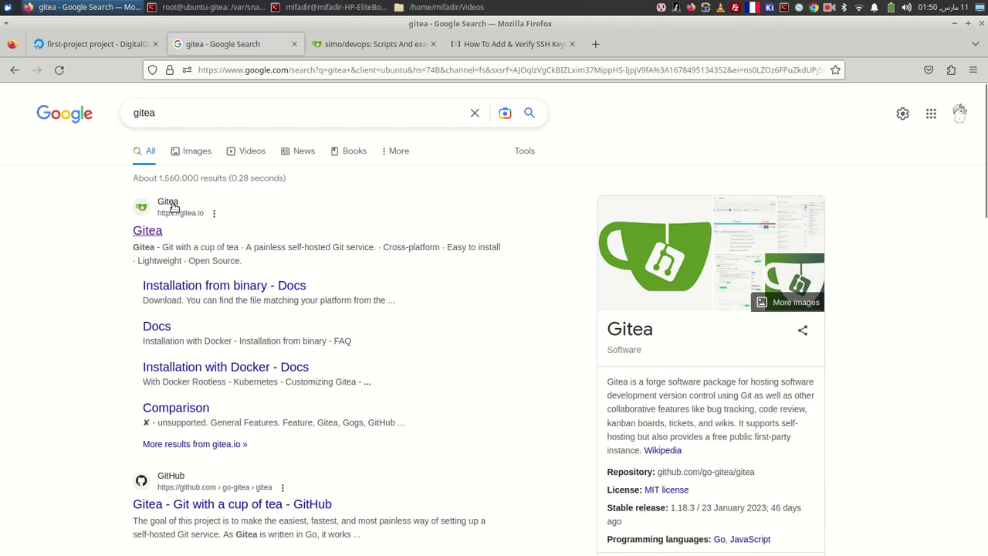
{"action": "left_click", "coordinate": [164, 202]}
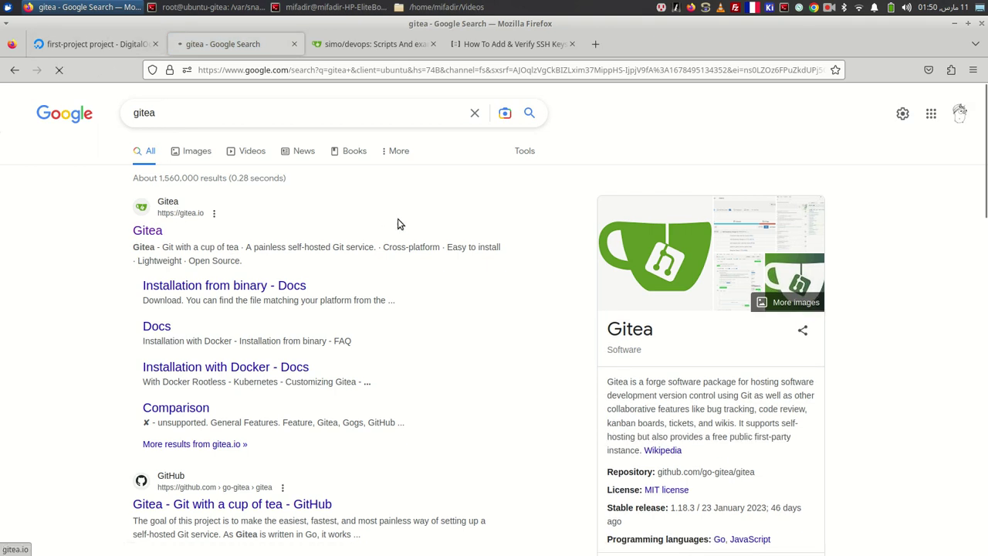
{"action": "left_click", "coordinate": [85, 45]}
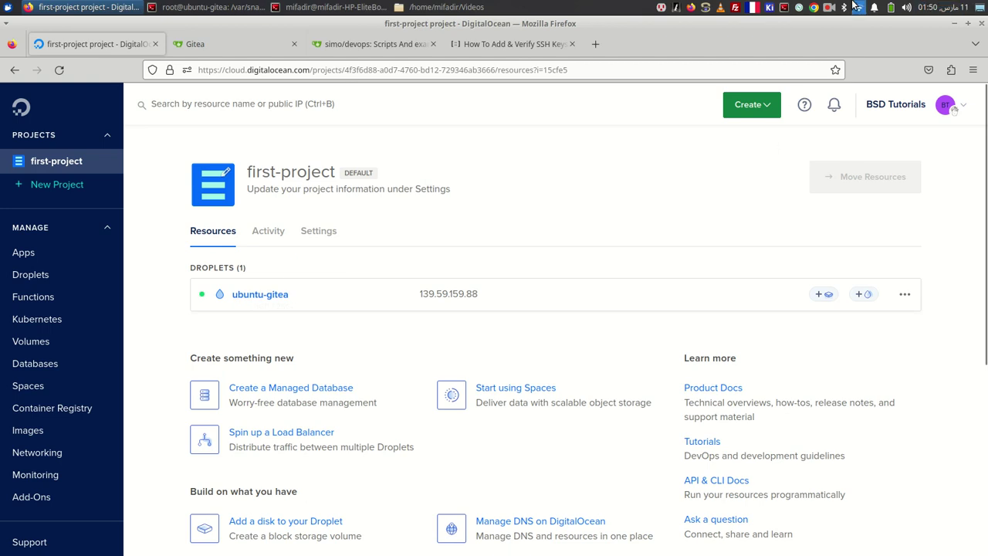
{"action": "left_click", "coordinate": [830, 8]}
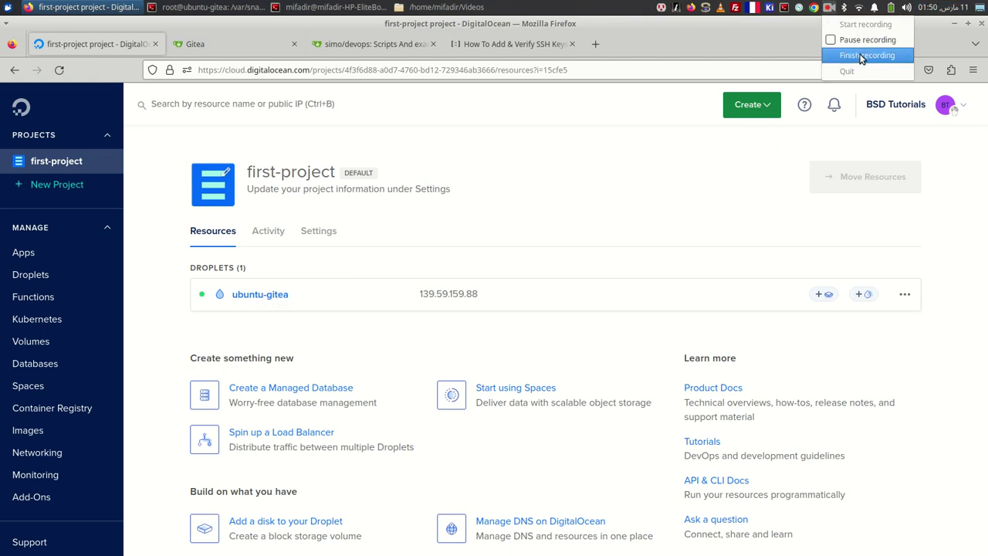